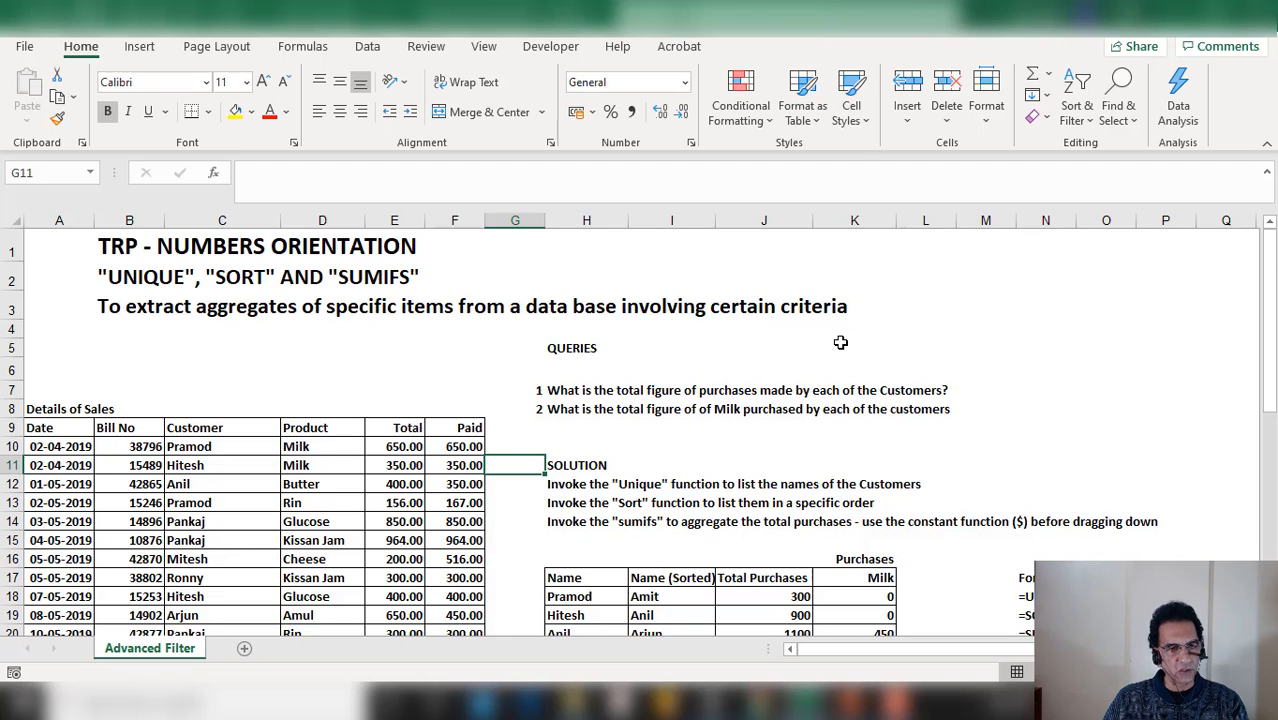
Review the sales details table and the customer summary table by scrolling through the whole sheet
{"action": "scroll", "coordinate": [840, 342], "scroll_direction": "down", "scroll_amount": 1}
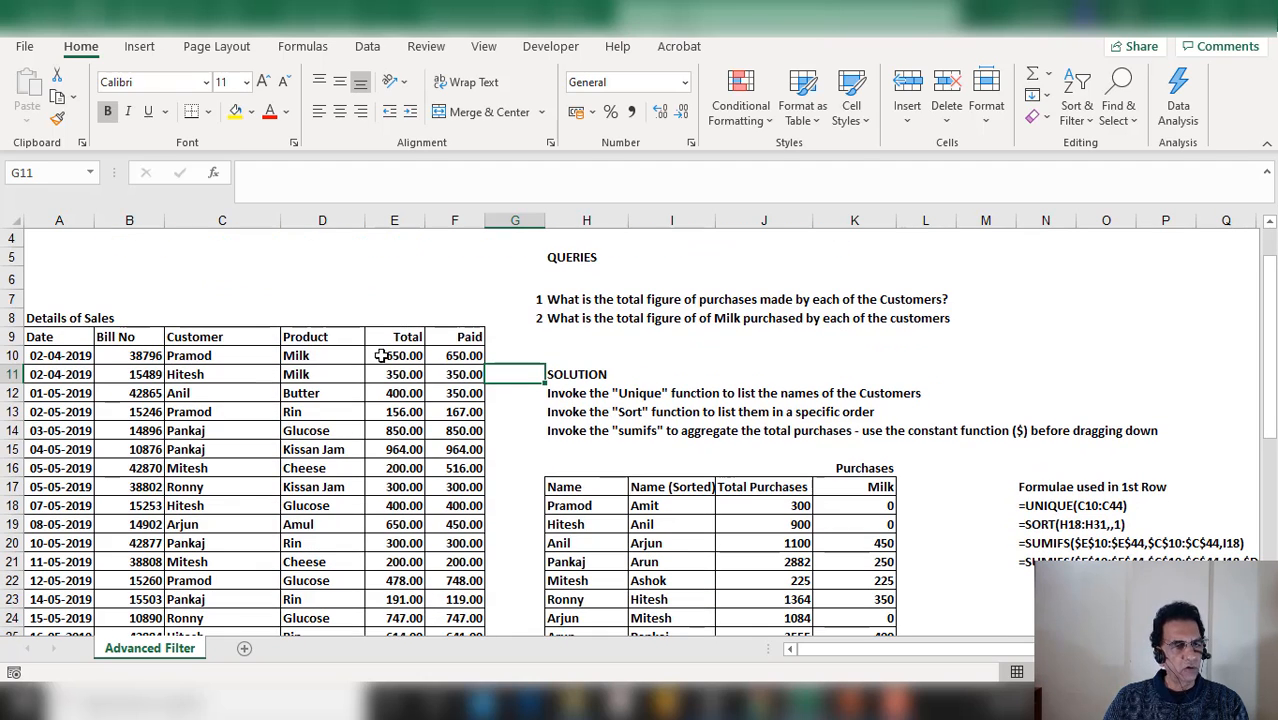
{"action": "scroll", "coordinate": [68, 345], "scroll_direction": "down", "scroll_amount": 1}
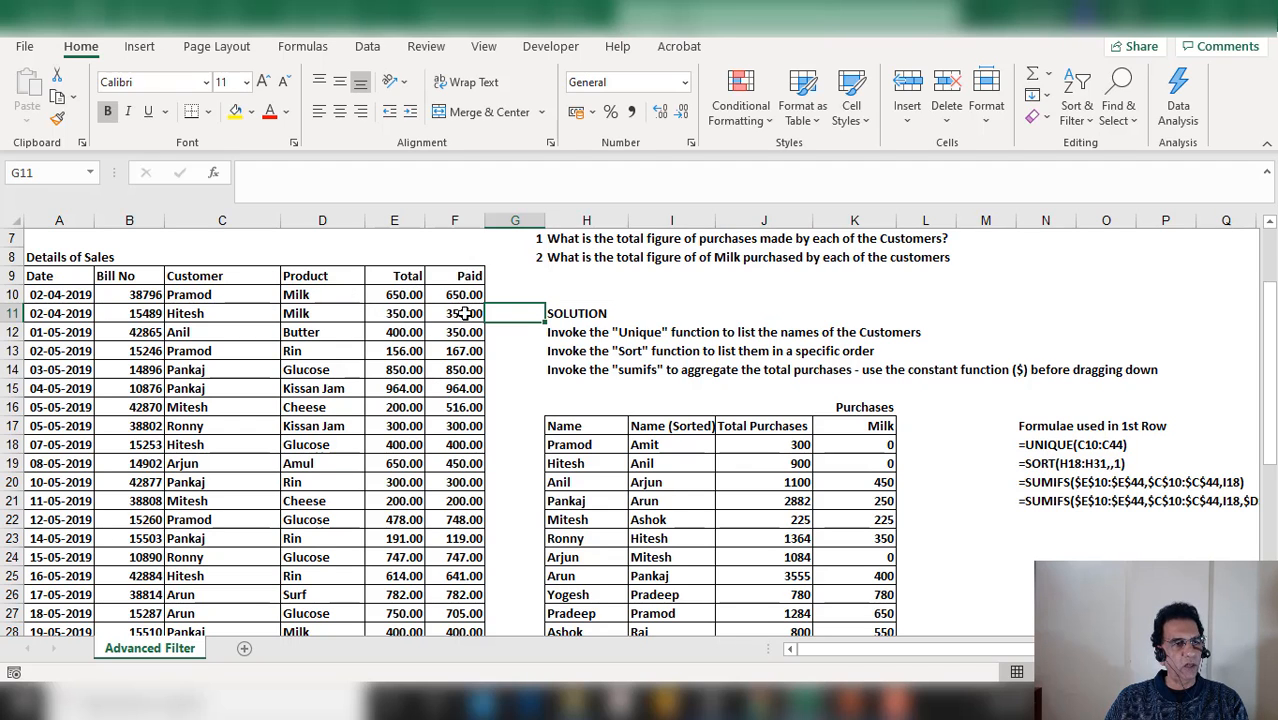
{"action": "scroll", "coordinate": [198, 372], "scroll_direction": "down", "scroll_amount": 3}
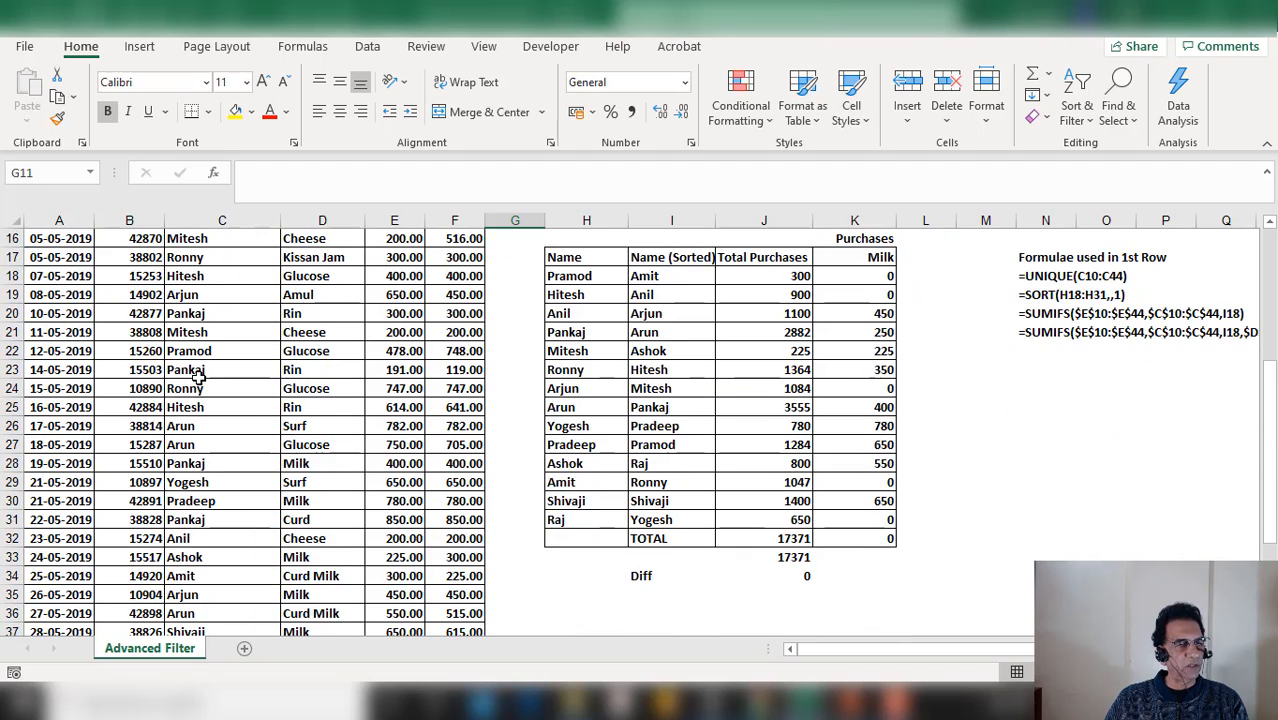
{"action": "scroll", "coordinate": [198, 372], "scroll_direction": "down", "scroll_amount": 4}
{"action": "scroll", "coordinate": [198, 372], "scroll_direction": "down", "scroll_amount": 1}
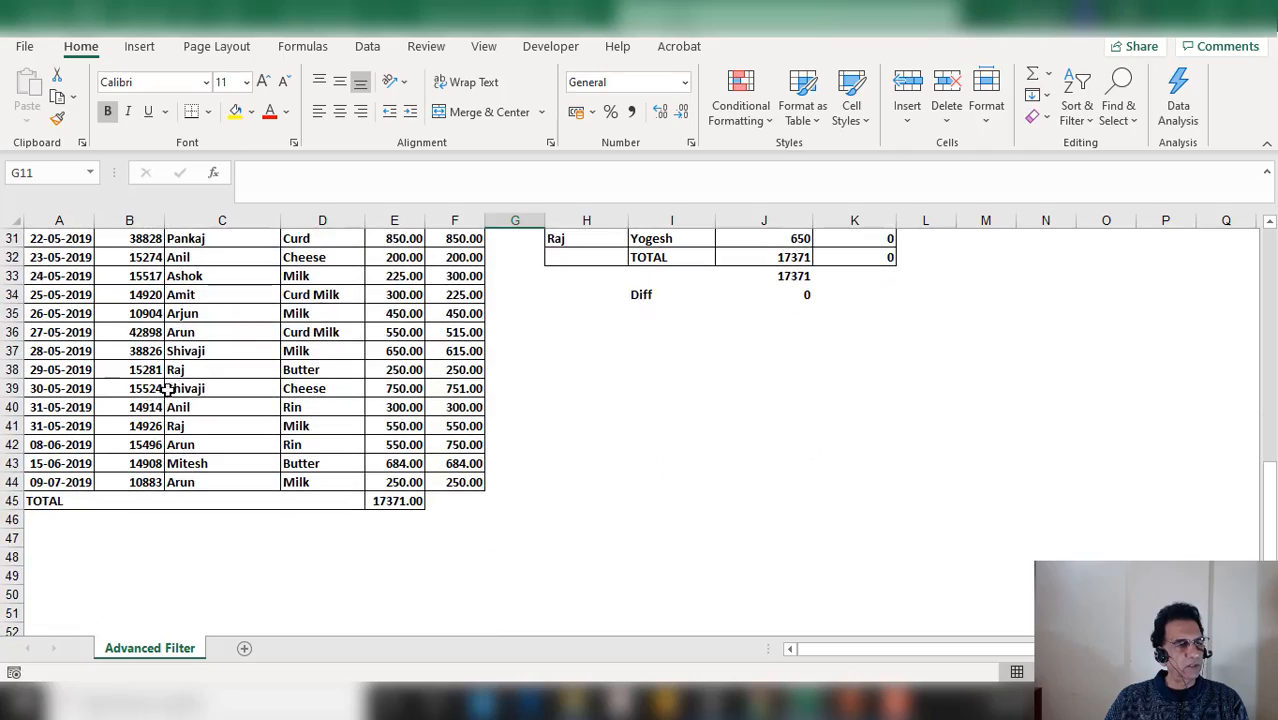
{"action": "scroll", "coordinate": [107, 397], "scroll_direction": "up", "scroll_amount": 9}
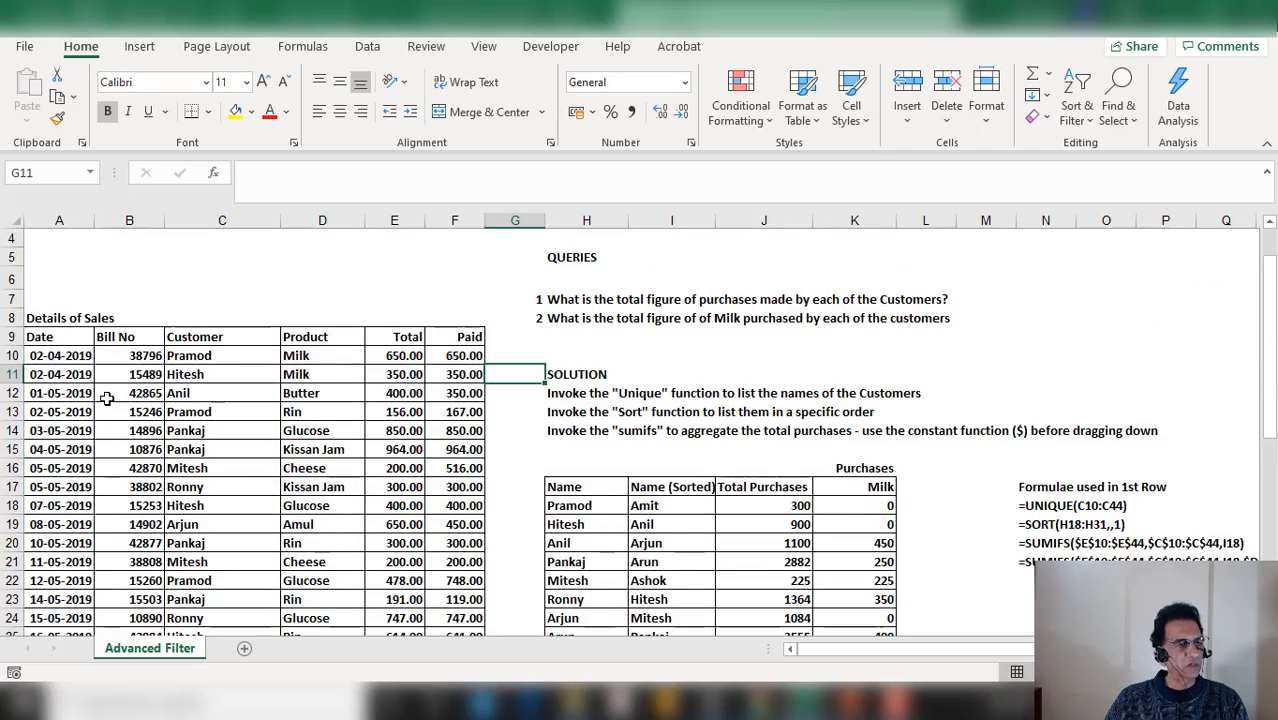
{"action": "scroll", "coordinate": [107, 397], "scroll_direction": "down", "scroll_amount": 2}
{"action": "scroll", "coordinate": [80, 384], "scroll_direction": "up", "scroll_amount": 1}
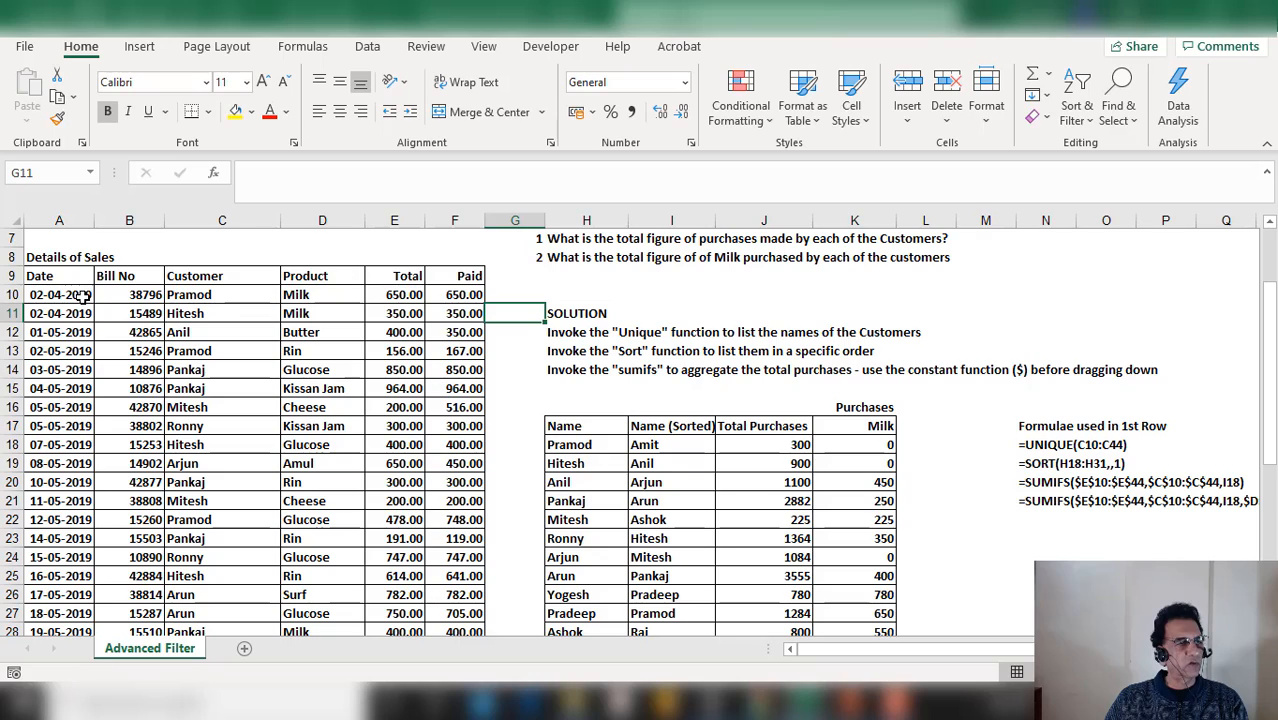
{"action": "scroll", "coordinate": [81, 325], "scroll_direction": "down", "scroll_amount": 6}
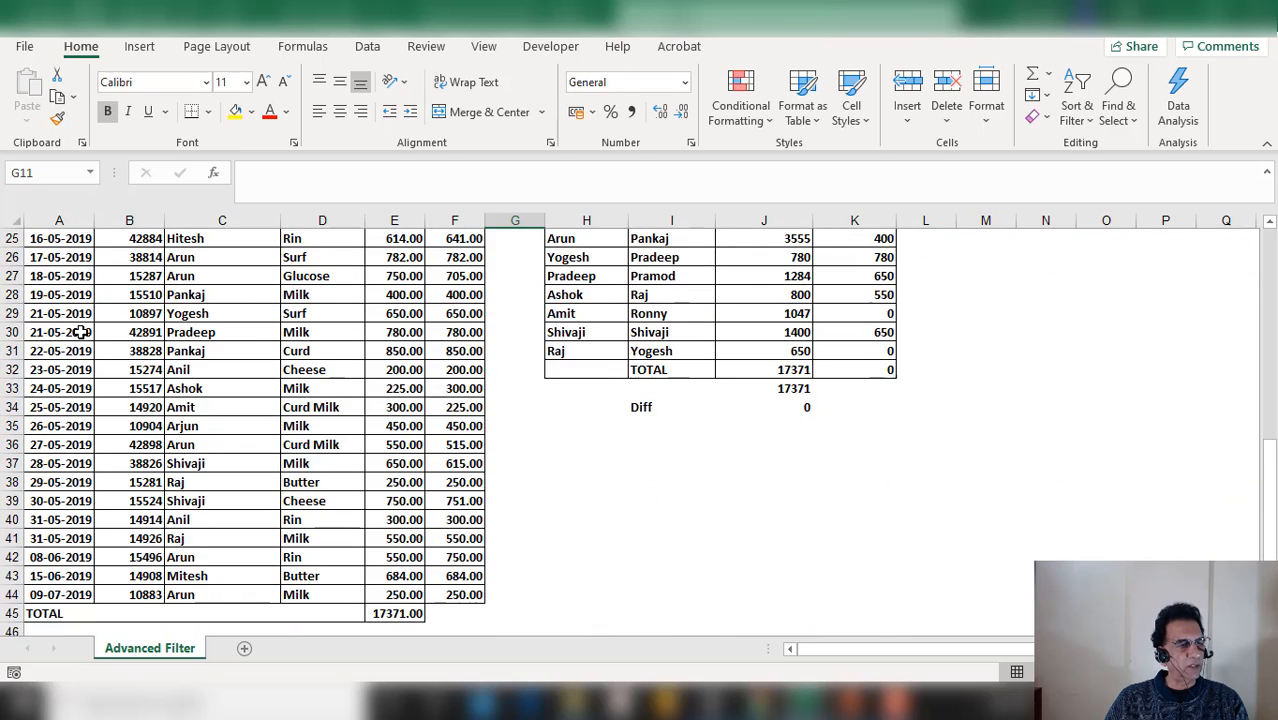
{"action": "scroll", "coordinate": [81, 332], "scroll_direction": "down", "scroll_amount": 1}
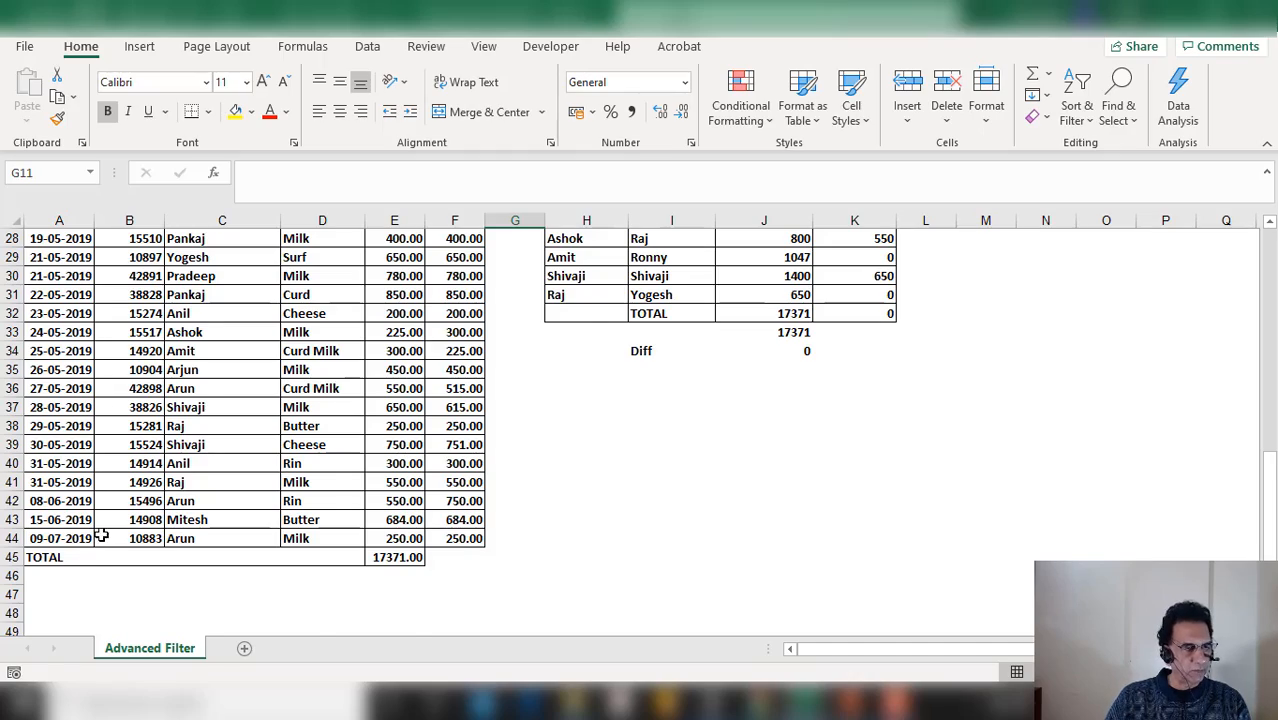
{"action": "scroll", "coordinate": [100, 532], "scroll_direction": "up", "scroll_amount": 6}
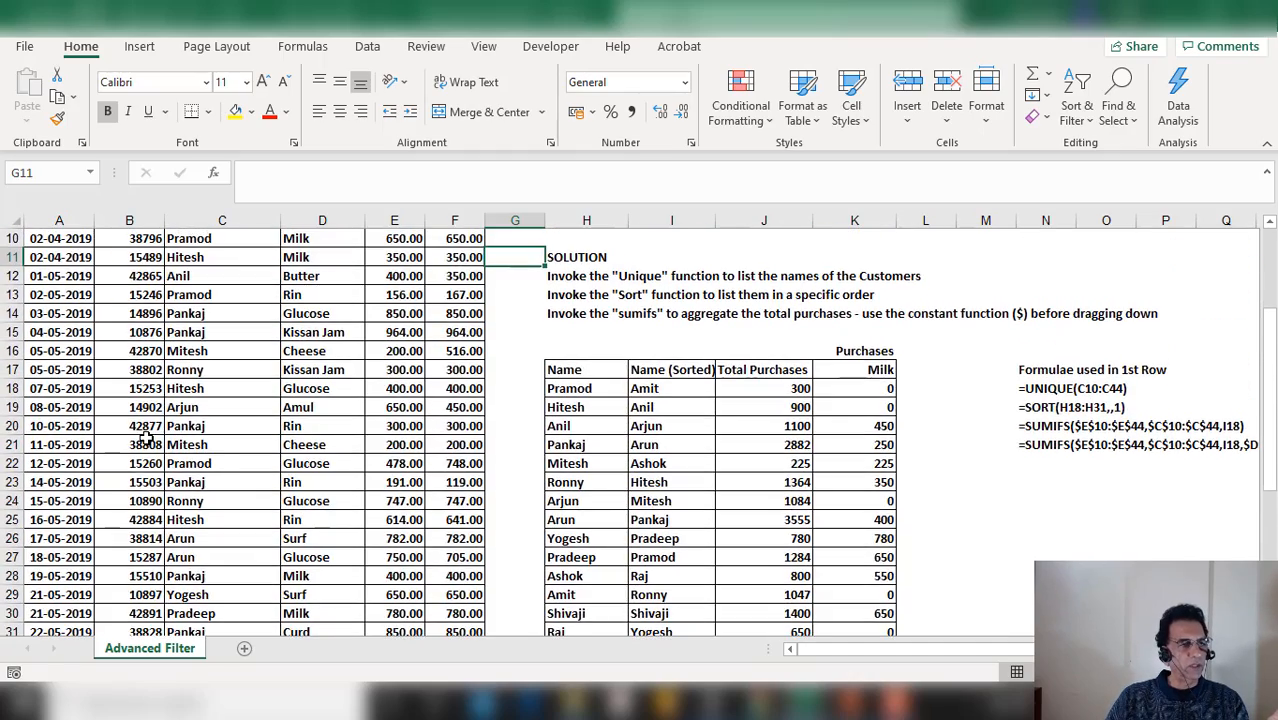
{"action": "scroll", "coordinate": [145, 440], "scroll_direction": "up", "scroll_amount": 1}
Examine repeated customer entries in the Customer column of the sales details table
{"action": "left_click", "coordinate": [230, 294]}
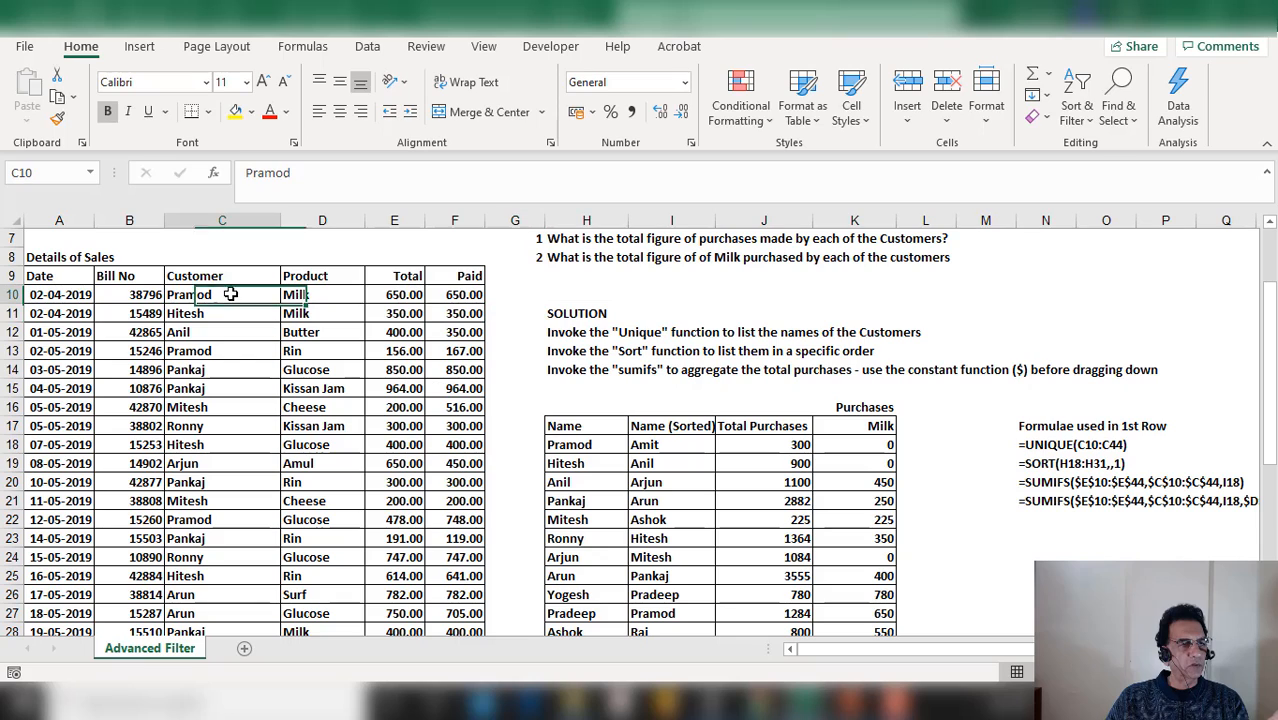
{"action": "left_click", "coordinate": [205, 352]}
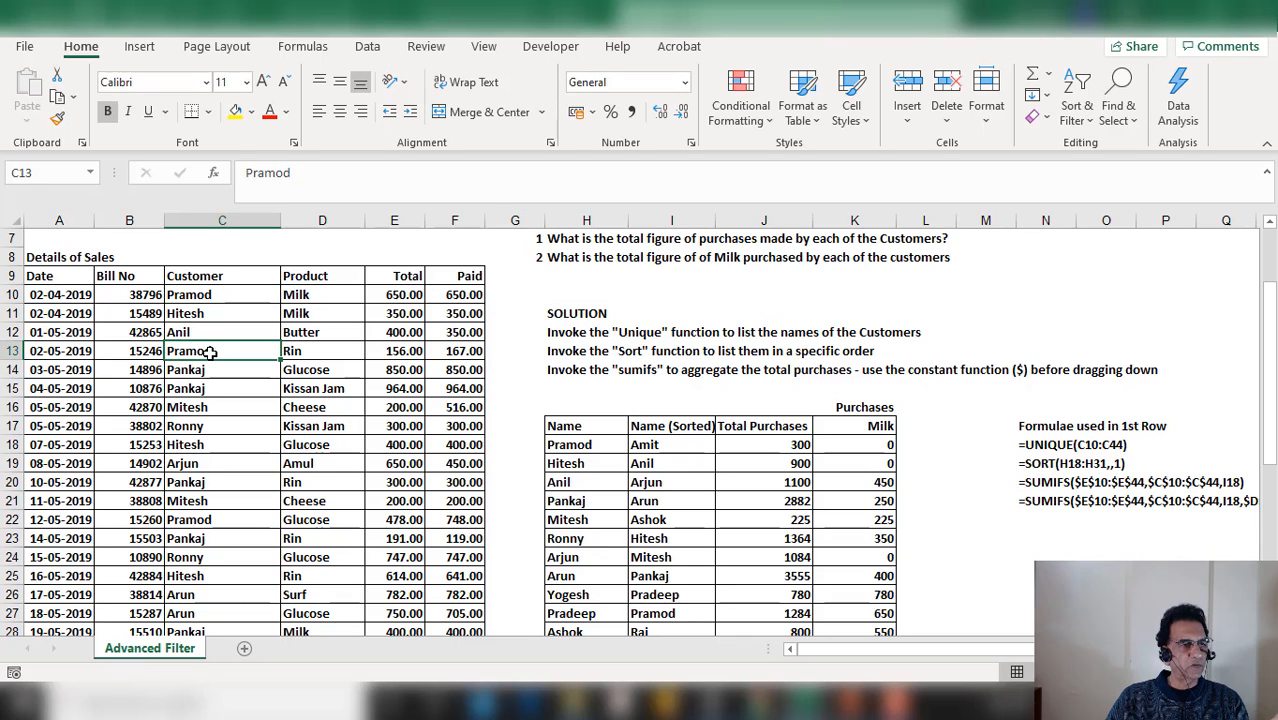
{"action": "left_click", "coordinate": [196, 523]}
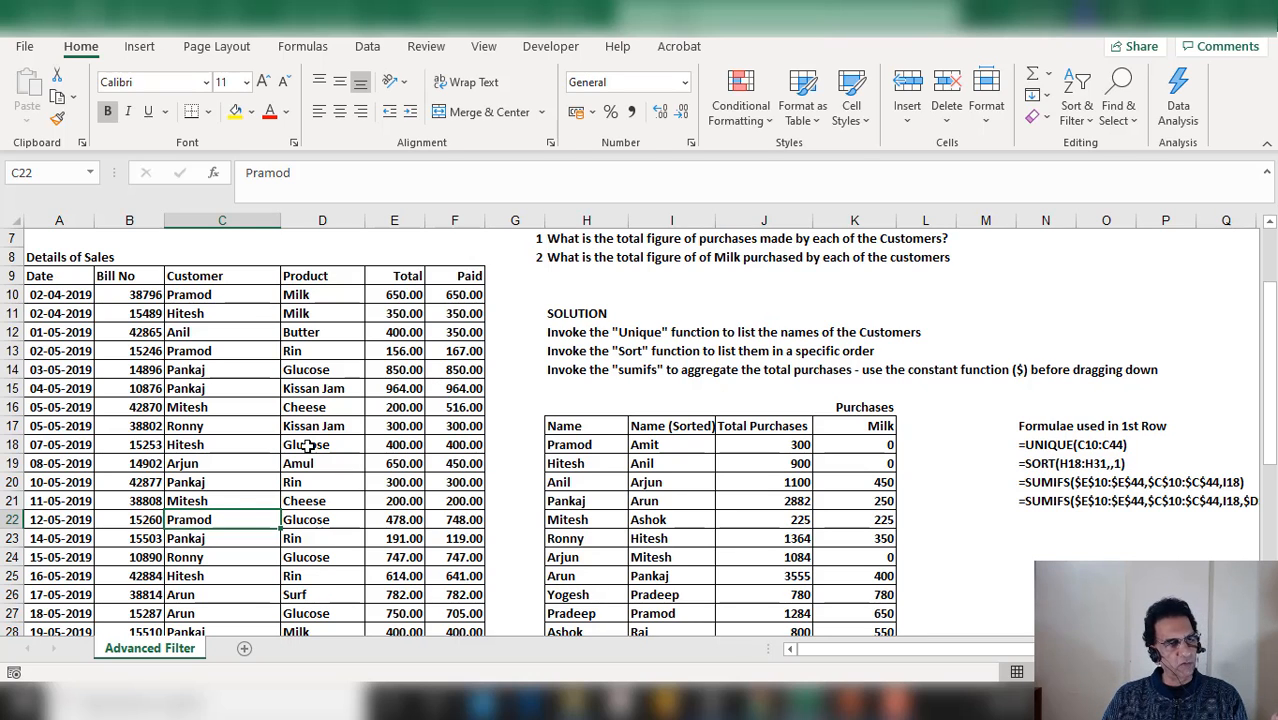
{"action": "scroll", "coordinate": [622, 460], "scroll_direction": "up", "scroll_amount": 1}
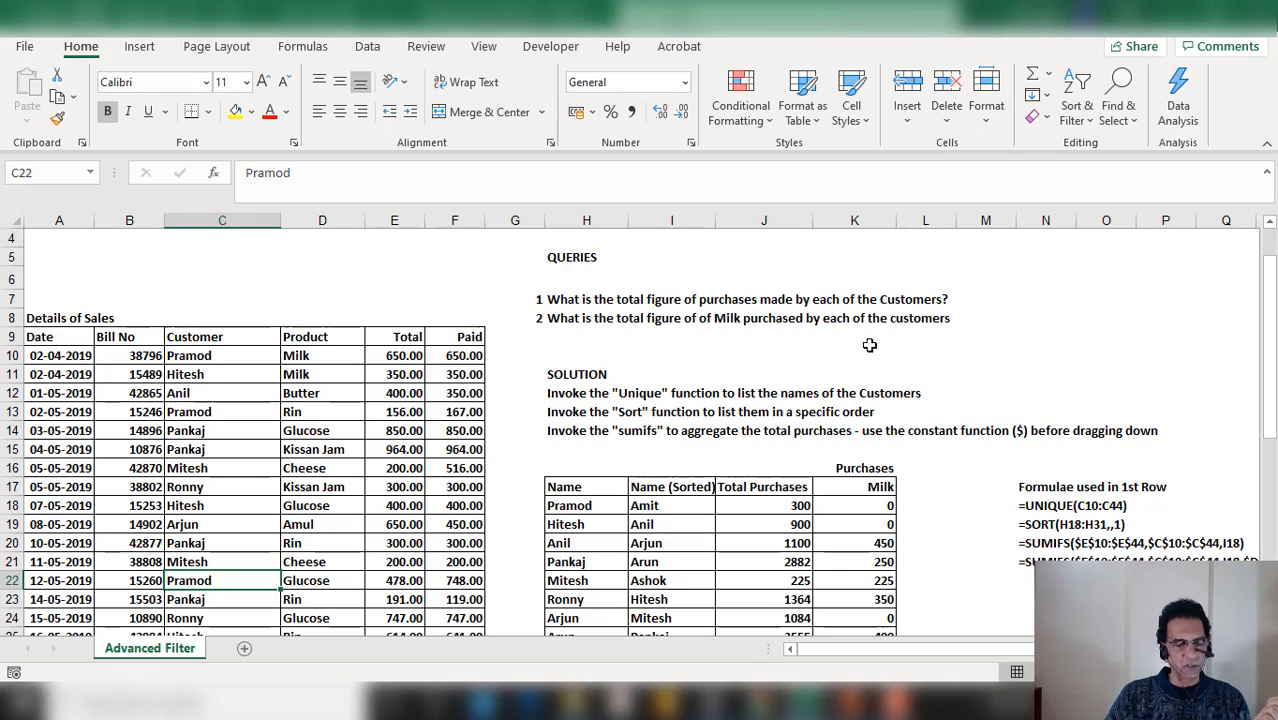
{"action": "scroll", "coordinate": [869, 345], "scroll_direction": "down", "scroll_amount": 1}
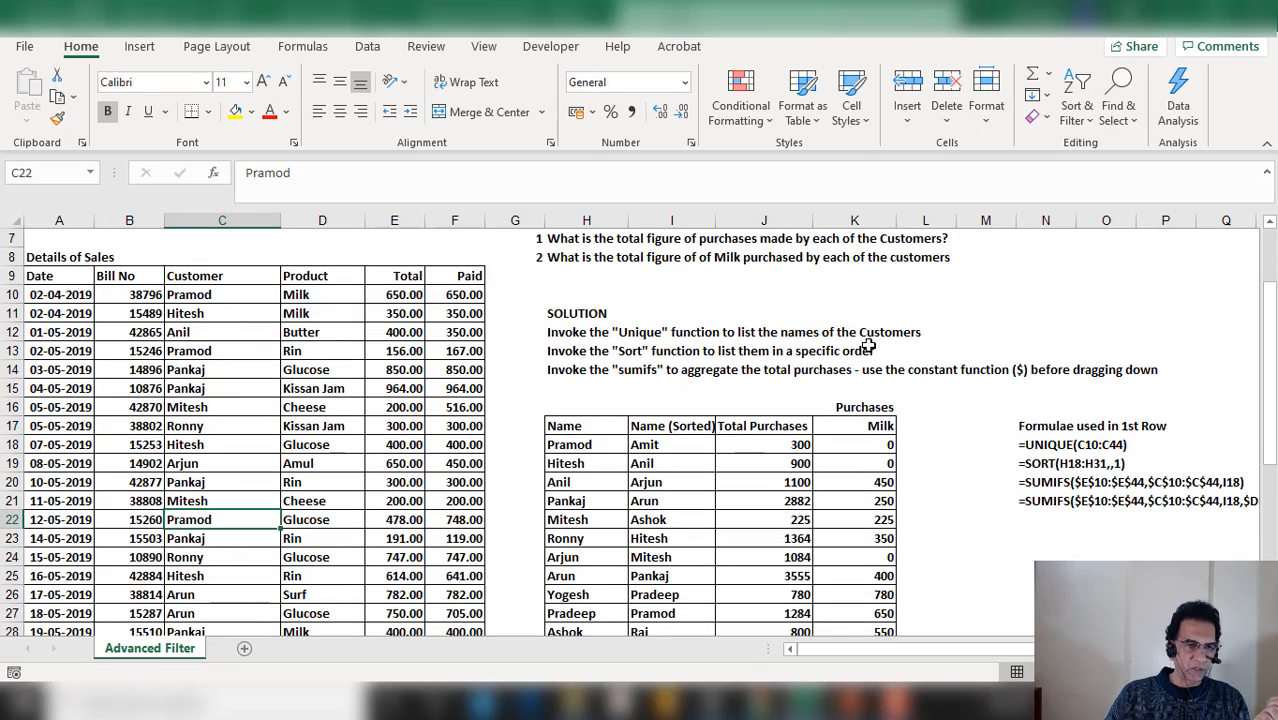
{"action": "scroll", "coordinate": [869, 345], "scroll_direction": "down", "scroll_amount": 1}
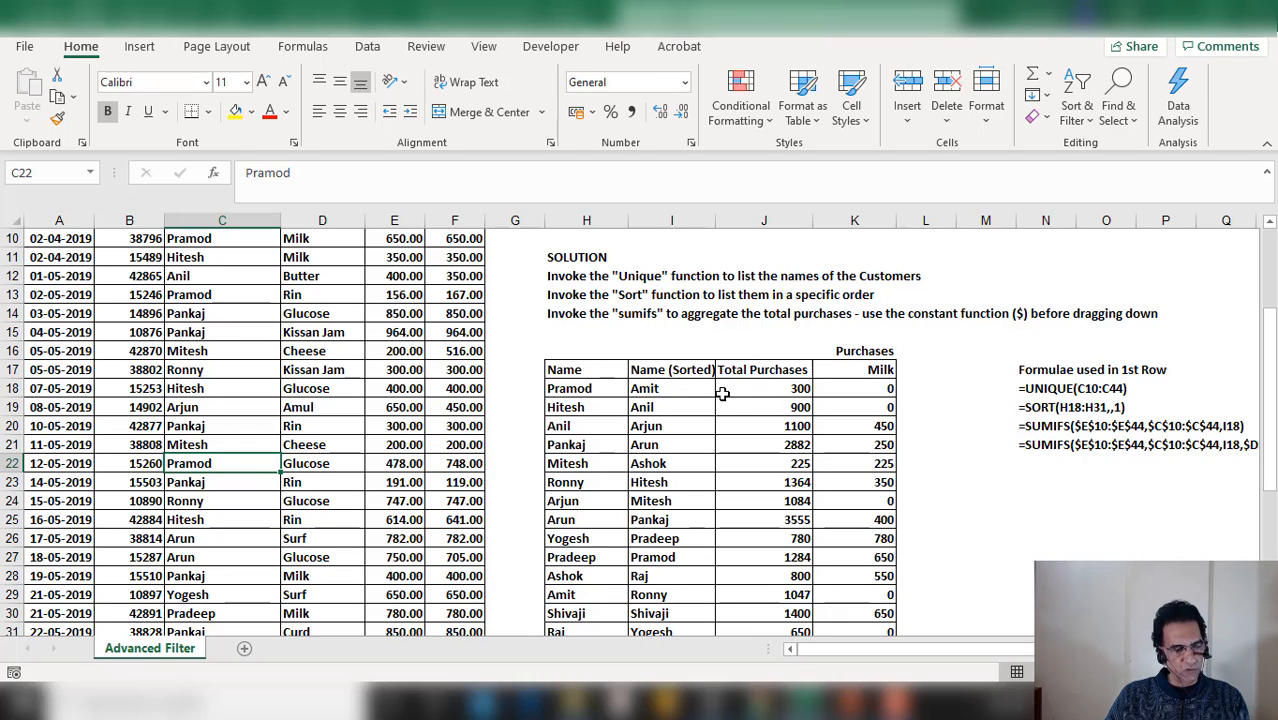
{"action": "scroll", "coordinate": [682, 395], "scroll_direction": "up", "scroll_amount": 1}
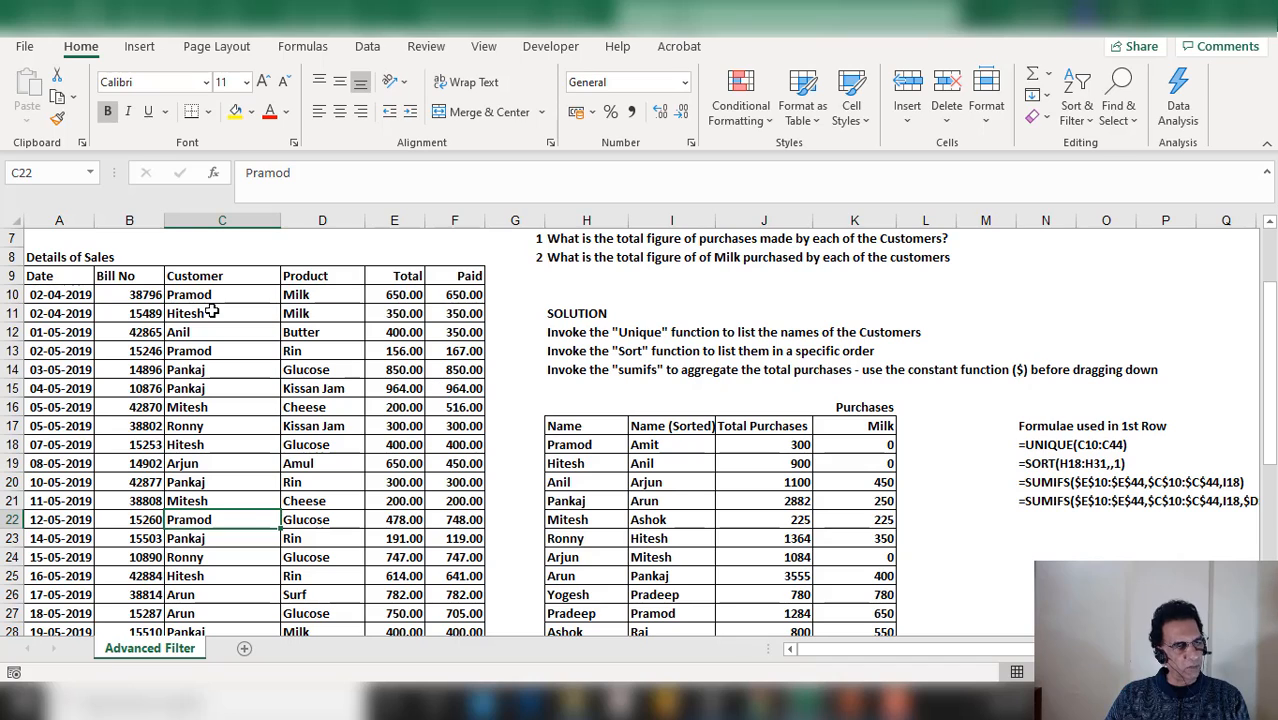
Inspect the UNIQUE formula in the first cell of the summary table's Name column
{"action": "left_click", "coordinate": [586, 446]}
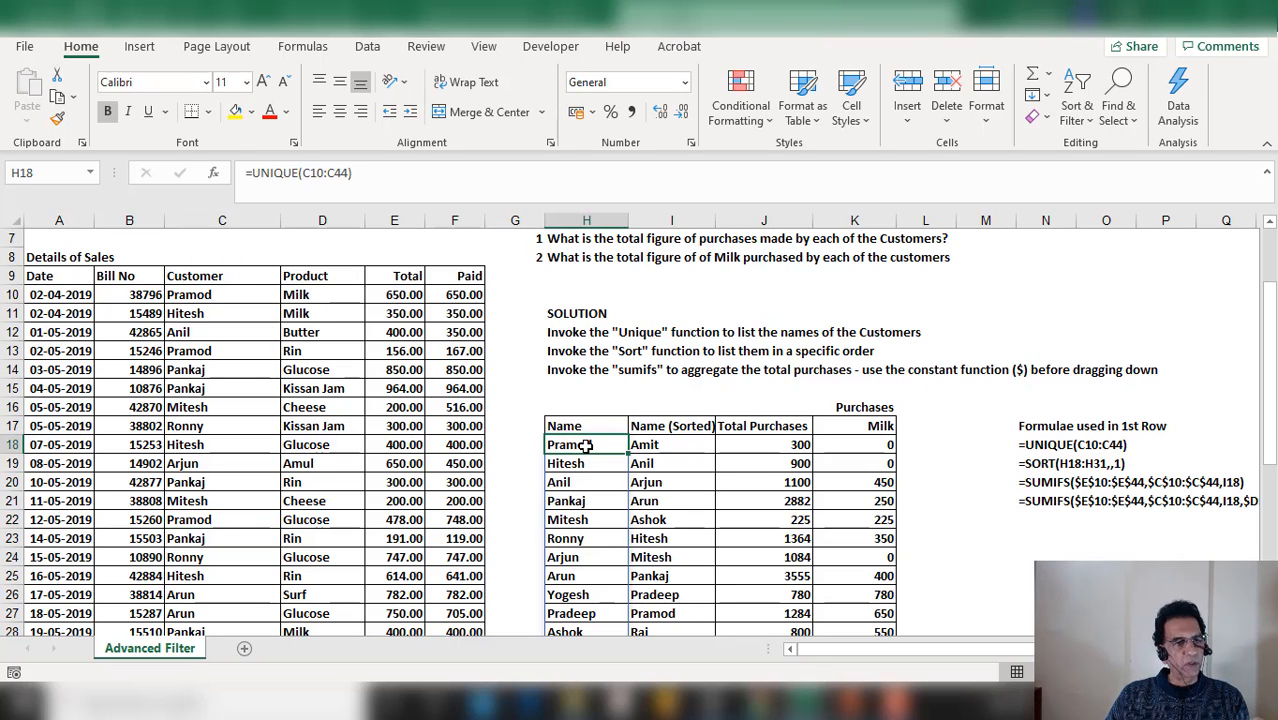
{"action": "scroll", "coordinate": [586, 446], "scroll_direction": "down", "scroll_amount": 1}
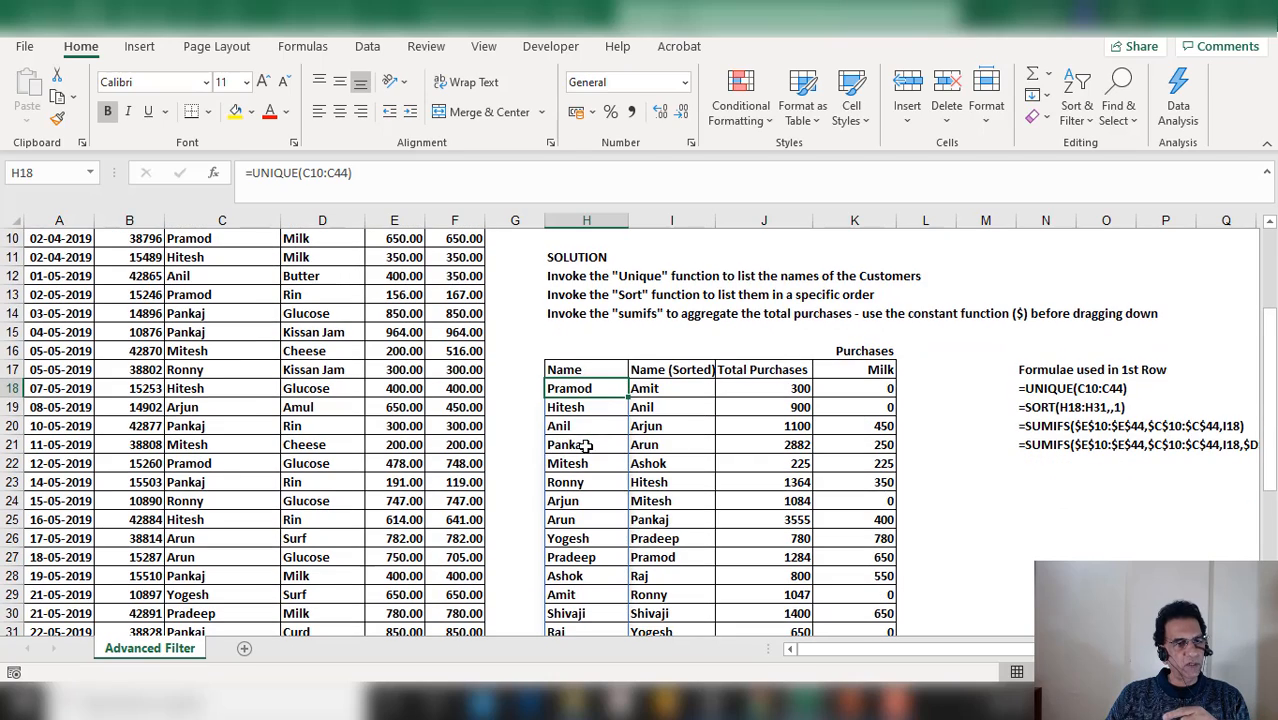
{"action": "scroll", "coordinate": [582, 426], "scroll_direction": "down", "scroll_amount": 1}
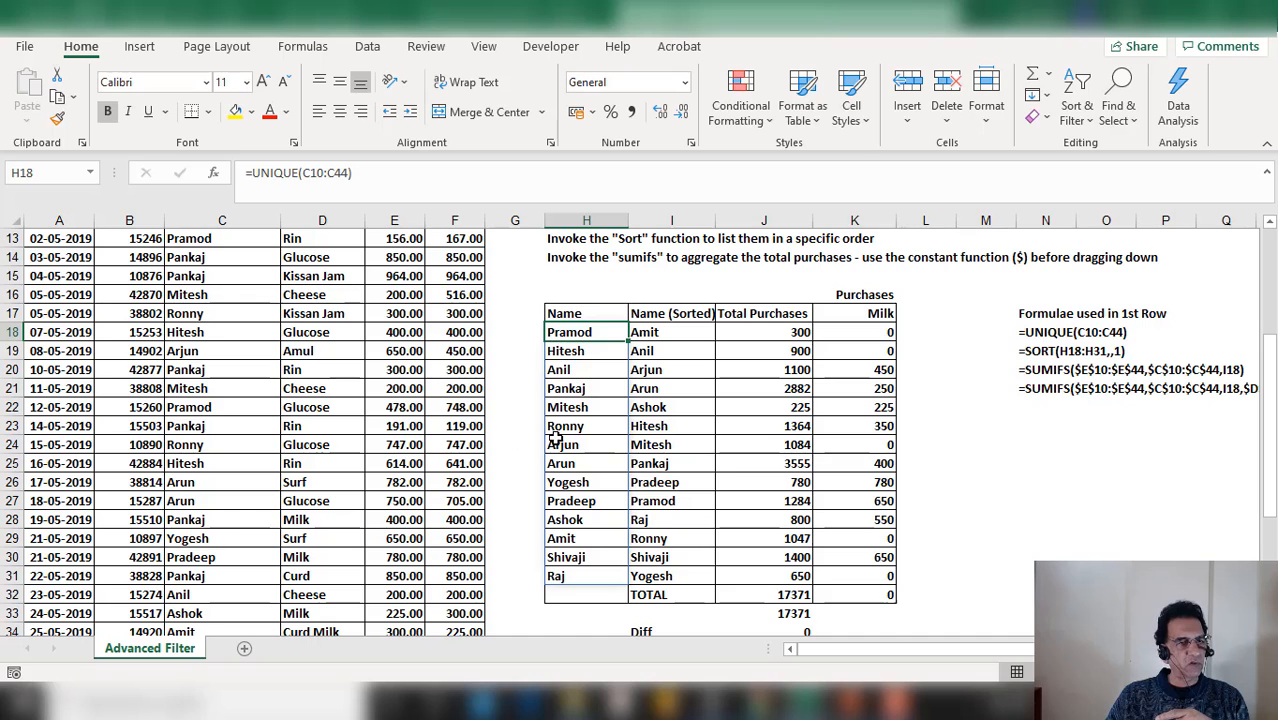
{"action": "scroll", "coordinate": [558, 436], "scroll_direction": "up", "scroll_amount": 1}
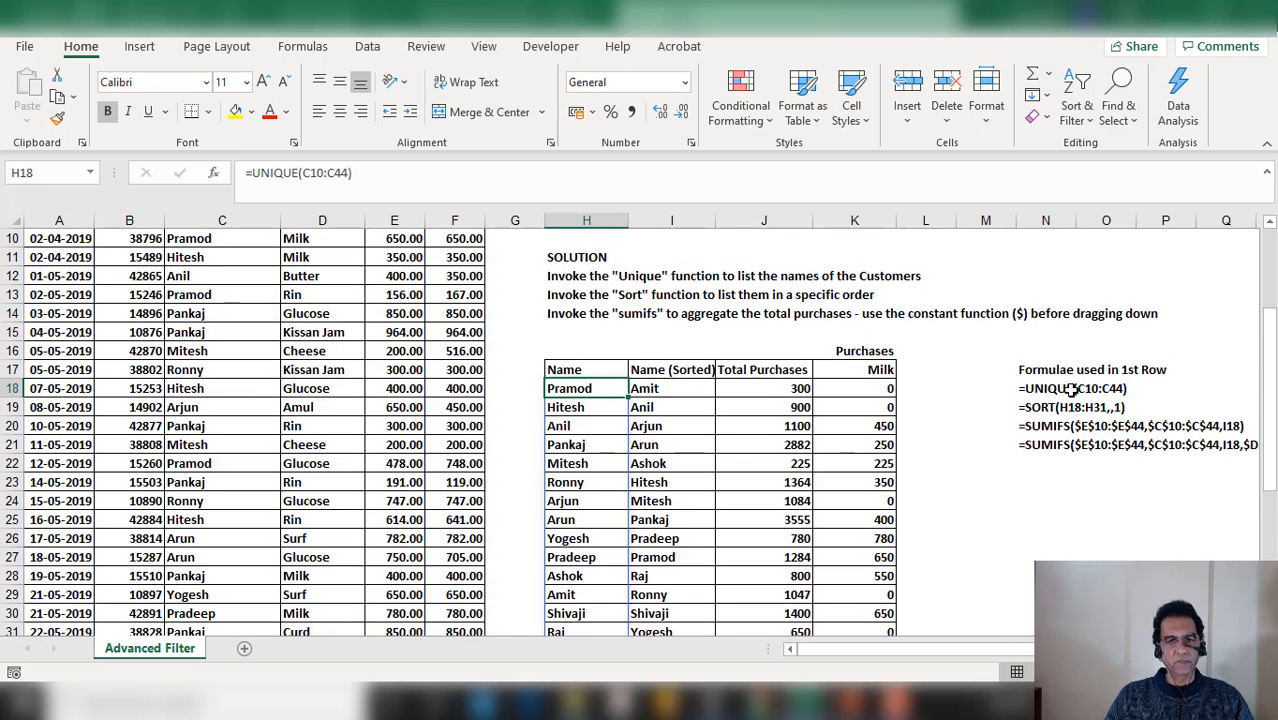
Inspect the formula text listed under Formulae used in 1st Row for the UNIQUE and SUMIFS entries
{"action": "left_click", "coordinate": [1068, 390]}
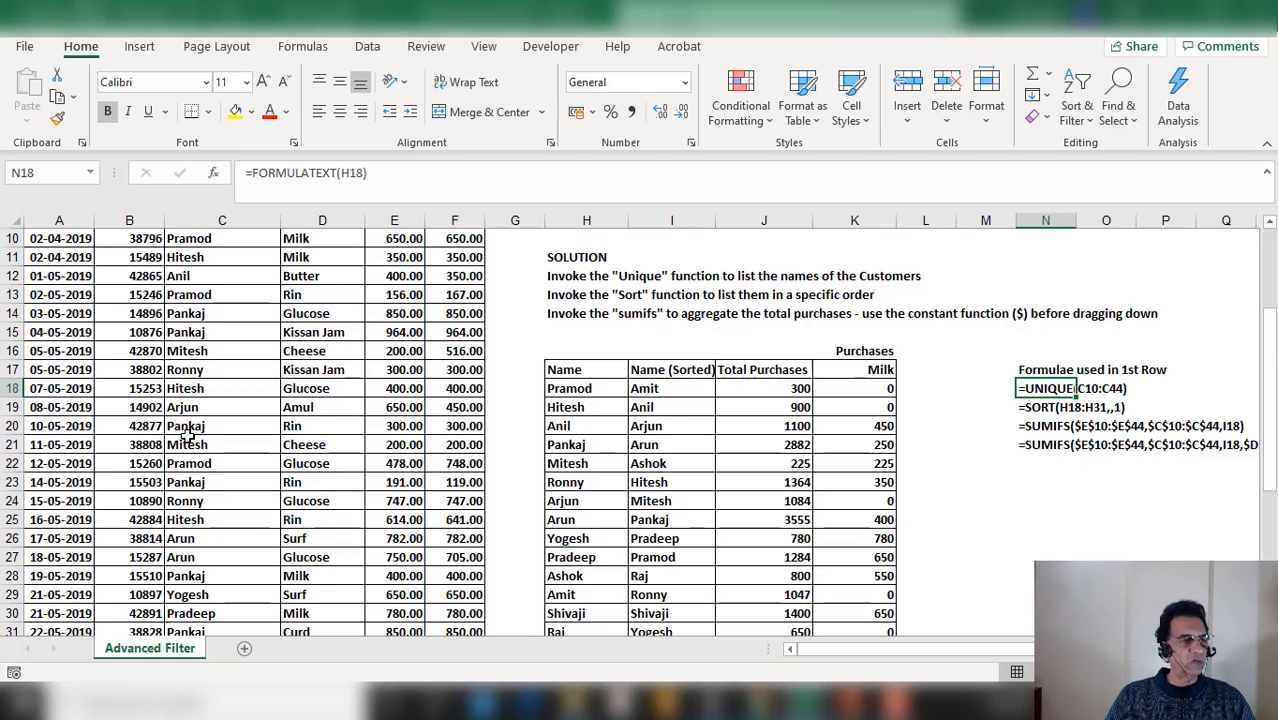
{"action": "scroll", "coordinate": [184, 433], "scroll_direction": "down", "scroll_amount": 2}
{"action": "scroll", "coordinate": [184, 433], "scroll_direction": "down", "scroll_amount": 4}
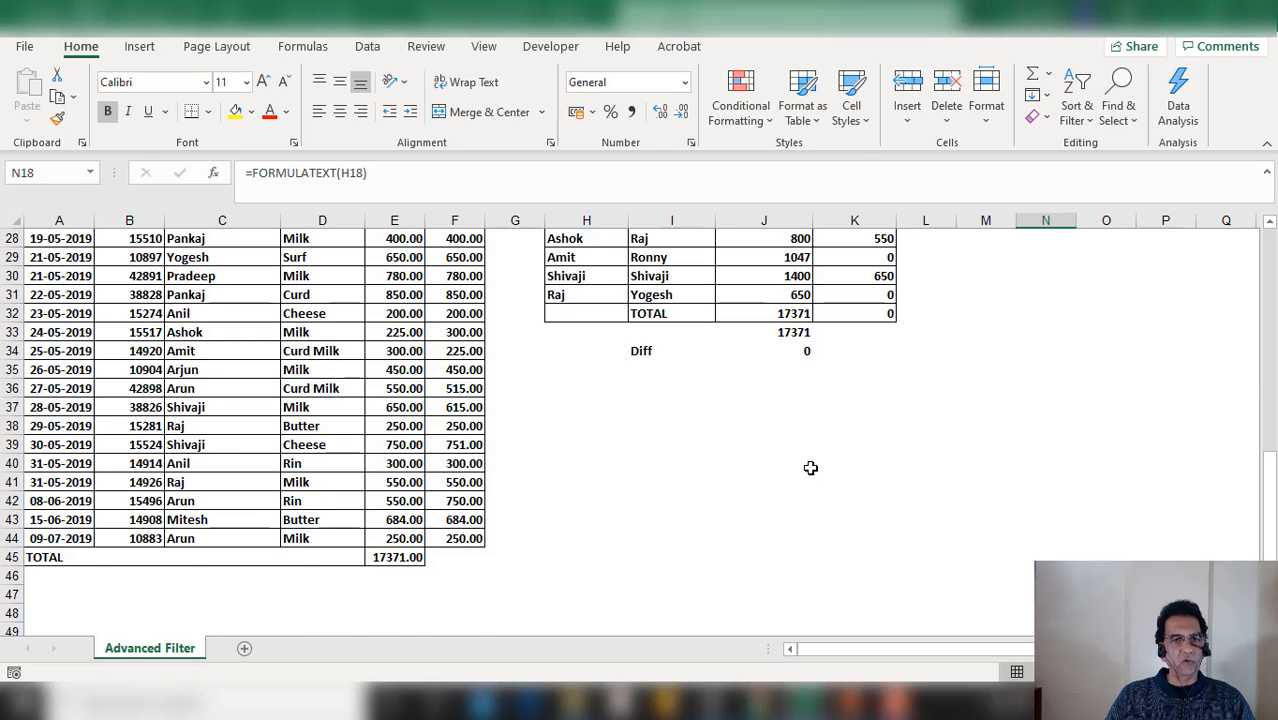
{"action": "scroll", "coordinate": [810, 468], "scroll_direction": "up", "scroll_amount": 5}
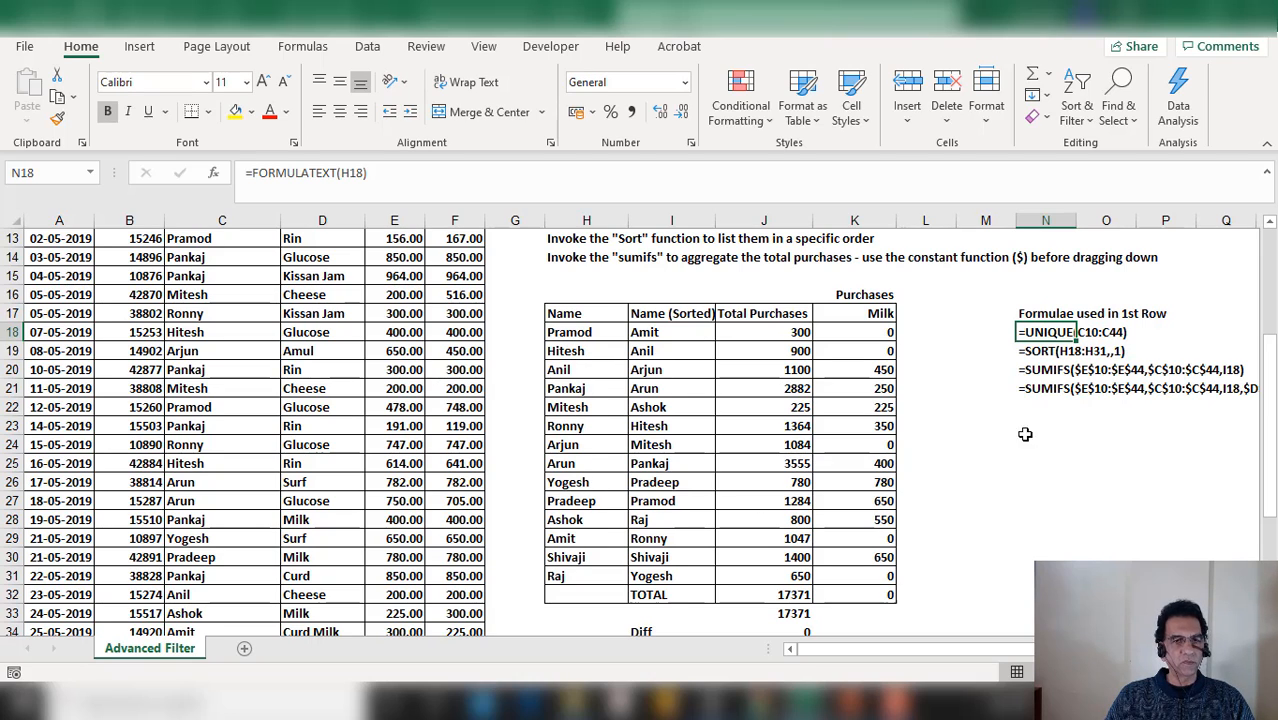
{"action": "left_click", "coordinate": [1062, 352]}
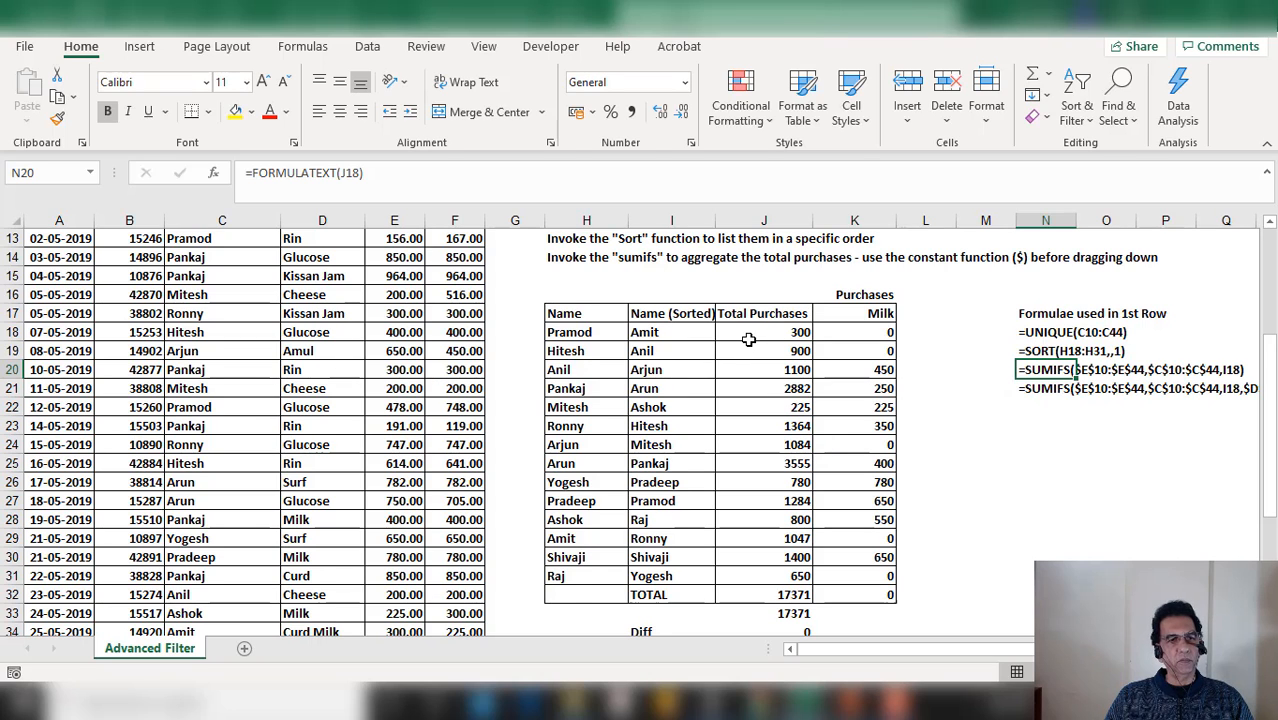
Compare the queries and solution notes with the sales data and the summary table
{"action": "scroll", "coordinate": [748, 340], "scroll_direction": "up", "scroll_amount": 1}
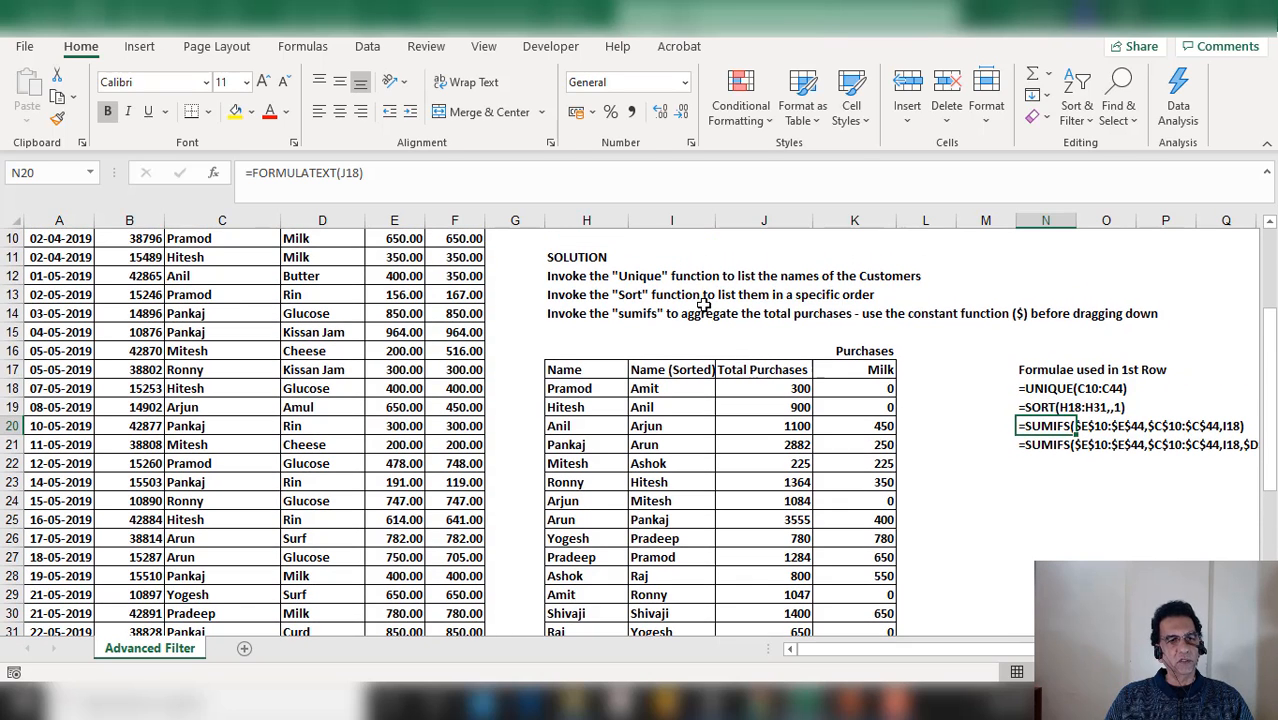
{"action": "scroll", "coordinate": [704, 310], "scroll_direction": "up", "scroll_amount": 2}
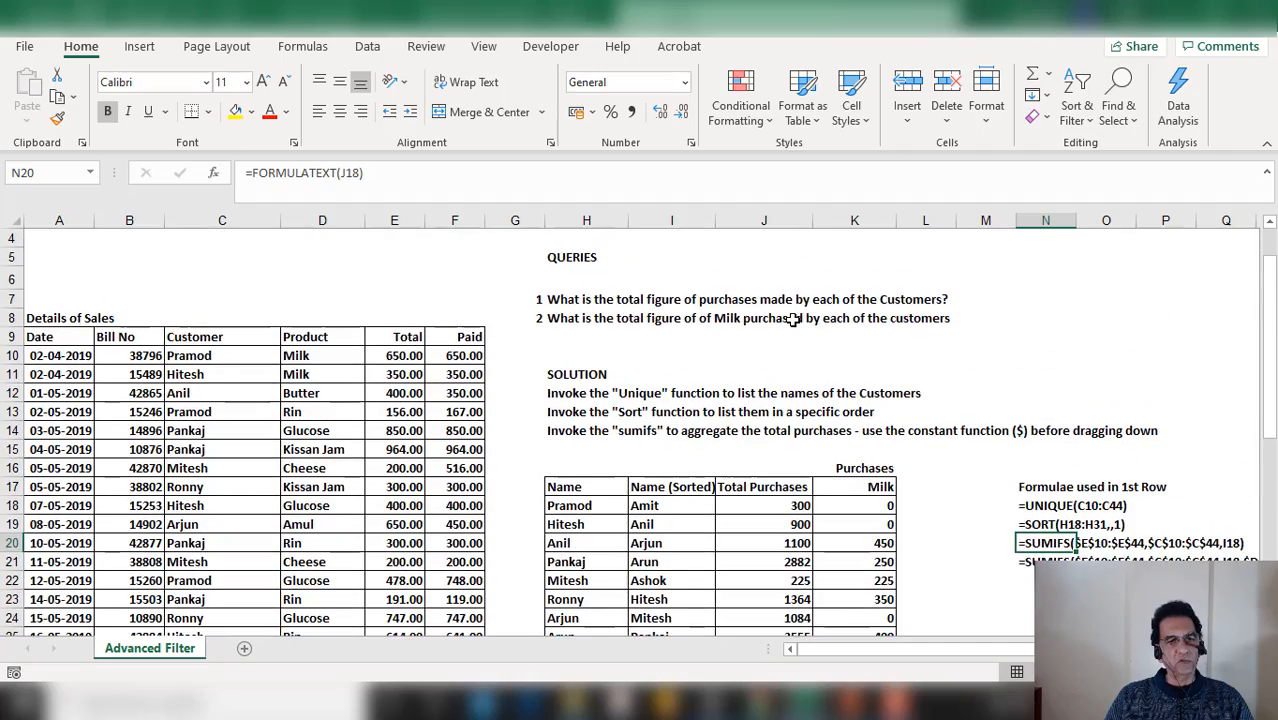
{"action": "scroll", "coordinate": [793, 319], "scroll_direction": "down", "scroll_amount": 3}
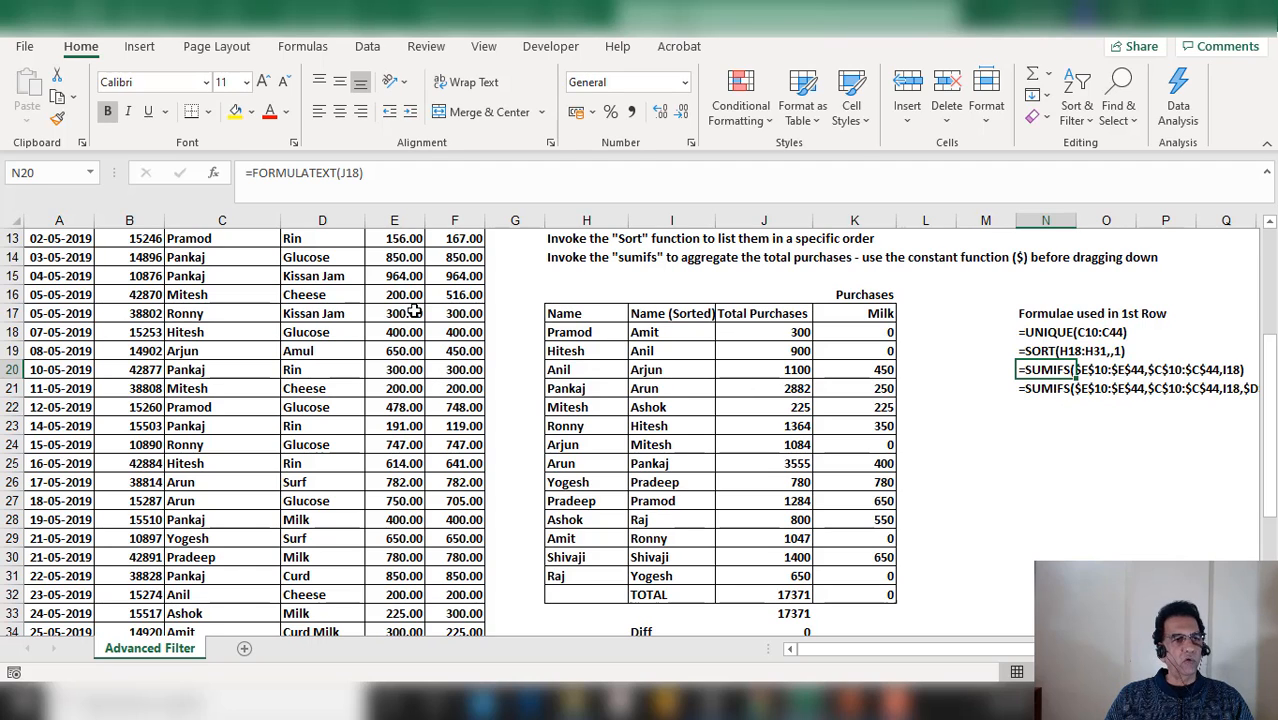
{"action": "scroll", "coordinate": [413, 313], "scroll_direction": "up", "scroll_amount": 2}
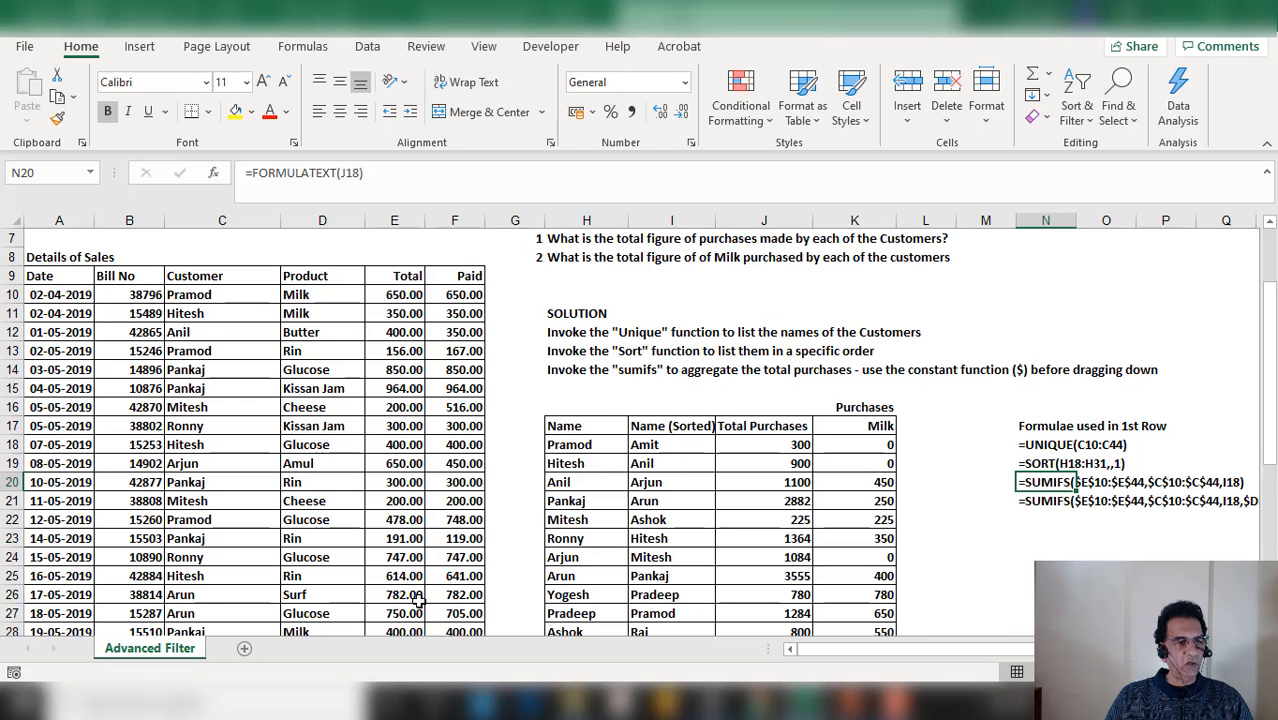
{"action": "scroll", "coordinate": [413, 569], "scroll_direction": "down", "scroll_amount": 1}
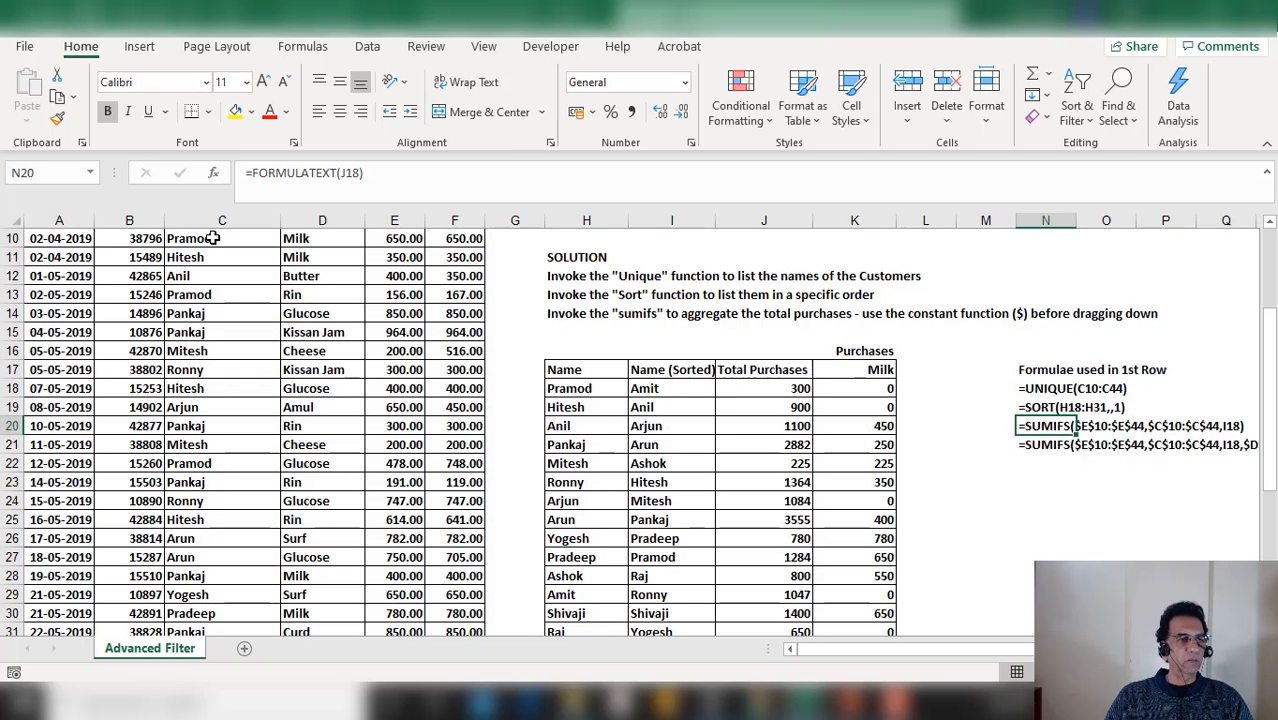
{"action": "scroll", "coordinate": [205, 560], "scroll_direction": "up", "scroll_amount": 2}
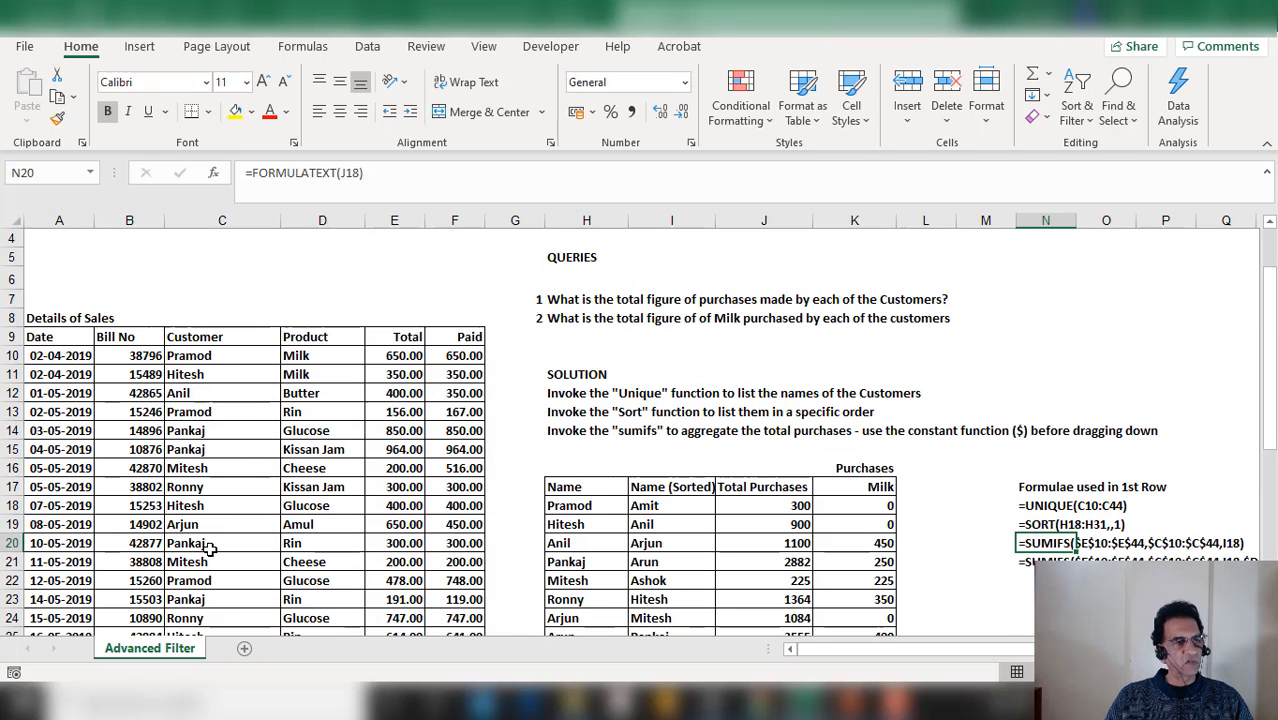
{"action": "scroll", "coordinate": [217, 397], "scroll_direction": "down", "scroll_amount": 3}
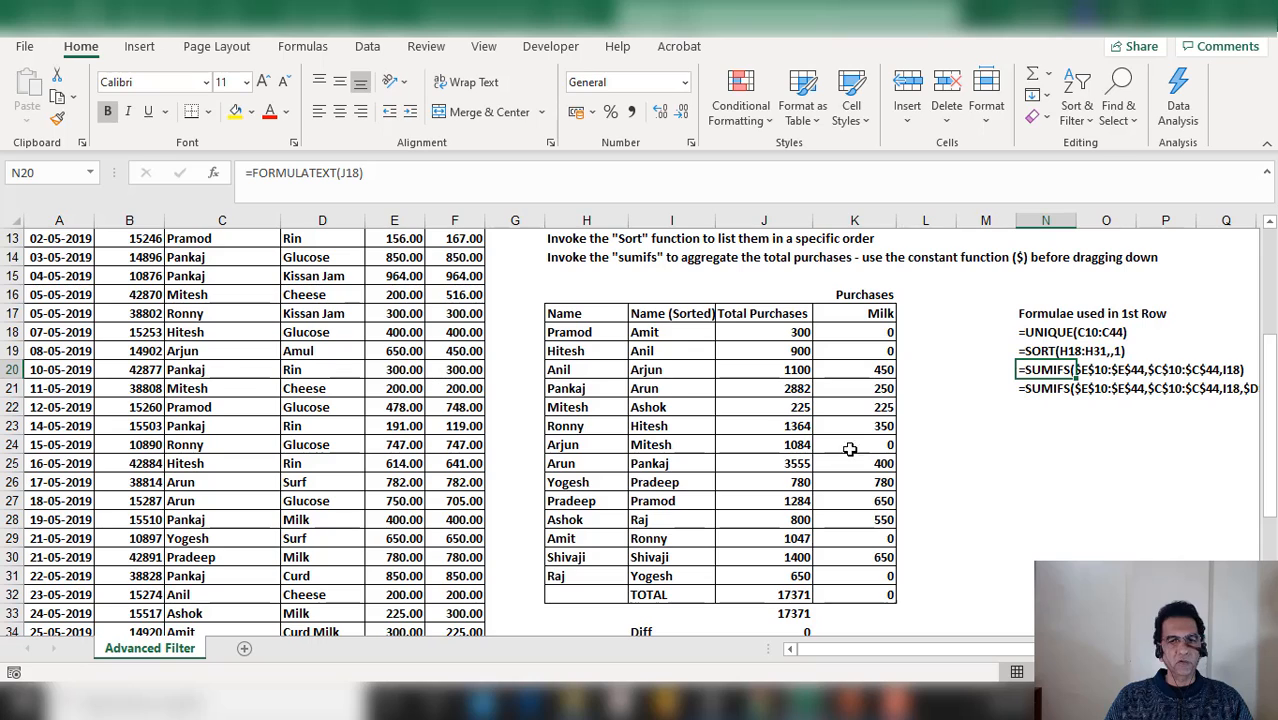
Inspect the SORT and SUMIFS formulas in the first row of the Name (Sorted) and Total Purchases columns
{"action": "left_click", "coordinate": [1236, 371]}
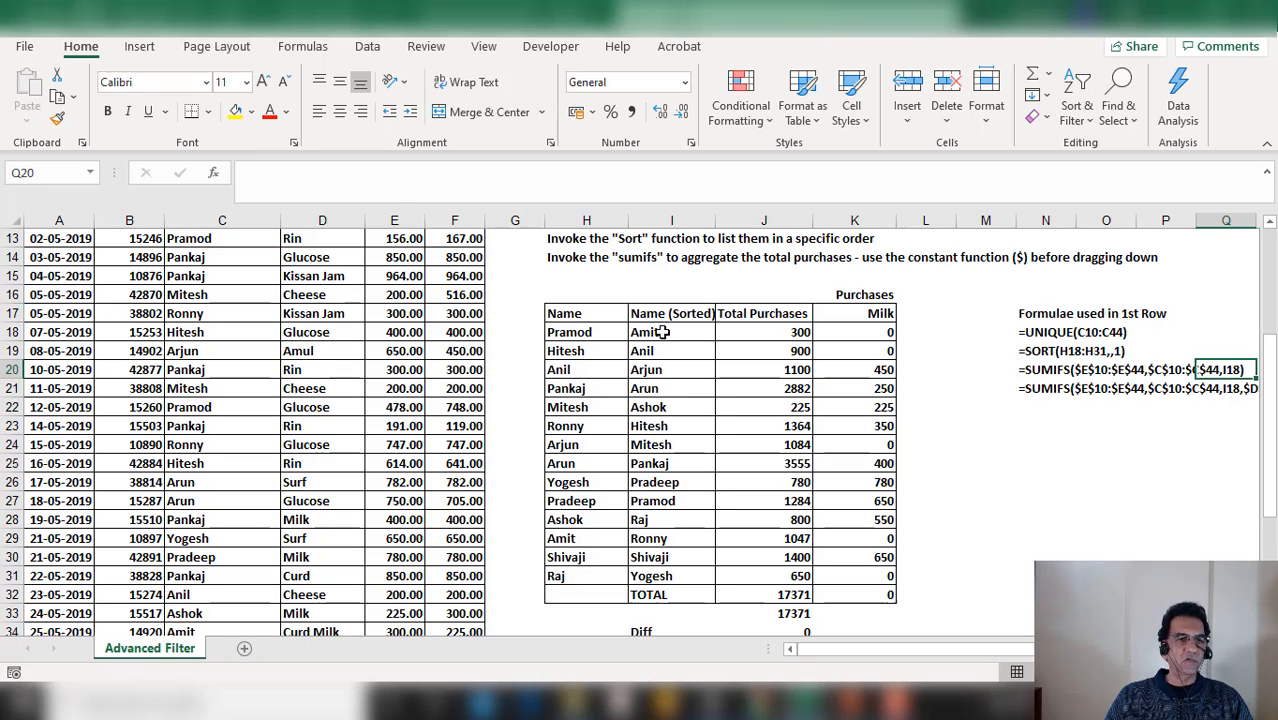
{"action": "left_click", "coordinate": [662, 332]}
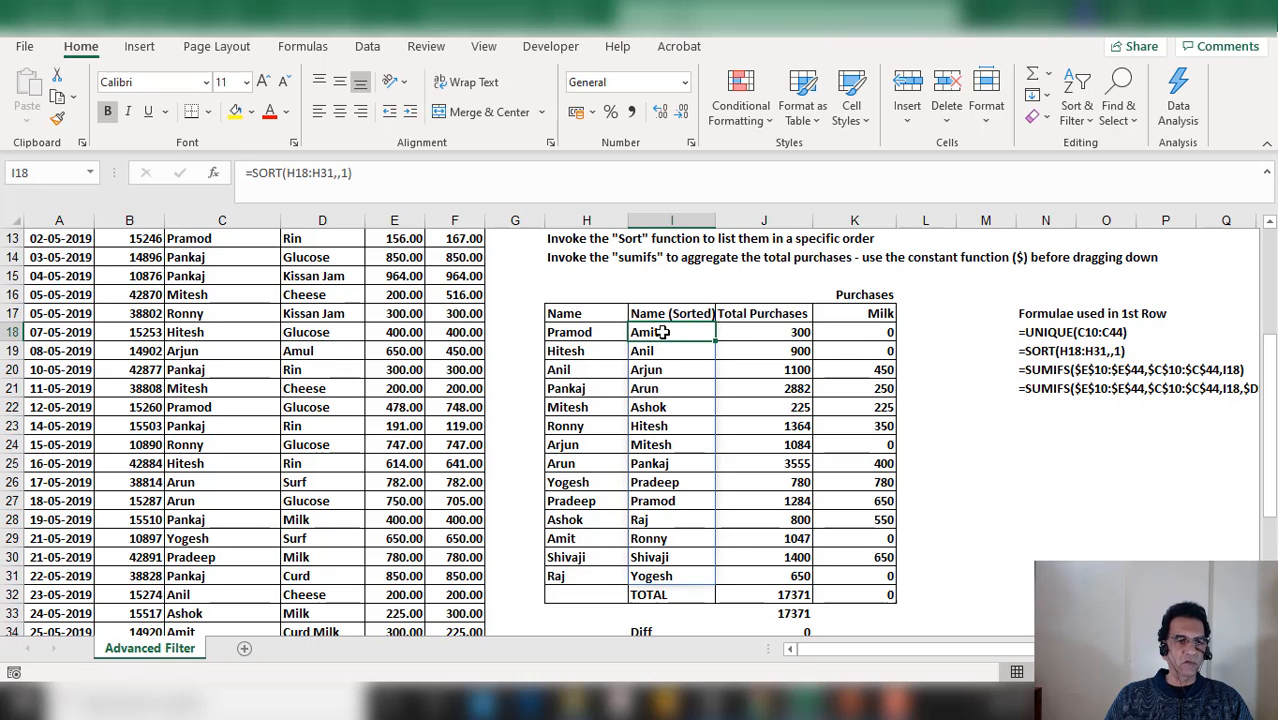
{"action": "left_click", "coordinate": [793, 333]}
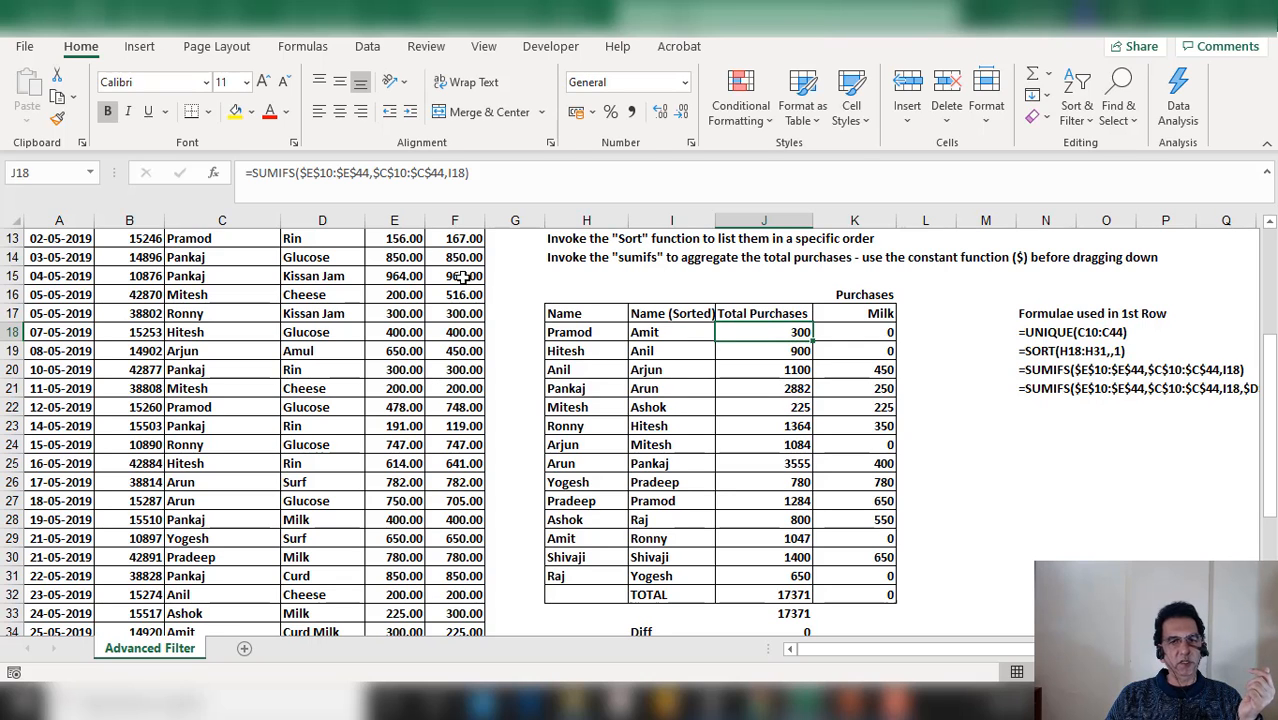
{"action": "scroll", "coordinate": [401, 303], "scroll_direction": "up", "scroll_amount": 1}
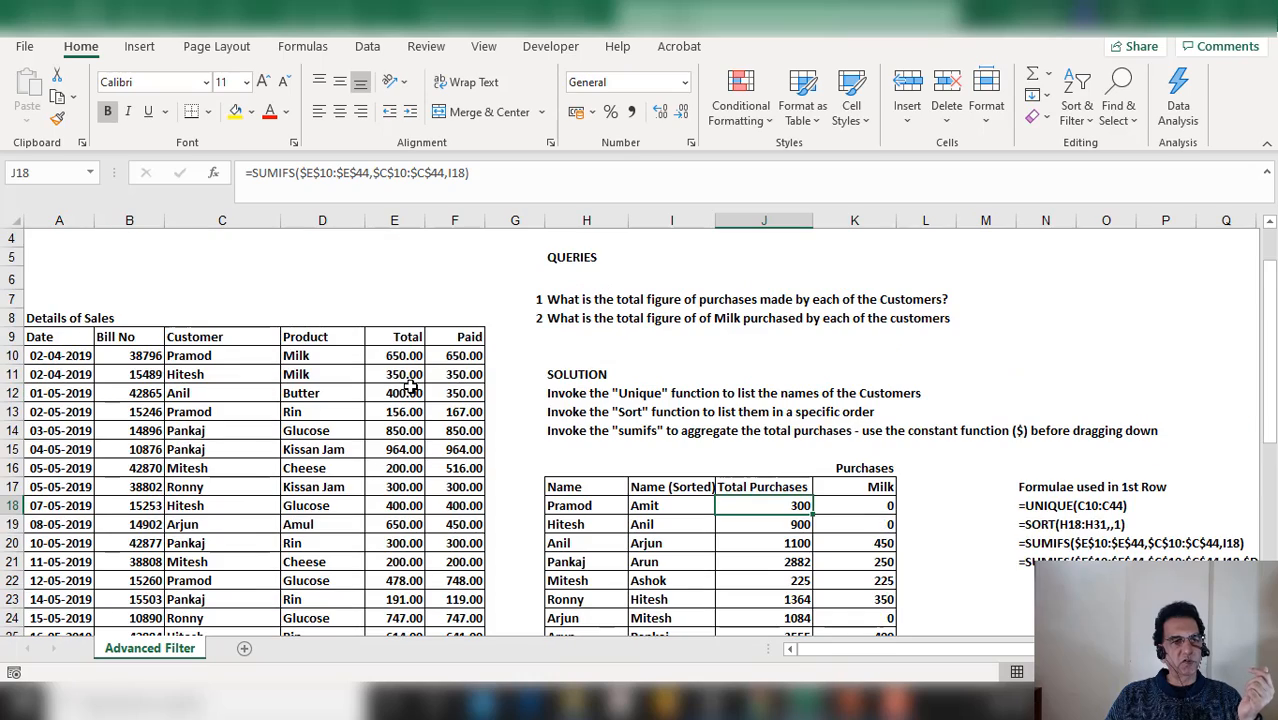
Inspect the formula text of the milk SUMIFS entry and scroll through the full sales data and summary table
{"action": "scroll", "coordinate": [399, 350], "scroll_direction": "up", "scroll_amount": 2}
{"action": "scroll", "coordinate": [399, 350], "scroll_direction": "down", "scroll_amount": 3}
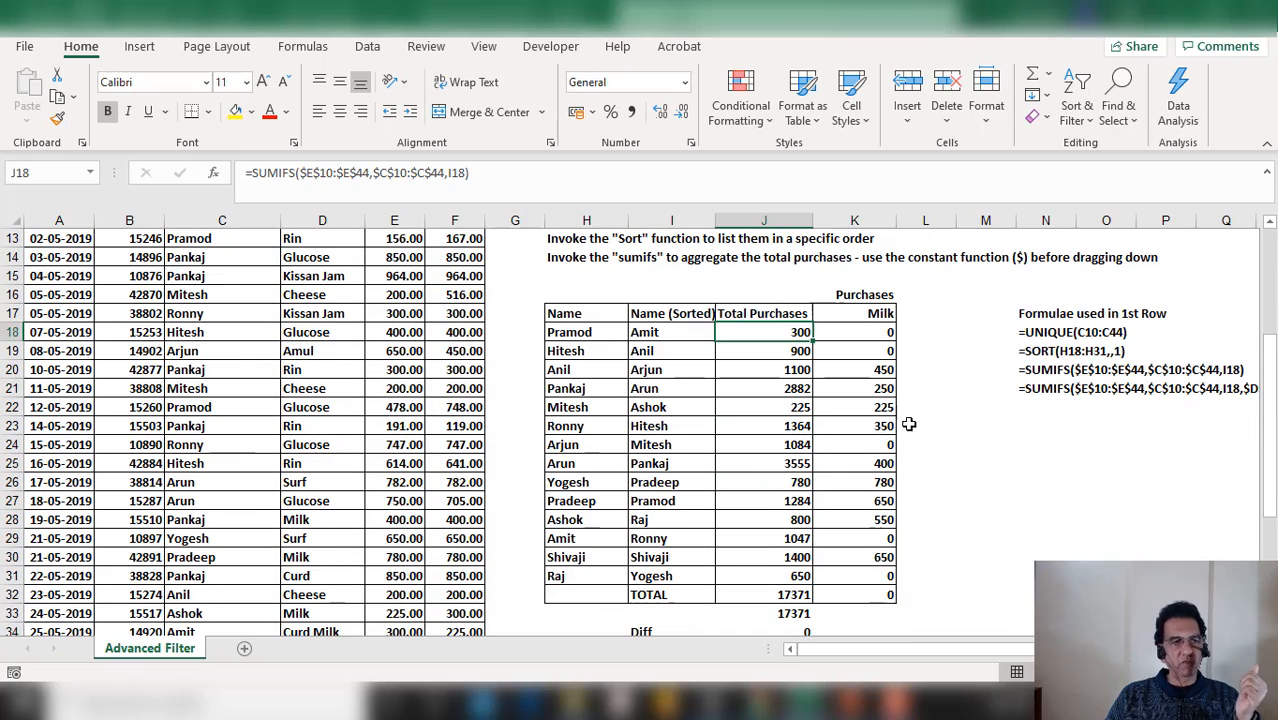
{"action": "scroll", "coordinate": [636, 444], "scroll_direction": "right", "scroll_amount": 1}
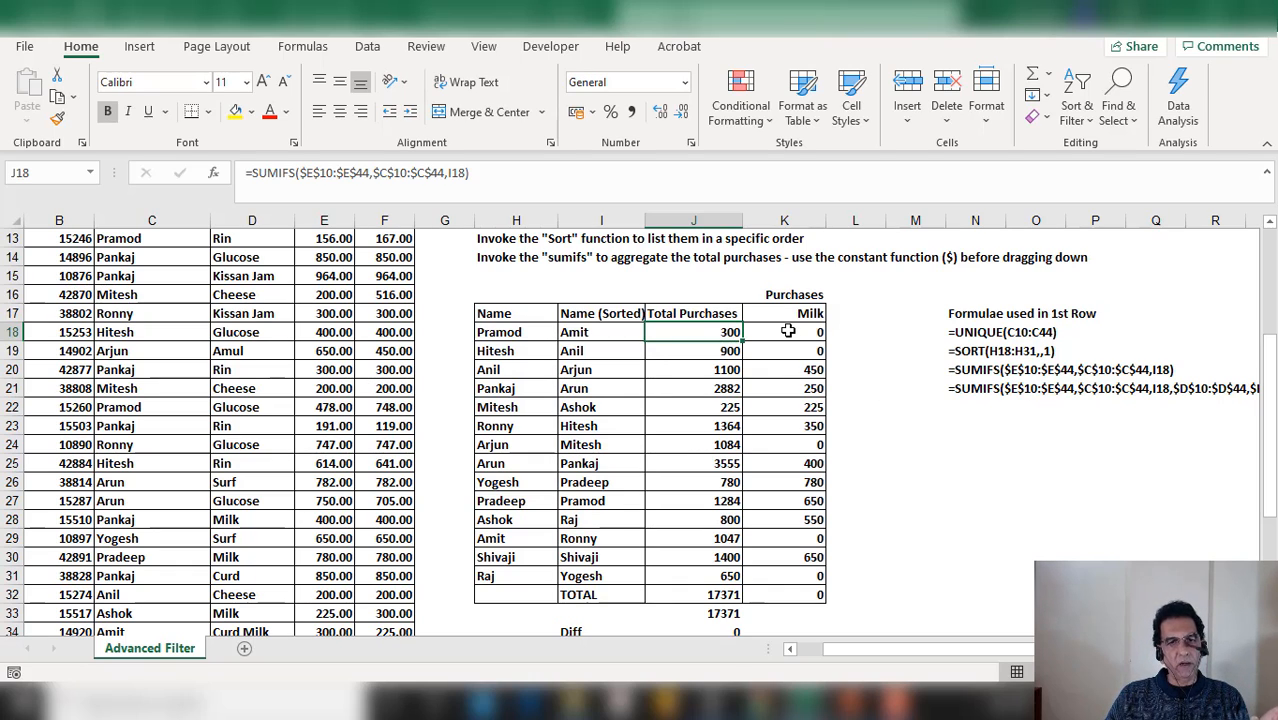
{"action": "left_click", "coordinate": [983, 393]}
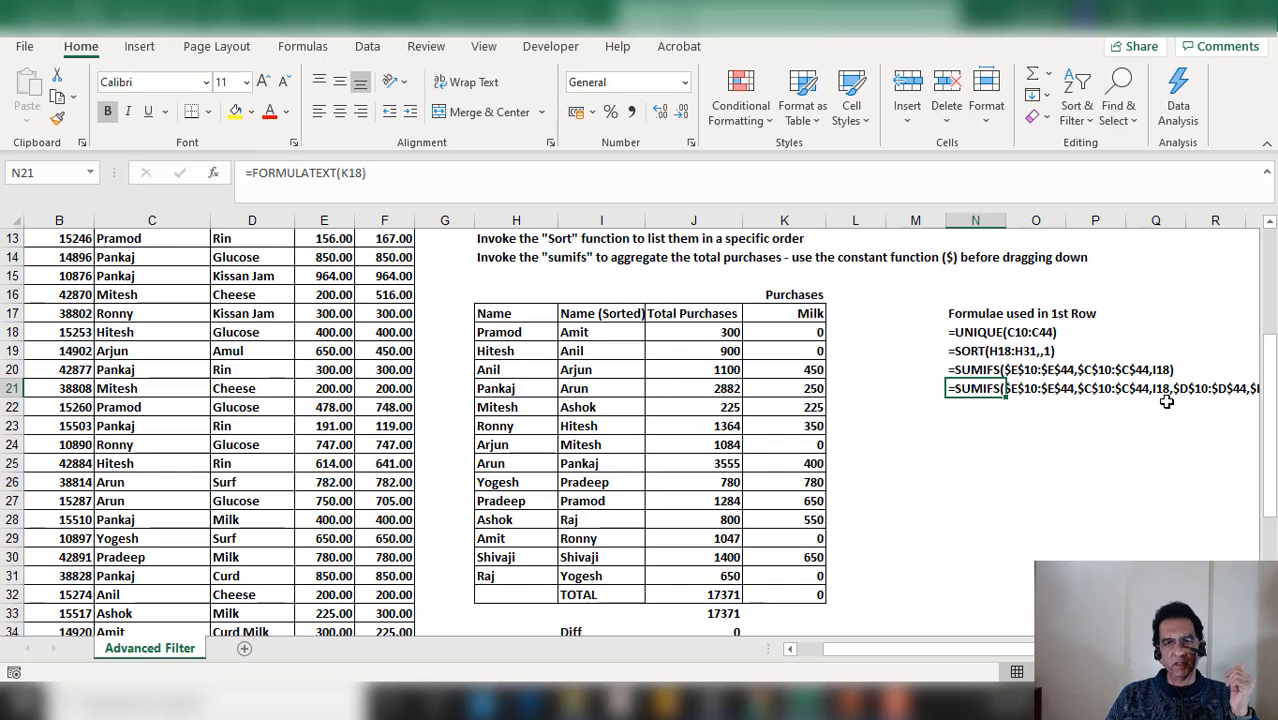
{"action": "scroll", "coordinate": [640, 434], "scroll_direction": "right", "scroll_amount": 1}
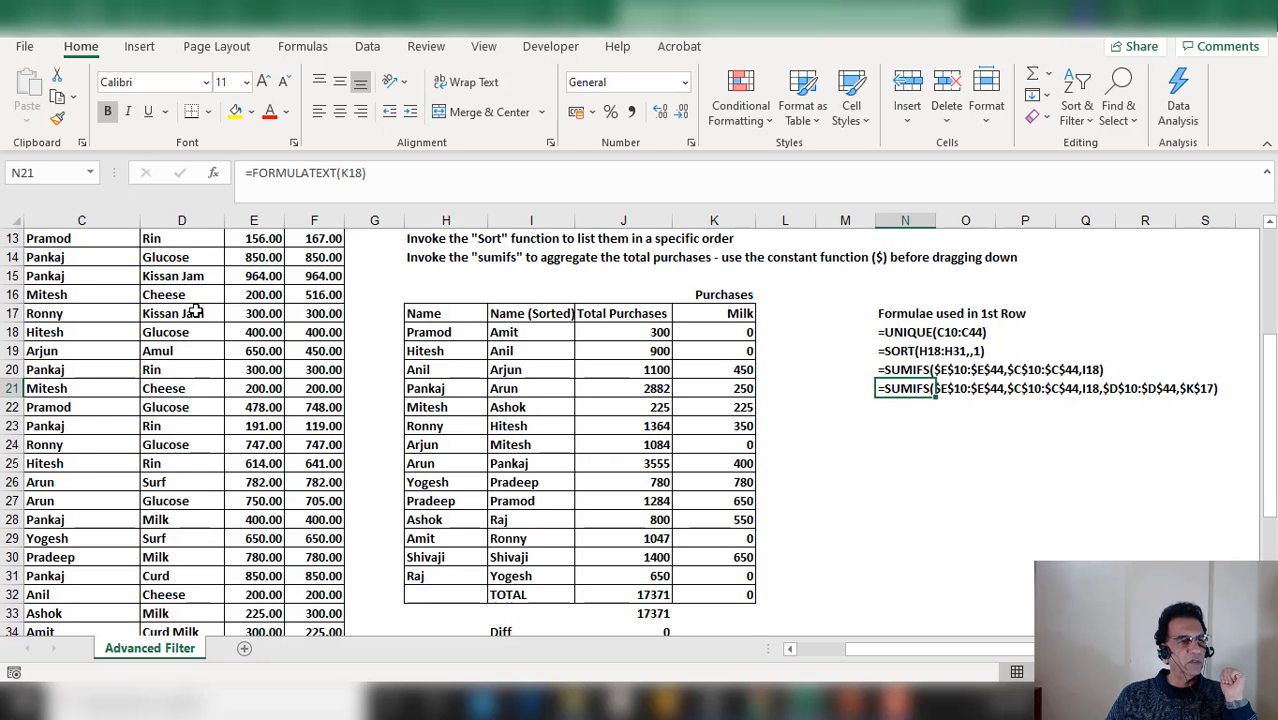
{"action": "scroll", "coordinate": [190, 316], "scroll_direction": "up", "scroll_amount": 1}
{"action": "scroll", "coordinate": [196, 313], "scroll_direction": "up", "scroll_amount": 1}
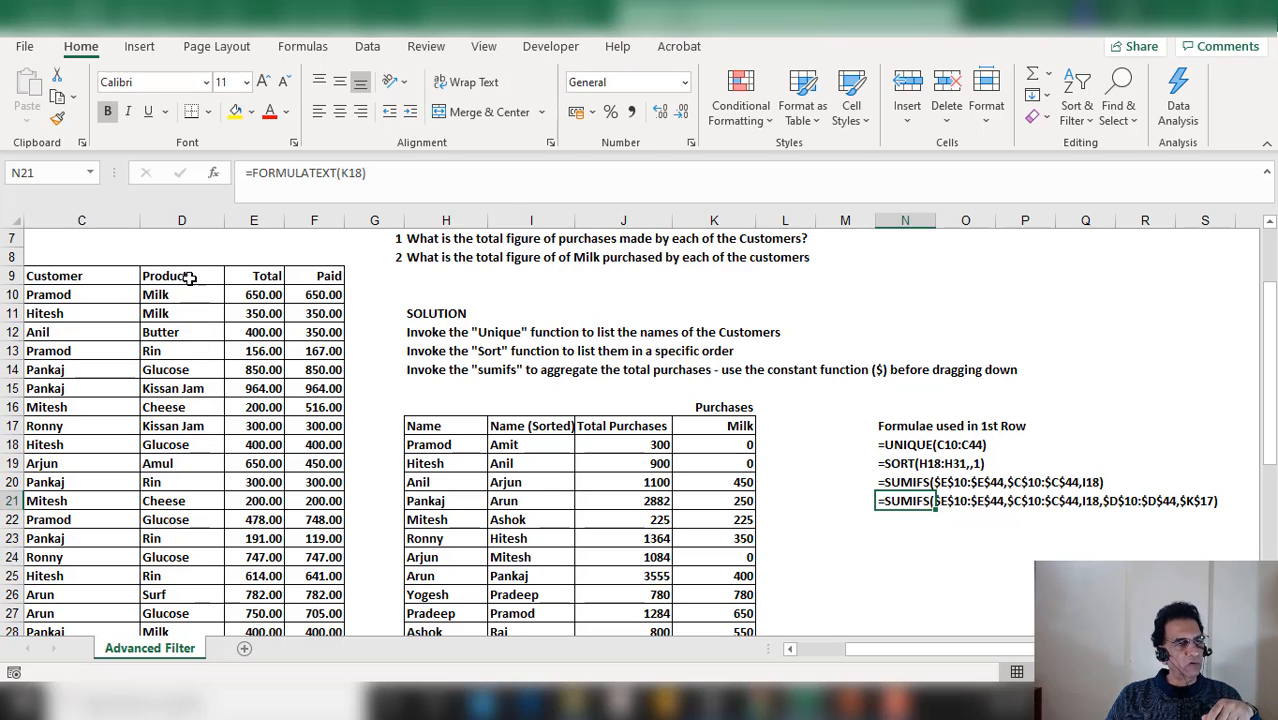
{"action": "scroll", "coordinate": [196, 330], "scroll_direction": "down", "scroll_amount": 7}
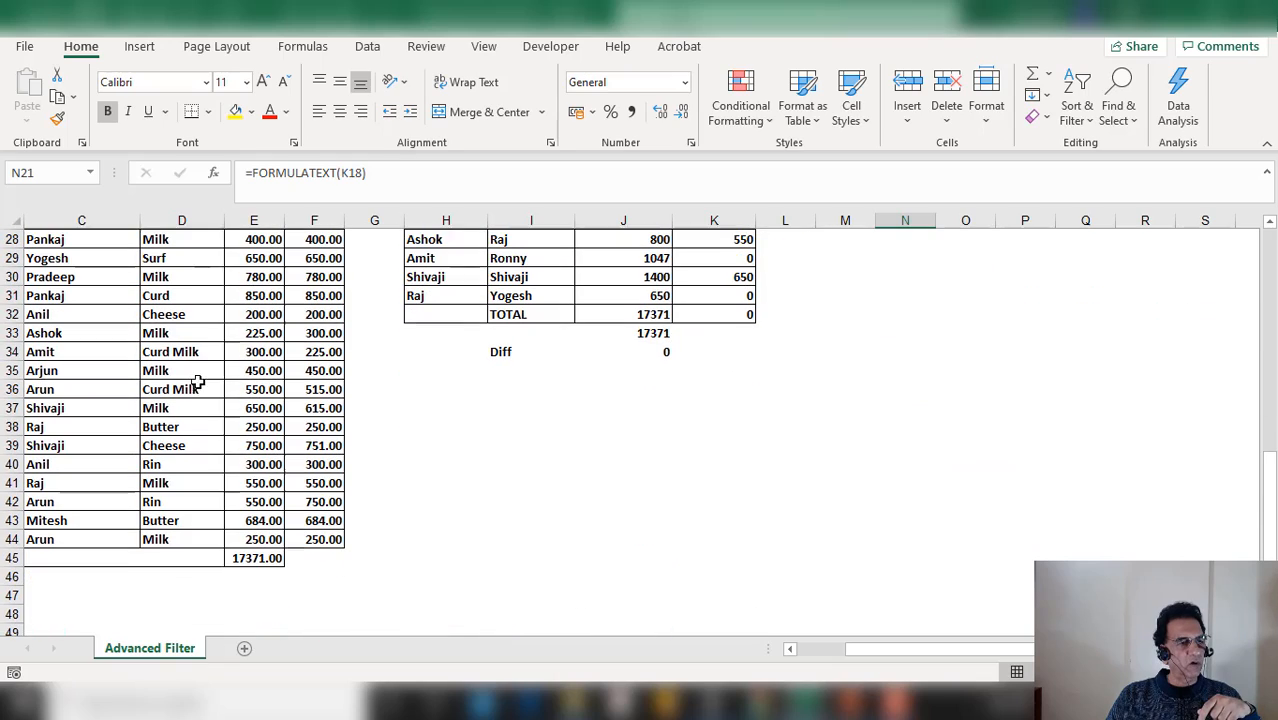
{"action": "scroll", "coordinate": [729, 532], "scroll_direction": "up", "scroll_amount": 3}
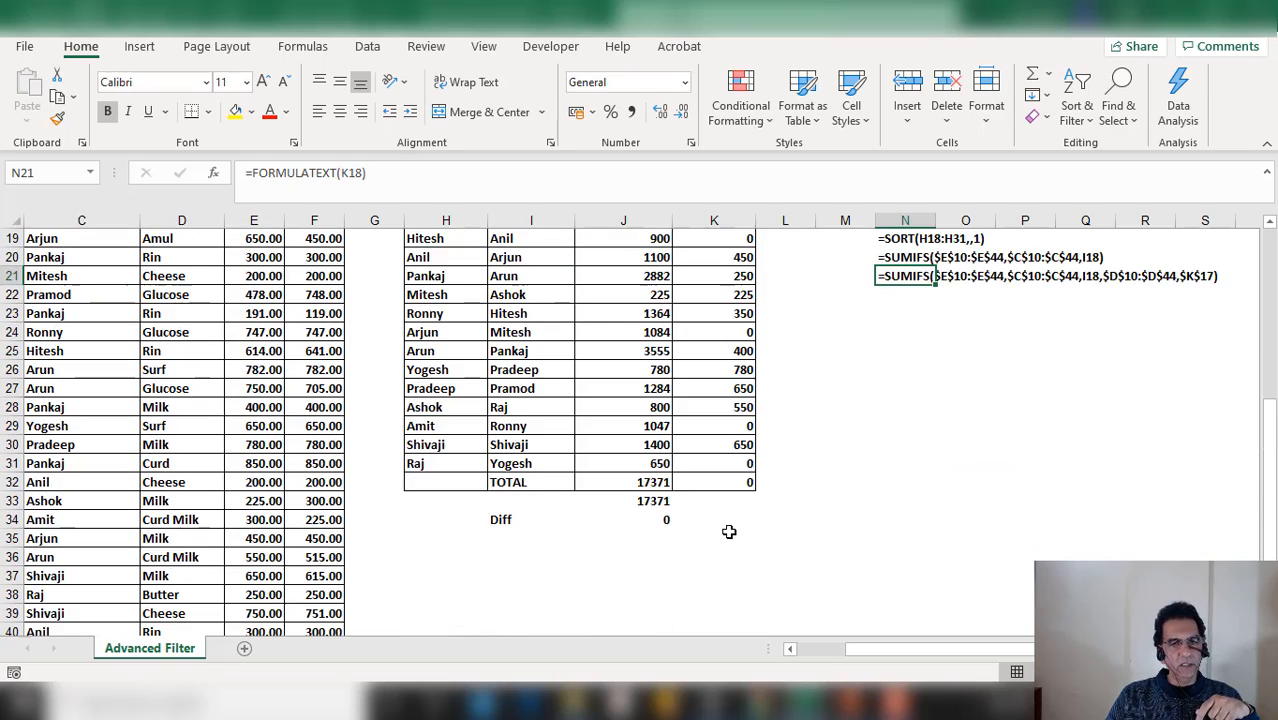
{"action": "scroll", "coordinate": [715, 530], "scroll_direction": "up", "scroll_amount": 1}
{"action": "scroll", "coordinate": [224, 476], "scroll_direction": "up", "scroll_amount": 1}
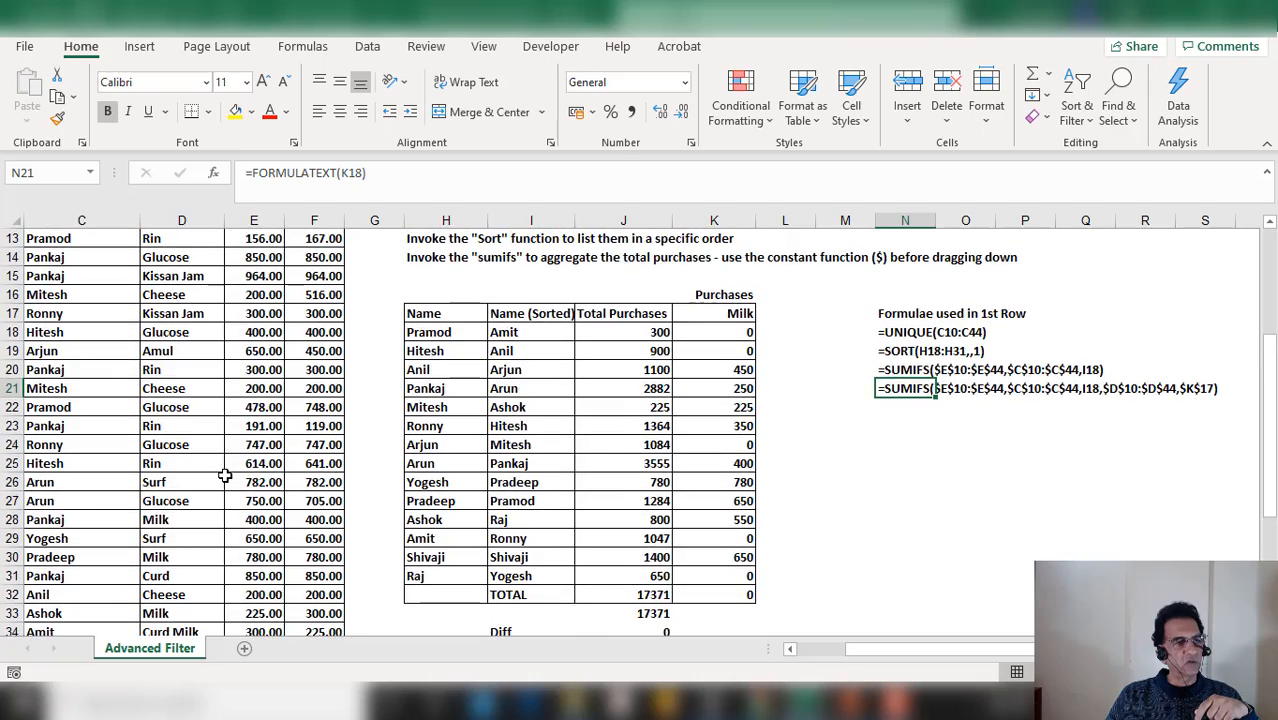
{"action": "scroll", "coordinate": [224, 476], "scroll_direction": "up", "scroll_amount": 1}
{"action": "scroll", "coordinate": [216, 460], "scroll_direction": "up", "scroll_amount": 1}
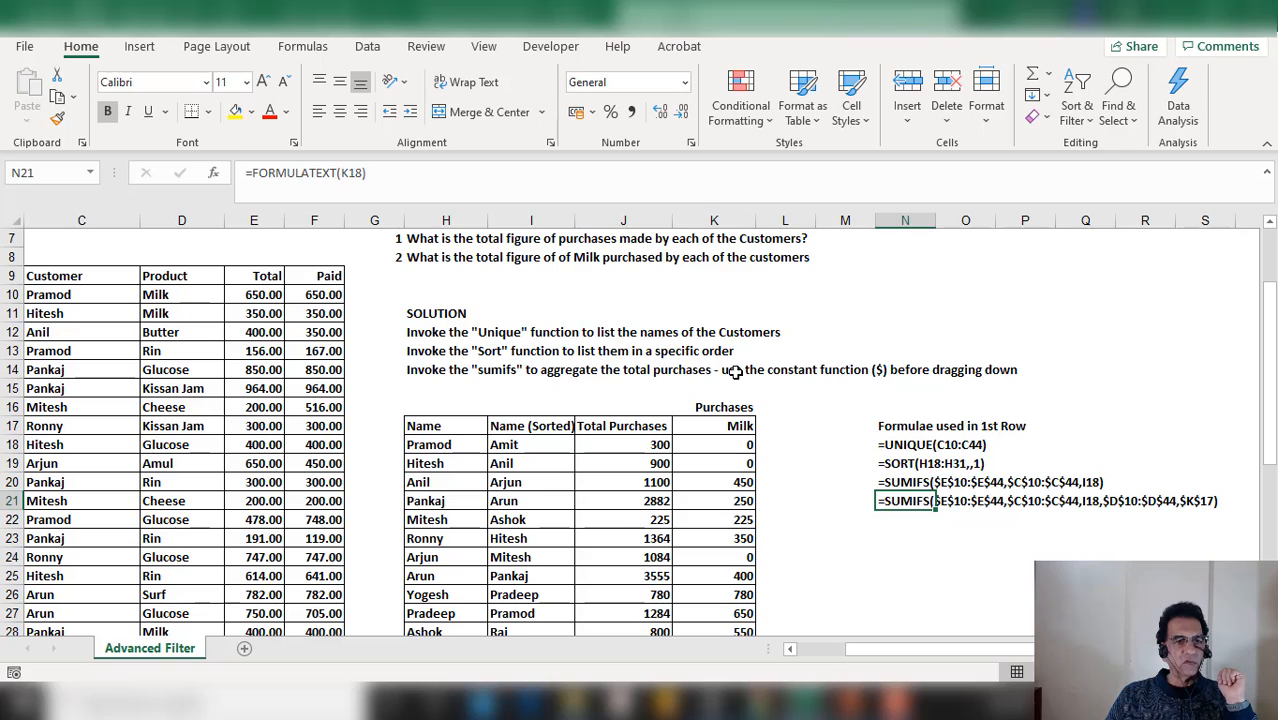
Inspect the Milk header and the SORT and milk SUMIFS formulas in several rows of the summary table
{"action": "left_click", "coordinate": [738, 426]}
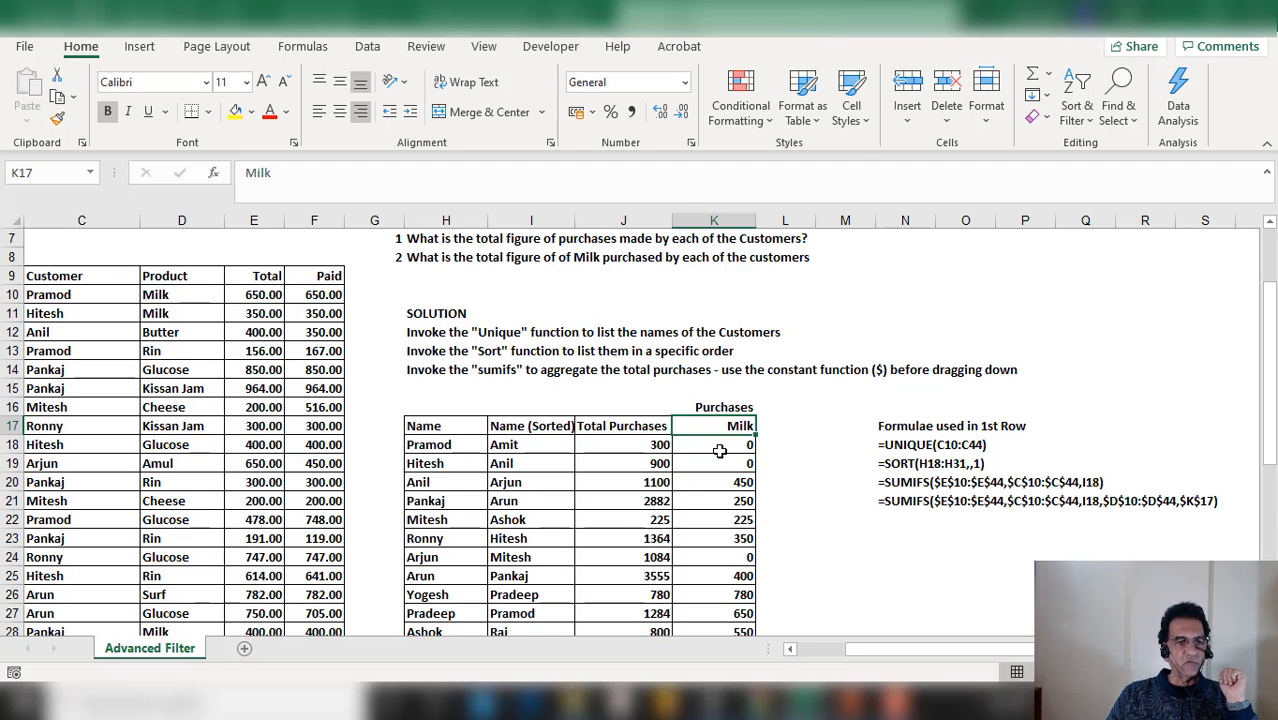
{"action": "scroll", "coordinate": [720, 451], "scroll_direction": "down", "scroll_amount": 2}
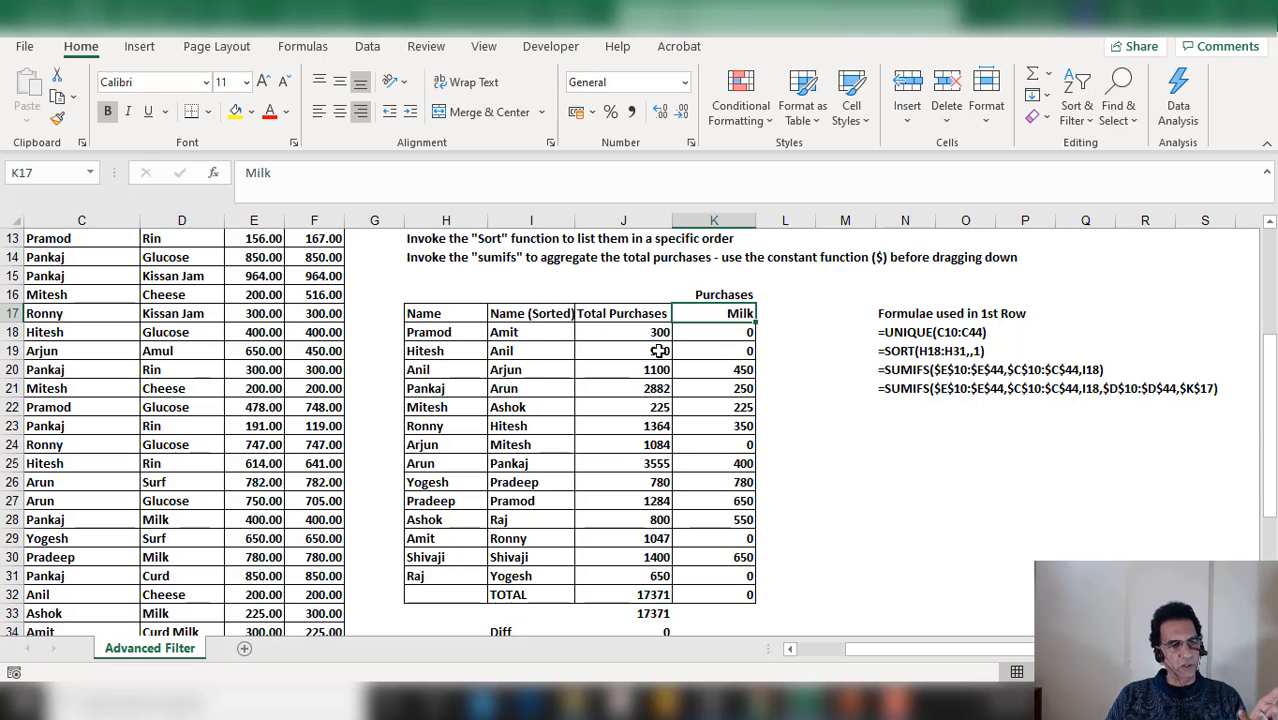
{"action": "left_click", "coordinate": [520, 332]}
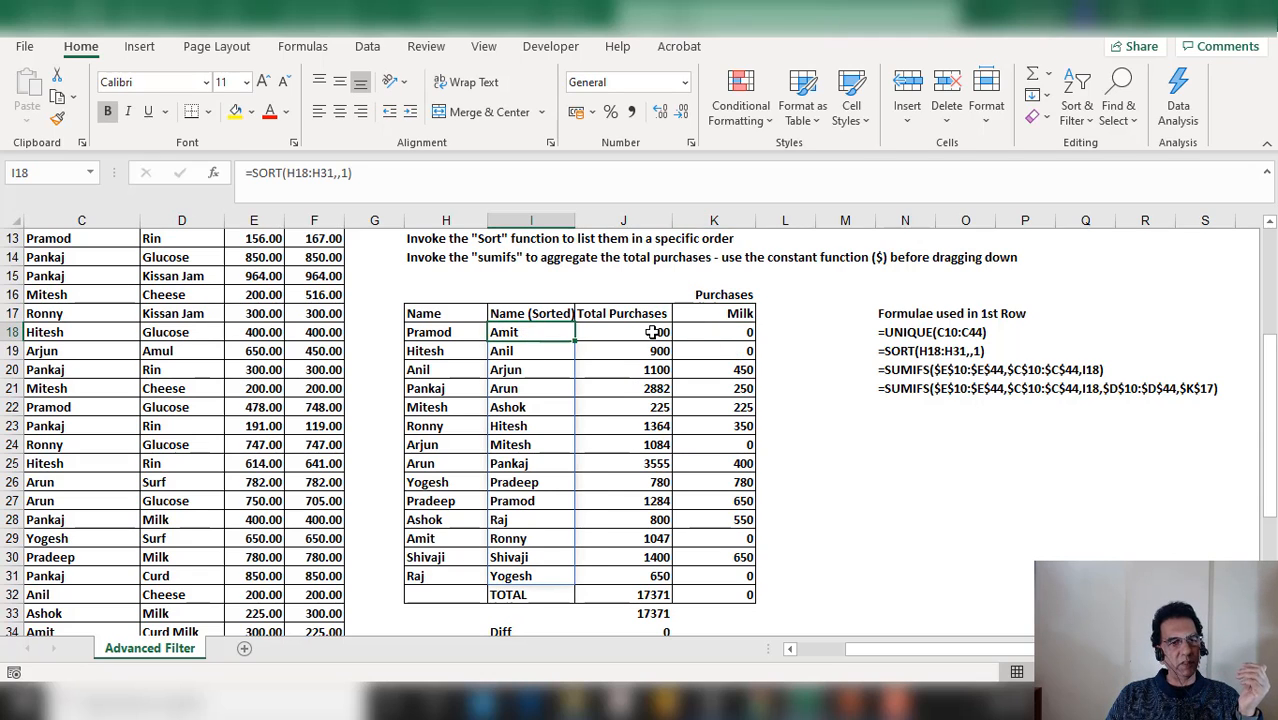
{"action": "left_click", "coordinate": [736, 332]}
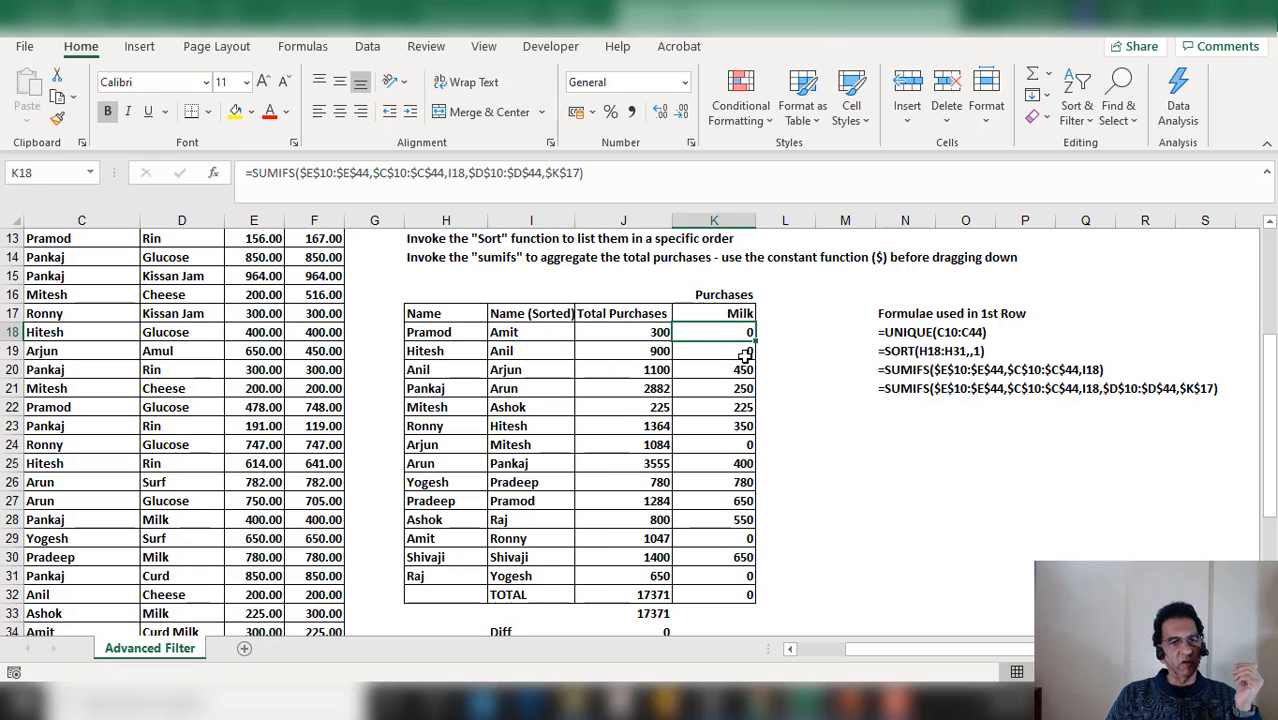
{"action": "left_click", "coordinate": [535, 370]}
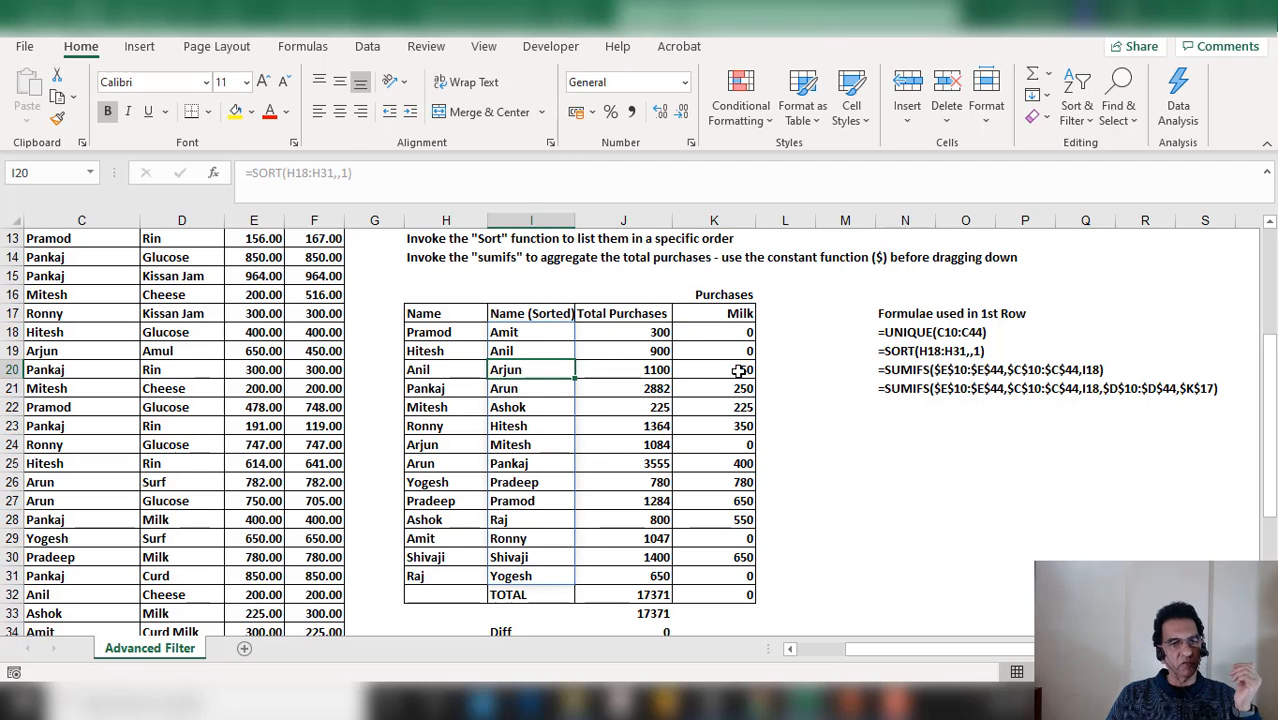
{"action": "left_click", "coordinate": [577, 389]}
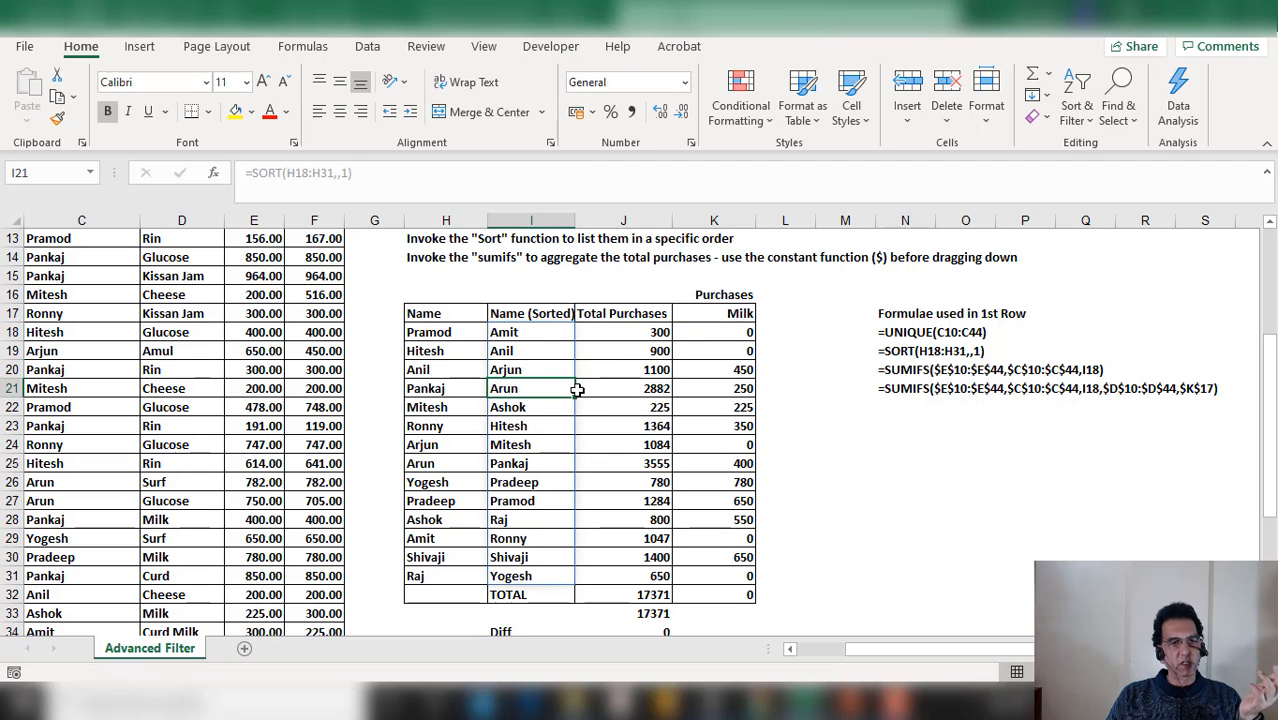
{"action": "left_click", "coordinate": [745, 389]}
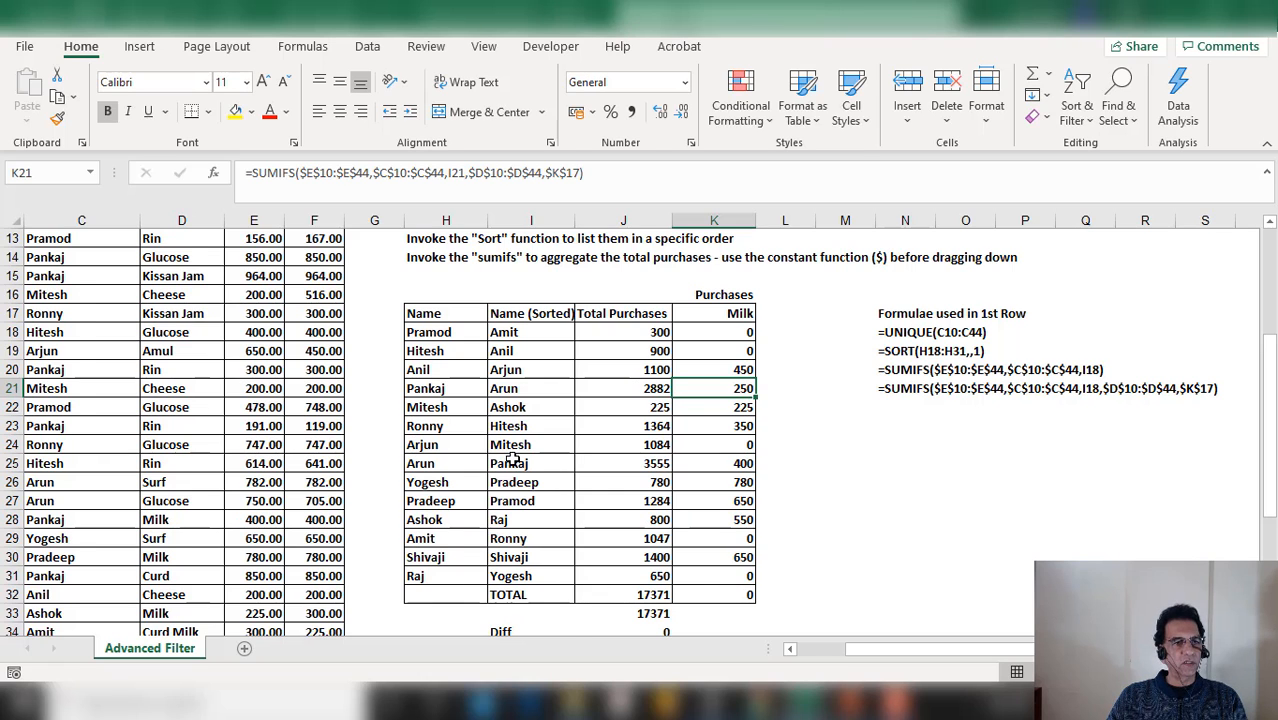
Select the sorted names spill range and review the summary table with its totals
{"action": "scroll", "coordinate": [512, 460], "scroll_direction": "up", "scroll_amount": 2}
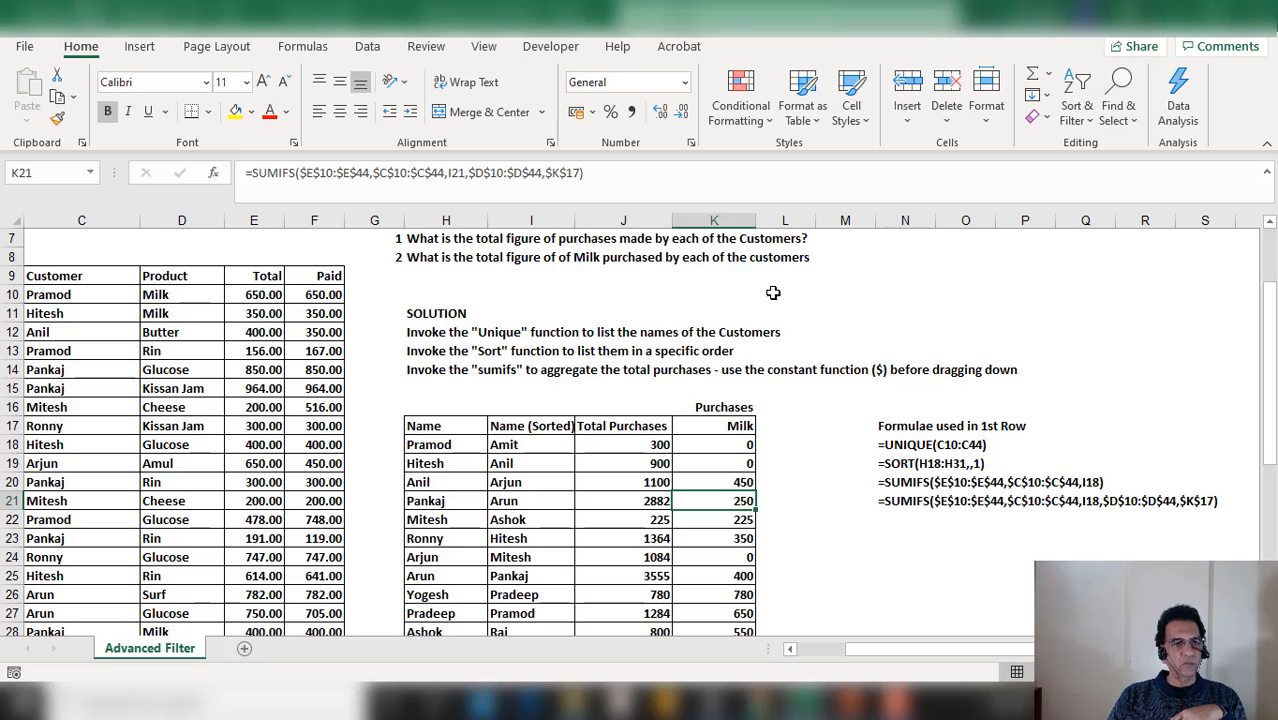
{"action": "left_click_drag", "start_coordinate": [542, 443], "coordinate": [560, 600]}
{"action": "scroll", "coordinate": [600, 537], "scroll_direction": "up", "scroll_amount": 3}
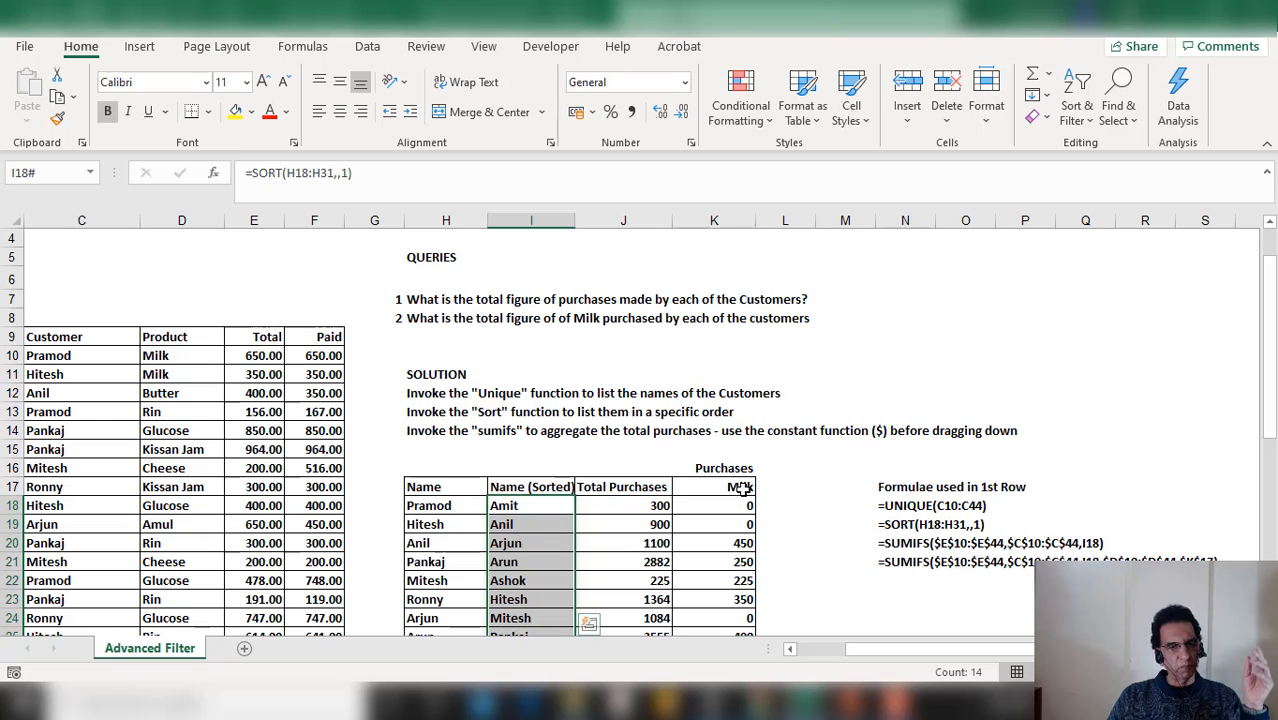
{"action": "scroll", "coordinate": [742, 617], "scroll_direction": "down", "scroll_amount": 2}
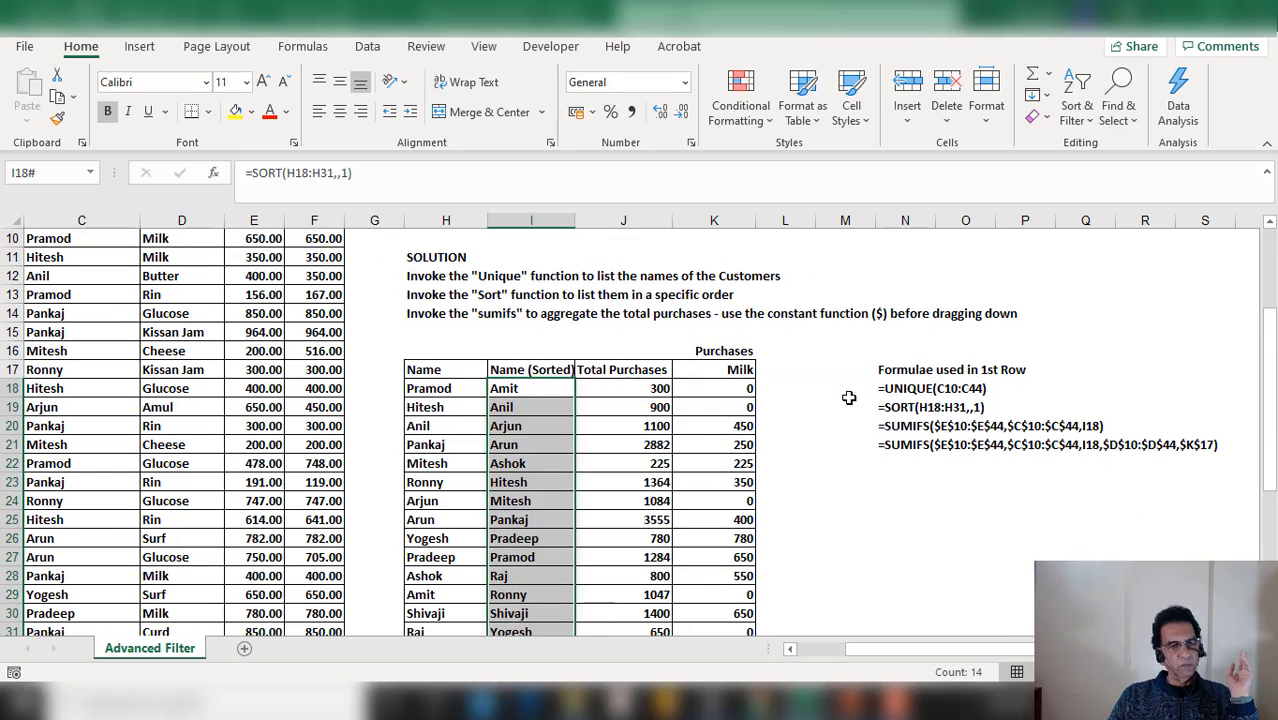
{"action": "left_click", "coordinate": [784, 363]}
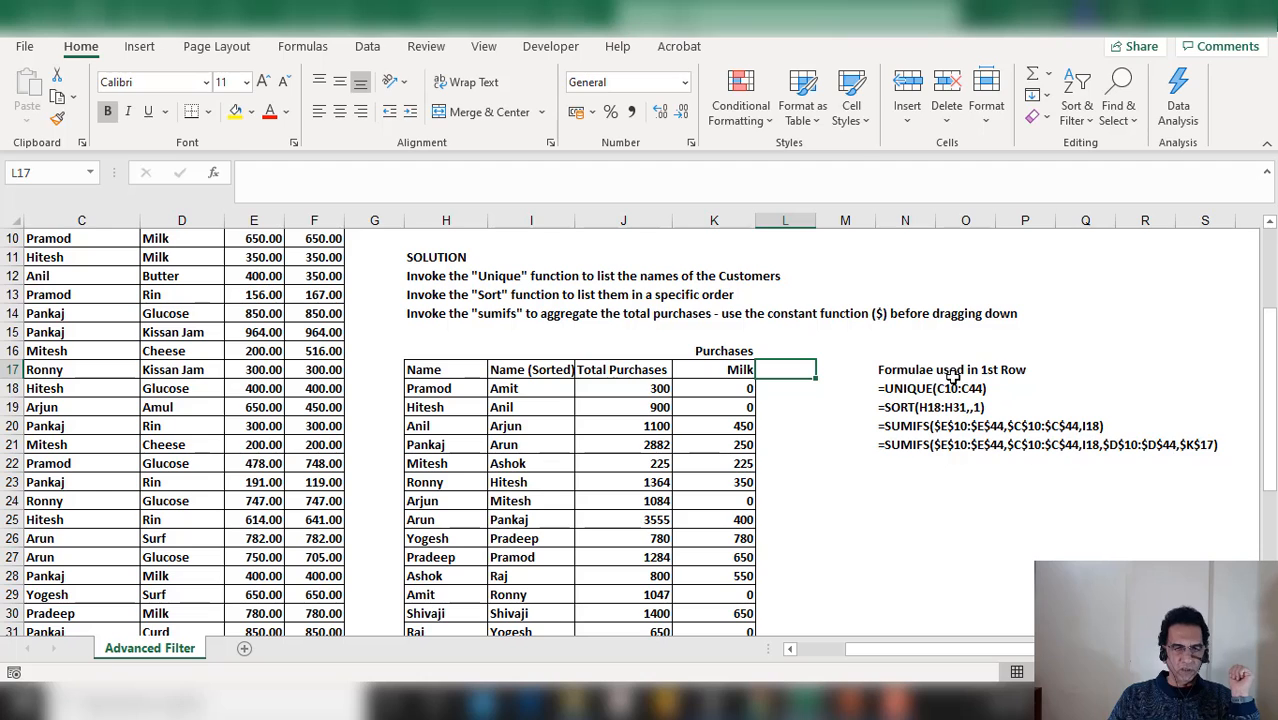
{"action": "scroll", "coordinate": [775, 552], "scroll_direction": "down", "scroll_amount": 1}
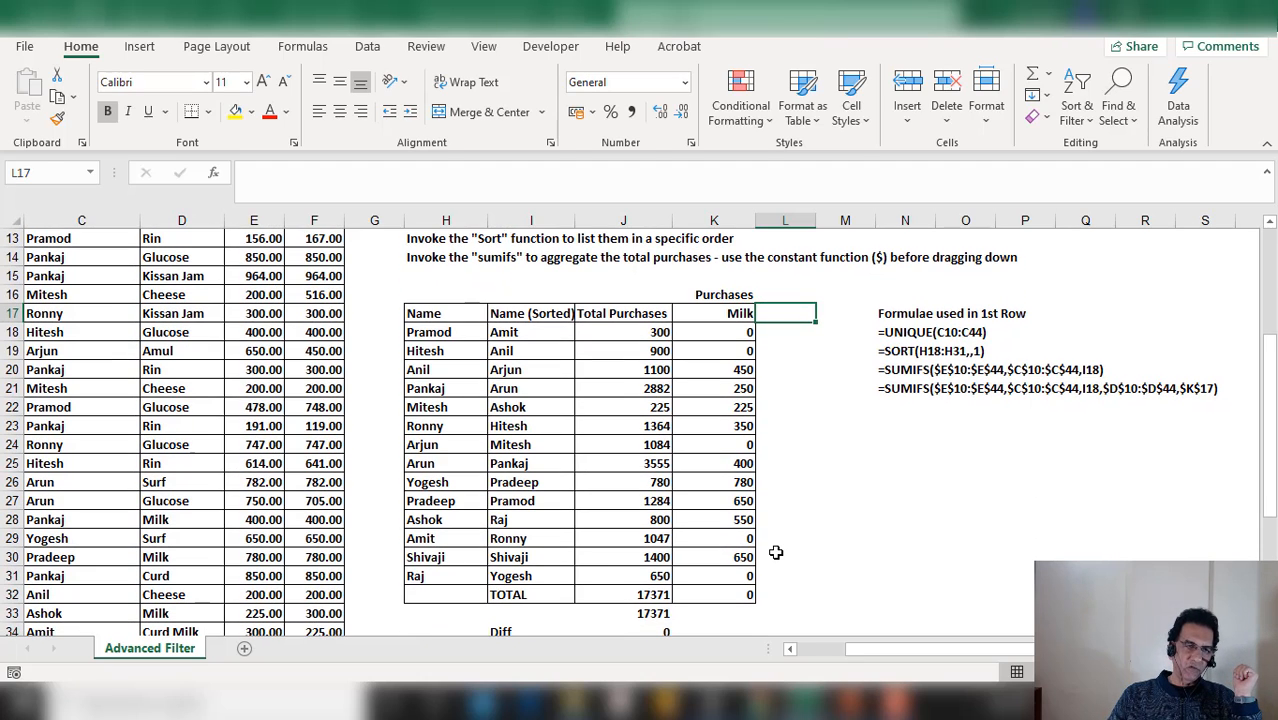
{"action": "scroll", "coordinate": [775, 552], "scroll_direction": "down", "scroll_amount": 1}
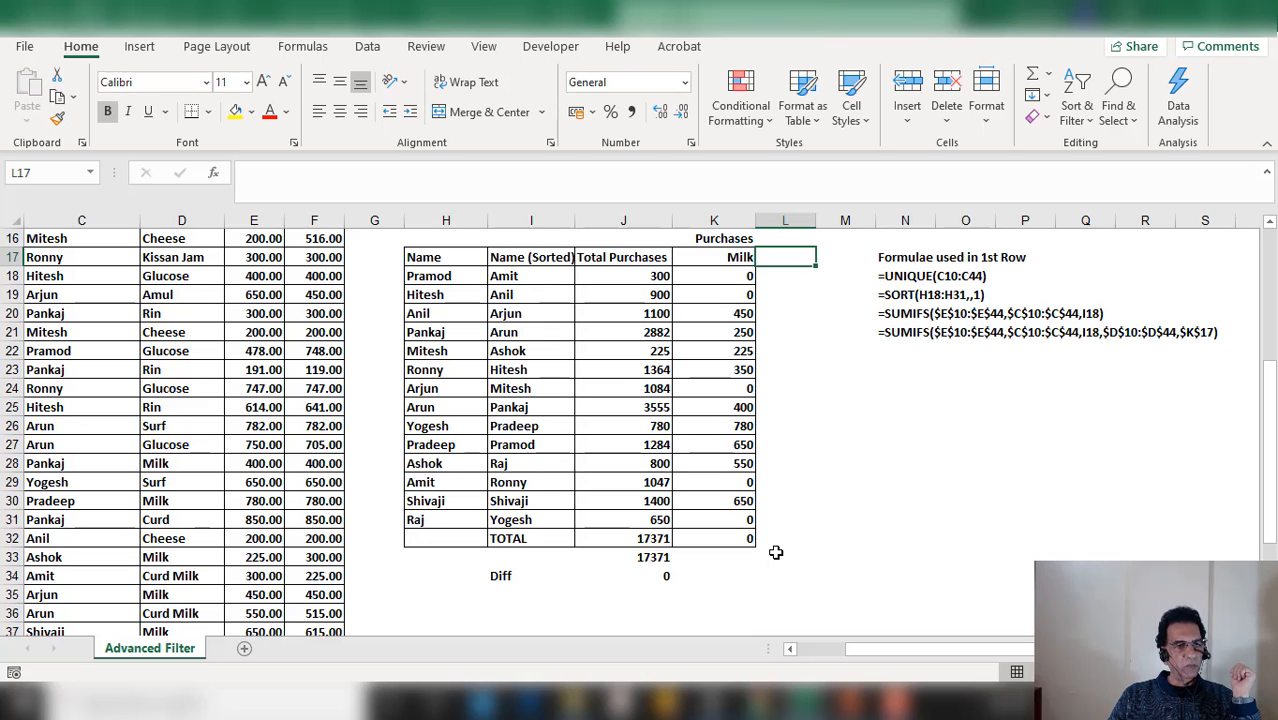
Enter a formula in H36 that links to the Name header in H17
{"action": "left_click", "coordinate": [440, 606]}
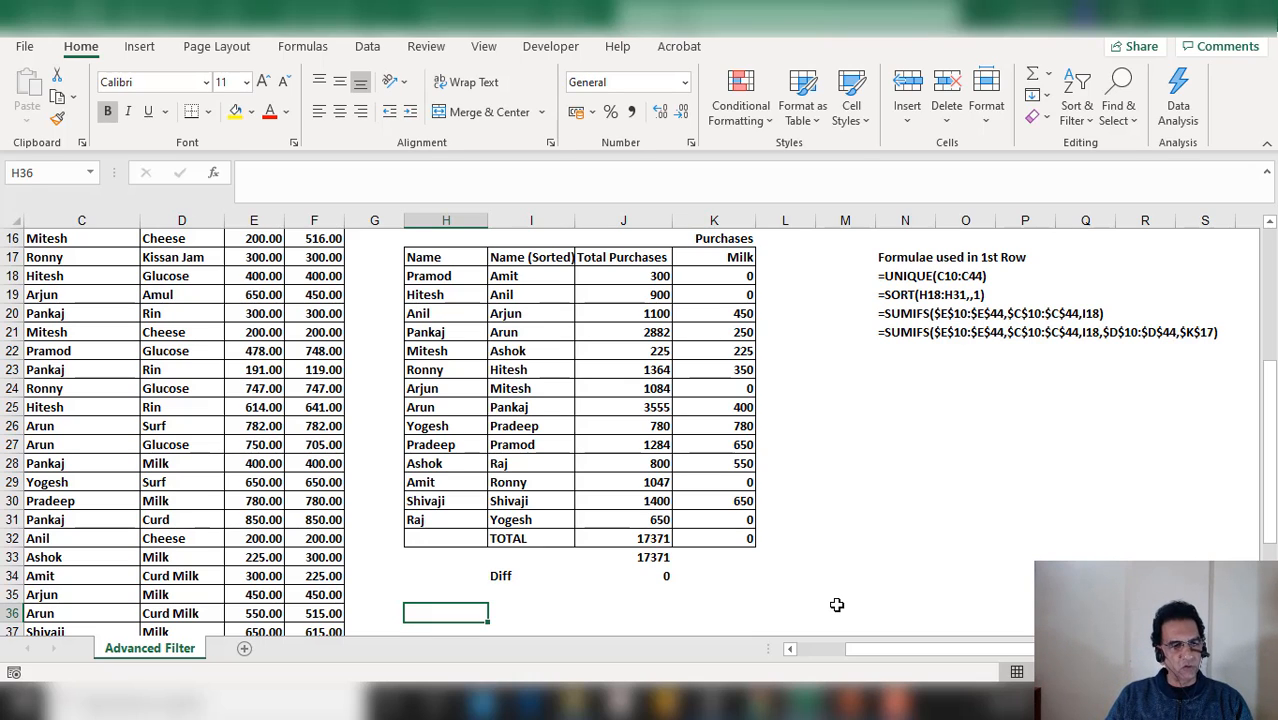
{"action": "type", "text": "+"}
{"action": "key", "text": "Up"}
{"action": "key", "text": "Up"}
{"action": "key", "text": "Up"}
{"action": "key", "text": "Up"}
{"action": "key", "text": "Up"}
{"action": "key", "text": "Up"}
{"action": "key", "text": "Up"}
{"action": "key", "text": "Up"}
{"action": "key", "text": "Up"}
{"action": "key", "text": "Up"}
{"action": "key", "text": "Up"}
{"action": "key", "text": "Up"}
{"action": "key", "text": "Up"}
{"action": "key", "text": "Up"}
{"action": "key", "text": "Up"}
{"action": "key", "text": "Up"}
{"action": "key", "text": "Up"}
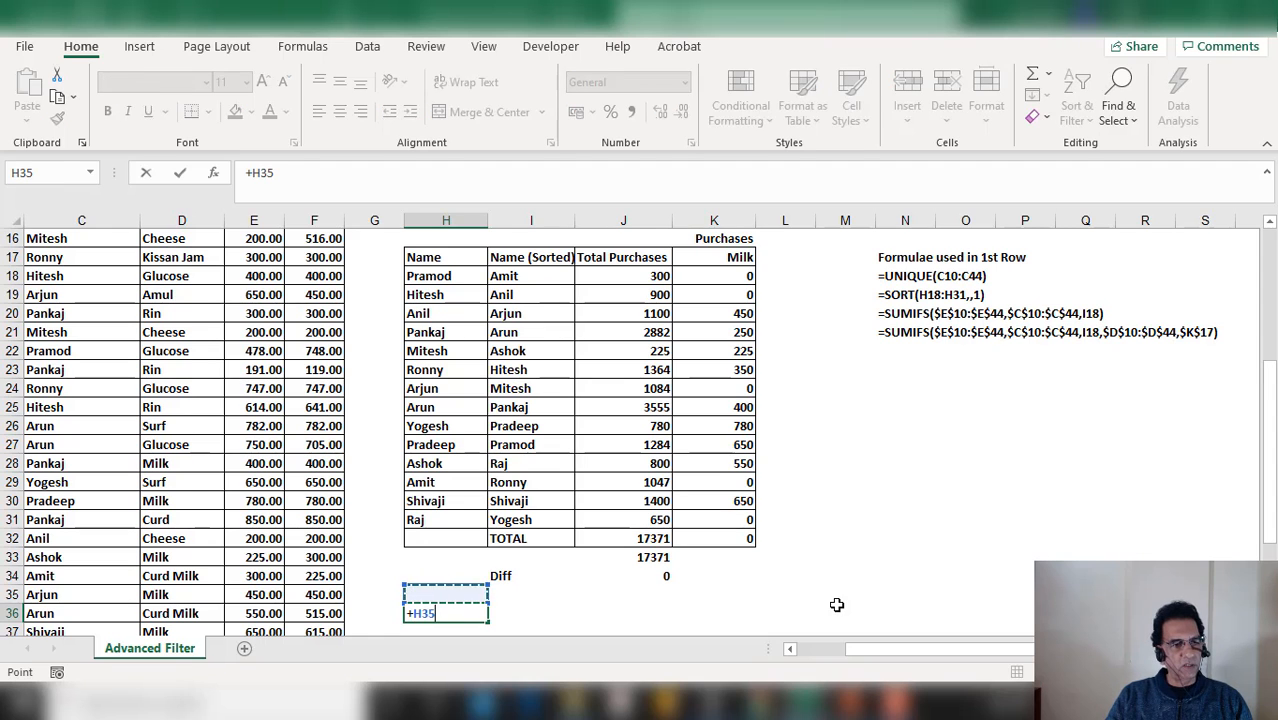
{"action": "key", "text": "Up"}
{"action": "key", "text": "Up"}
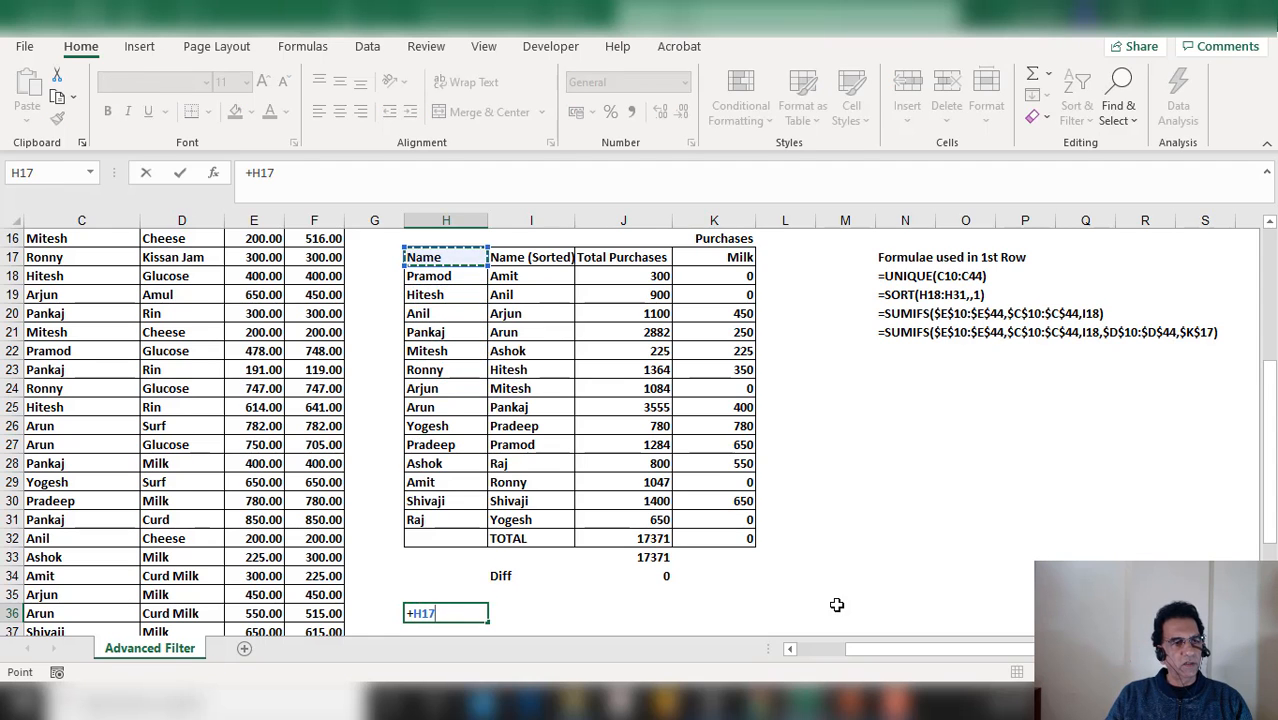
{"action": "key", "text": "Return"}
Fill the header link from H36 across to K36 to copy all four summary headers
{"action": "scroll", "coordinate": [516, 631], "scroll_direction": "up", "scroll_amount": 1}
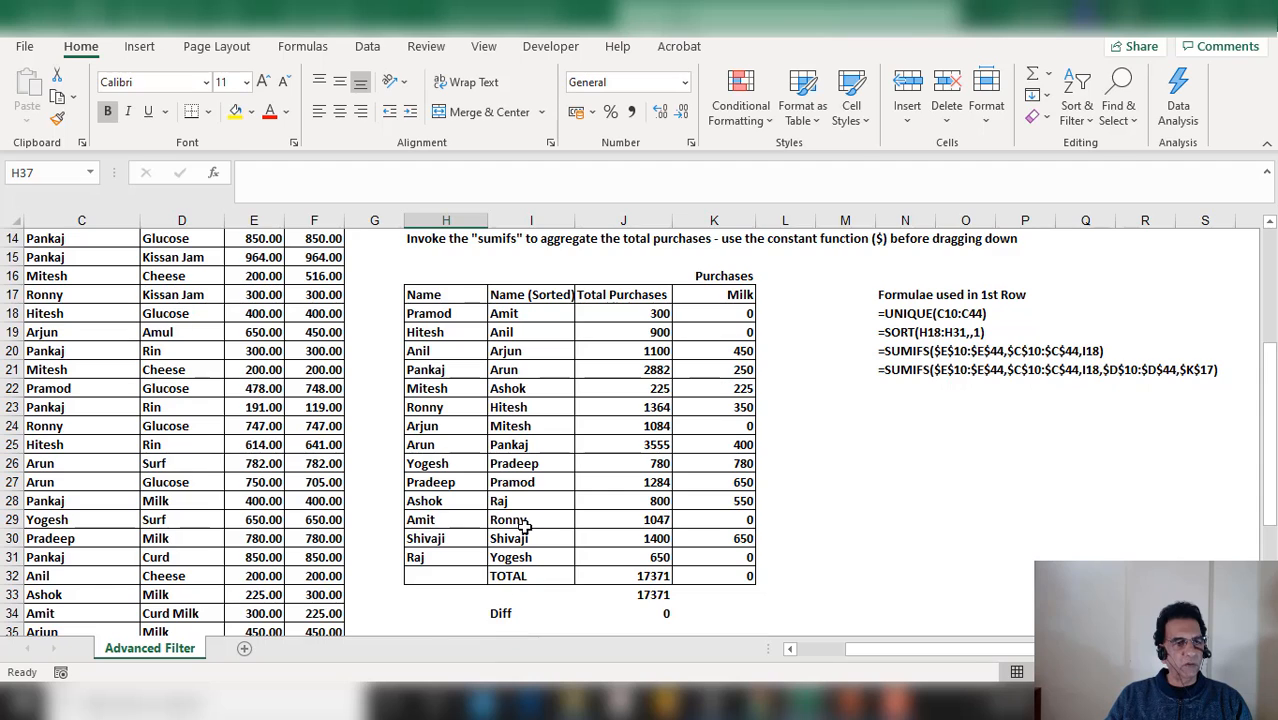
{"action": "scroll", "coordinate": [518, 540], "scroll_direction": "down", "scroll_amount": 1}
{"action": "left_click", "coordinate": [468, 595]}
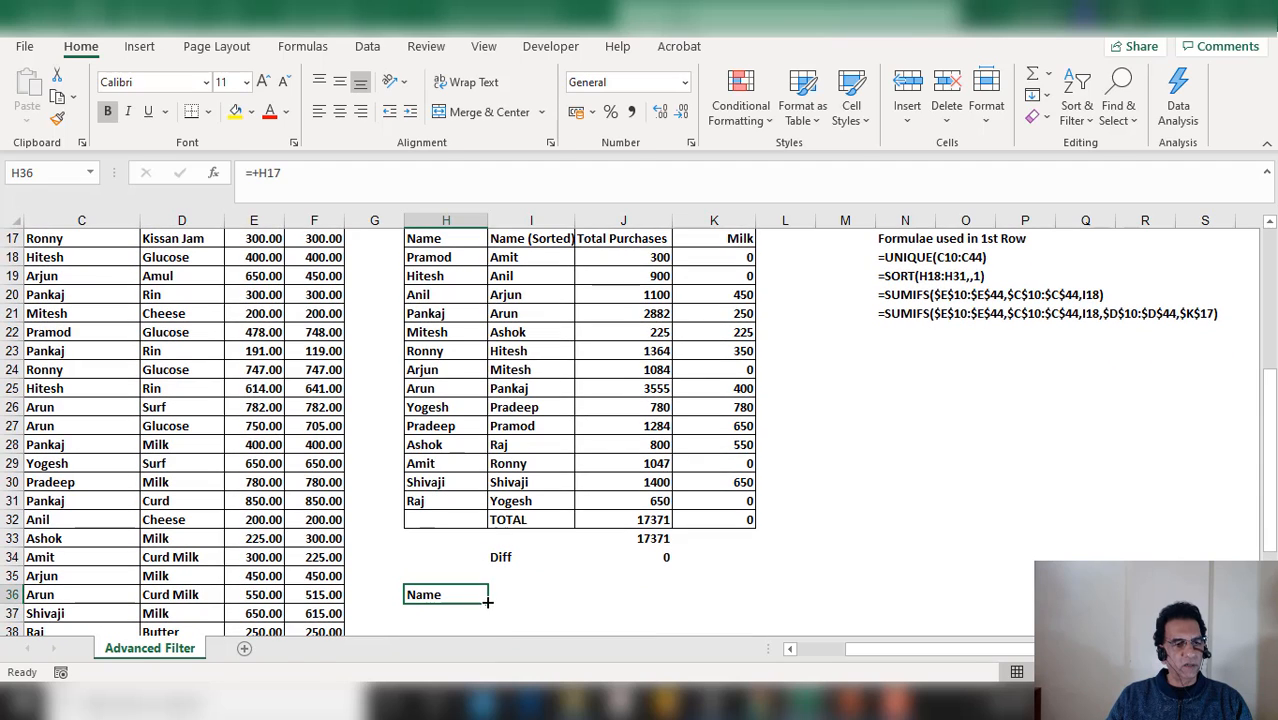
{"action": "left_click_drag", "start_coordinate": [487, 601], "coordinate": [731, 595]}
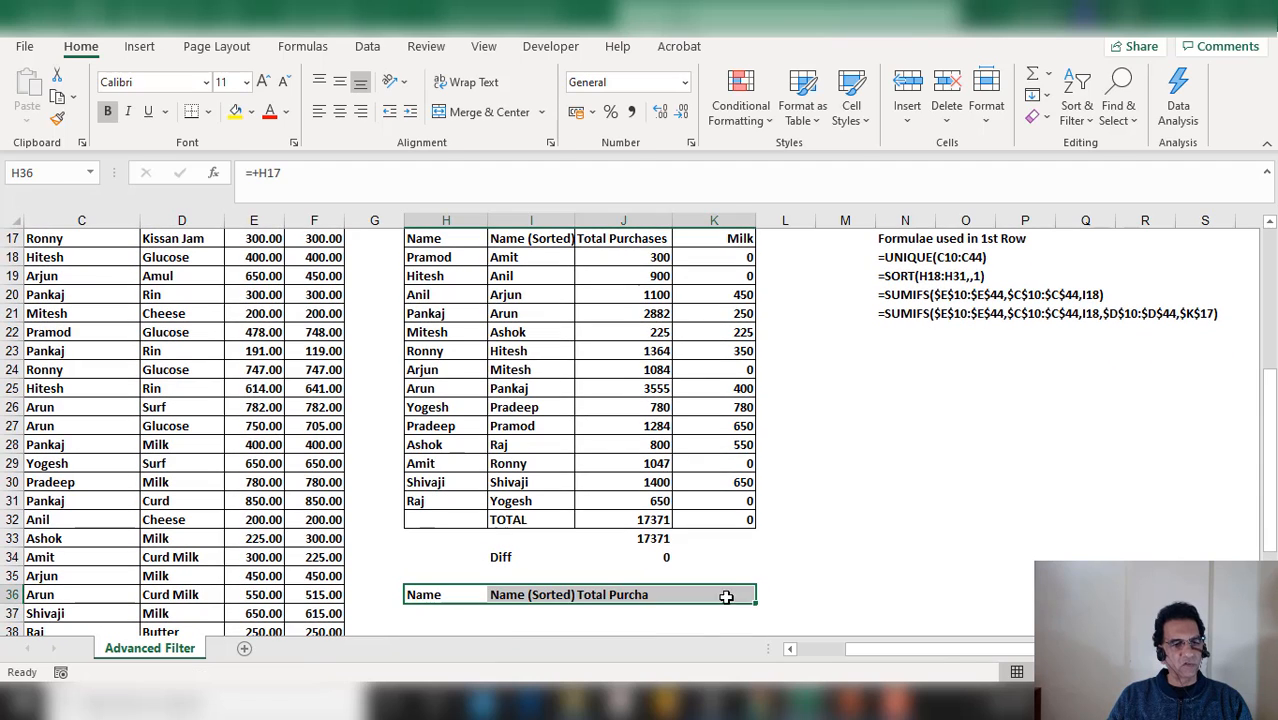
{"action": "left_click", "coordinate": [438, 625]}
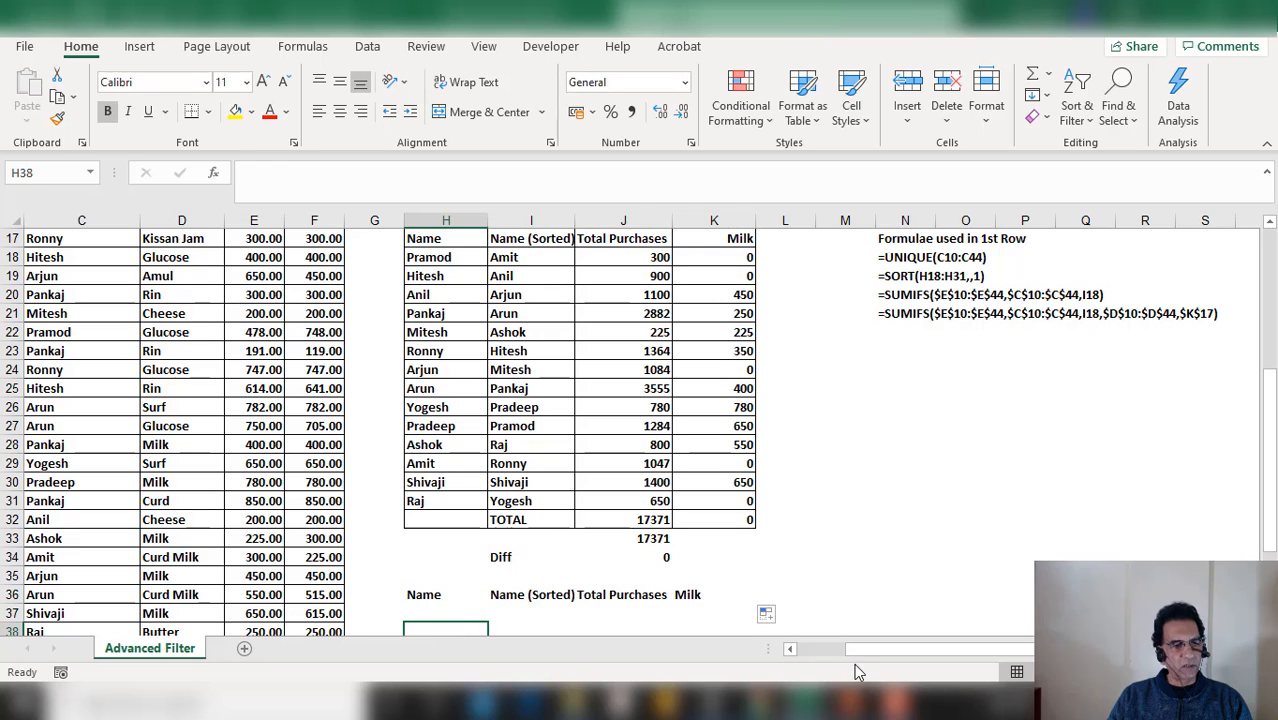
Enter =UNIQUE(C10:C44) in H37 to list each customer name once, picking the range in the function arguments
{"action": "key", "text": "Up"}
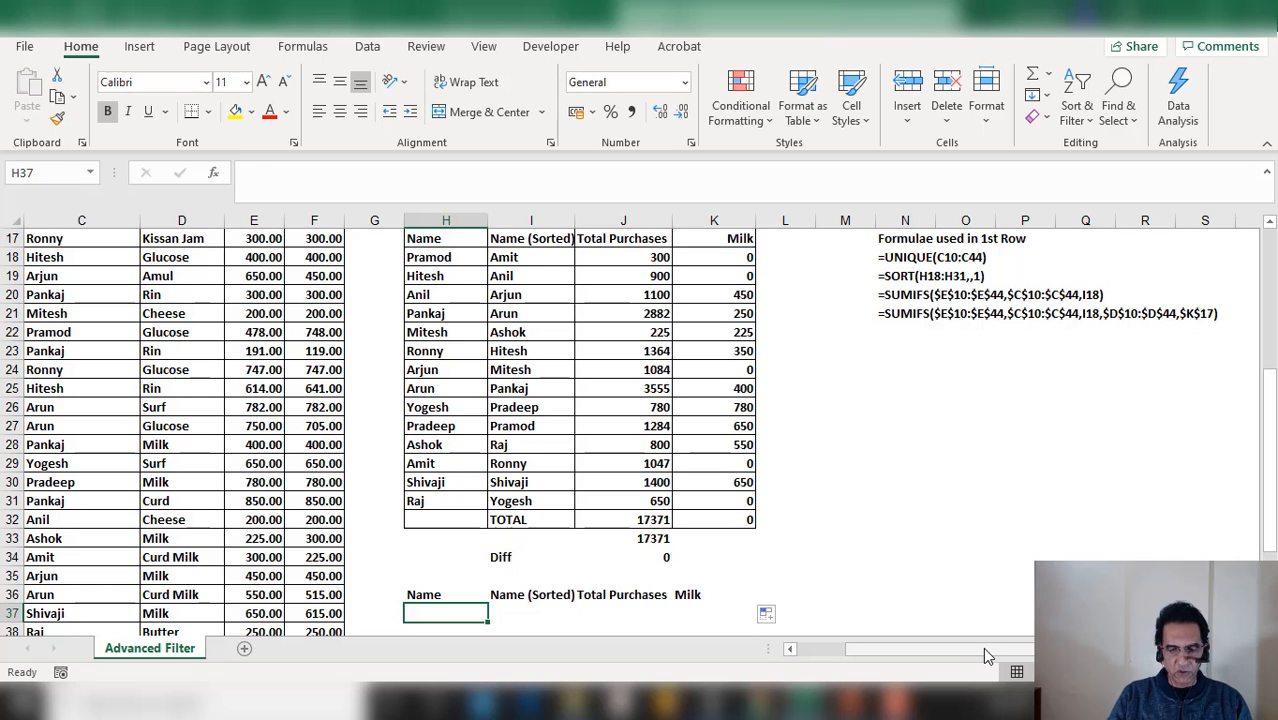
{"action": "type", "text": "=unique"}
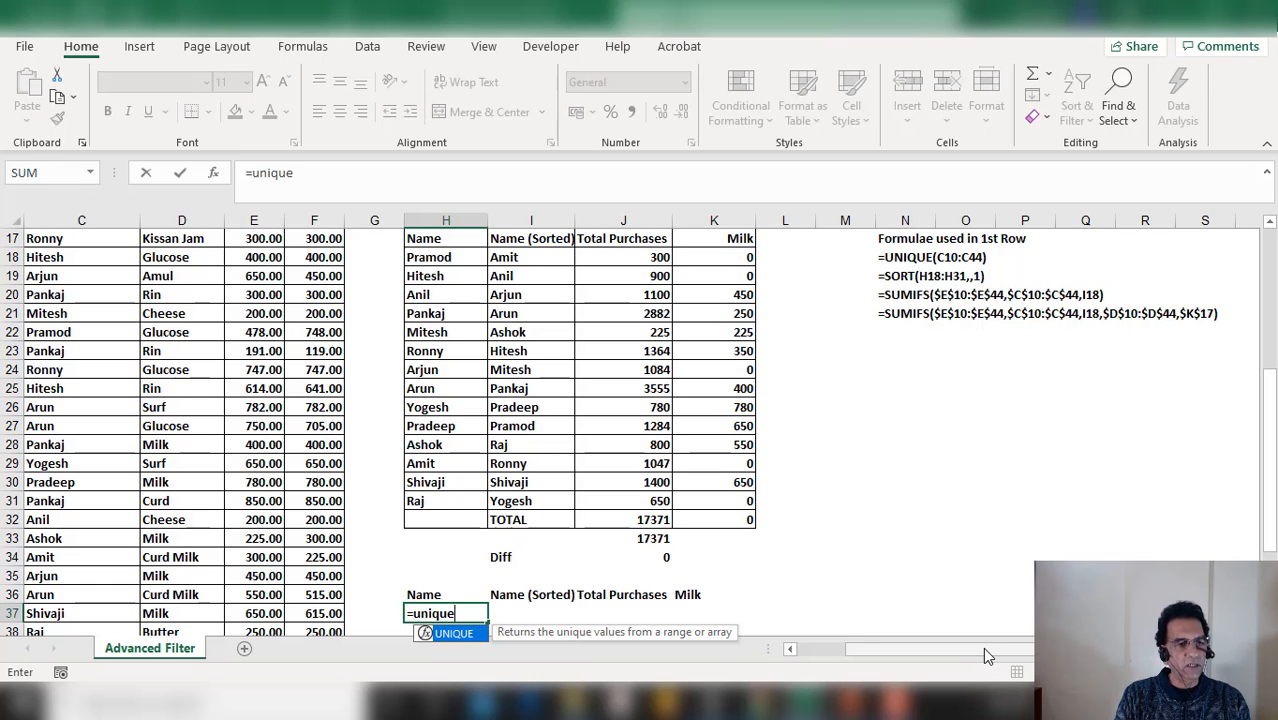
{"action": "type", "text": "("}
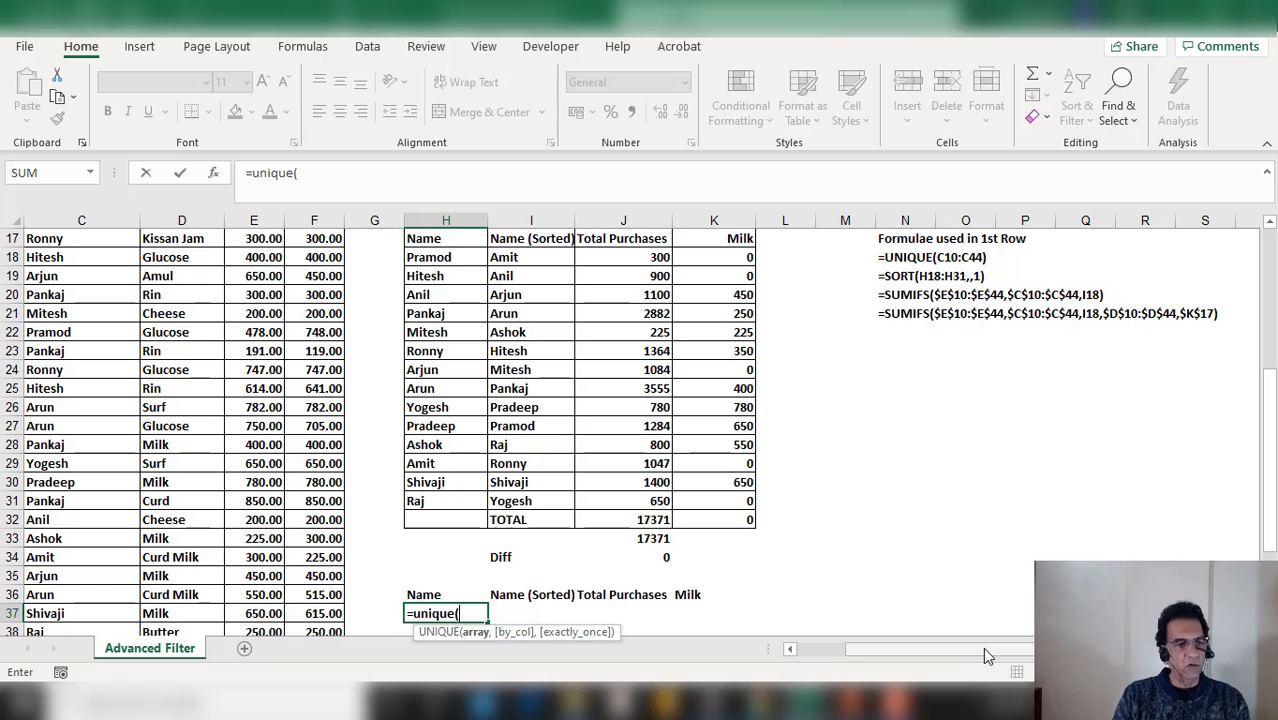
{"action": "left_click", "coordinate": [222, 176]}
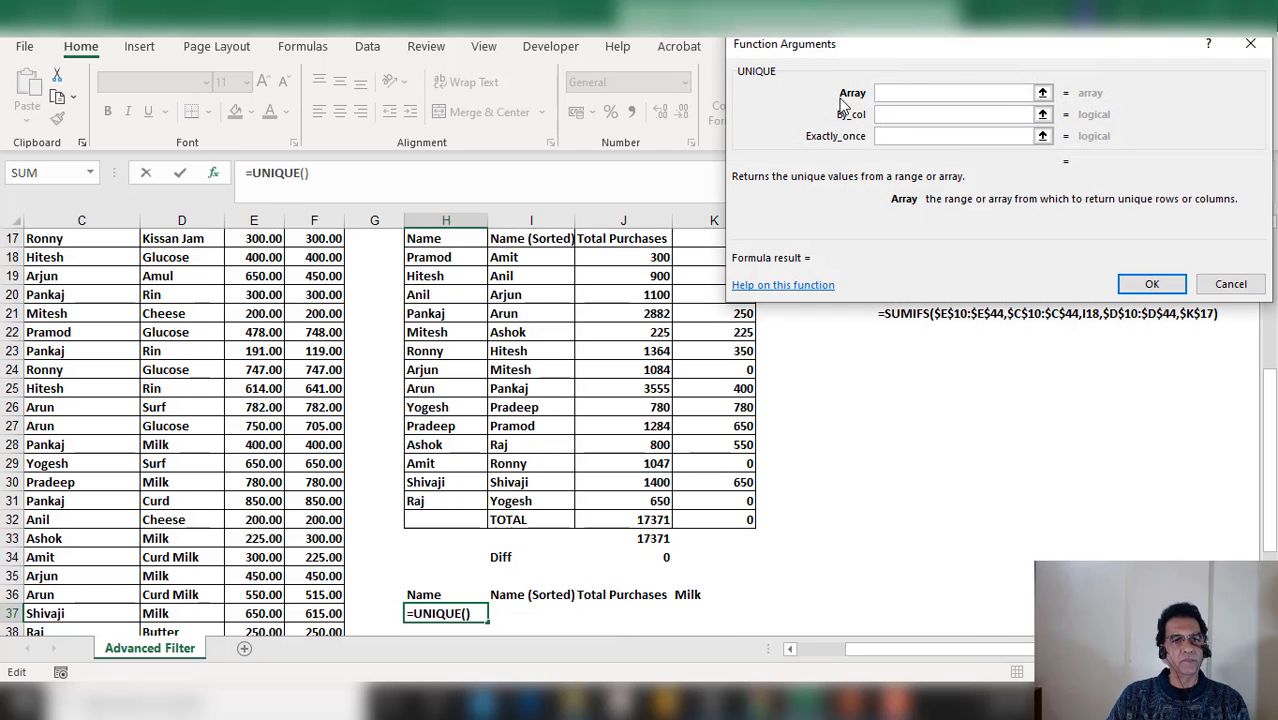
{"action": "left_click_drag", "start_coordinate": [951, 57], "coordinate": [764, 32]}
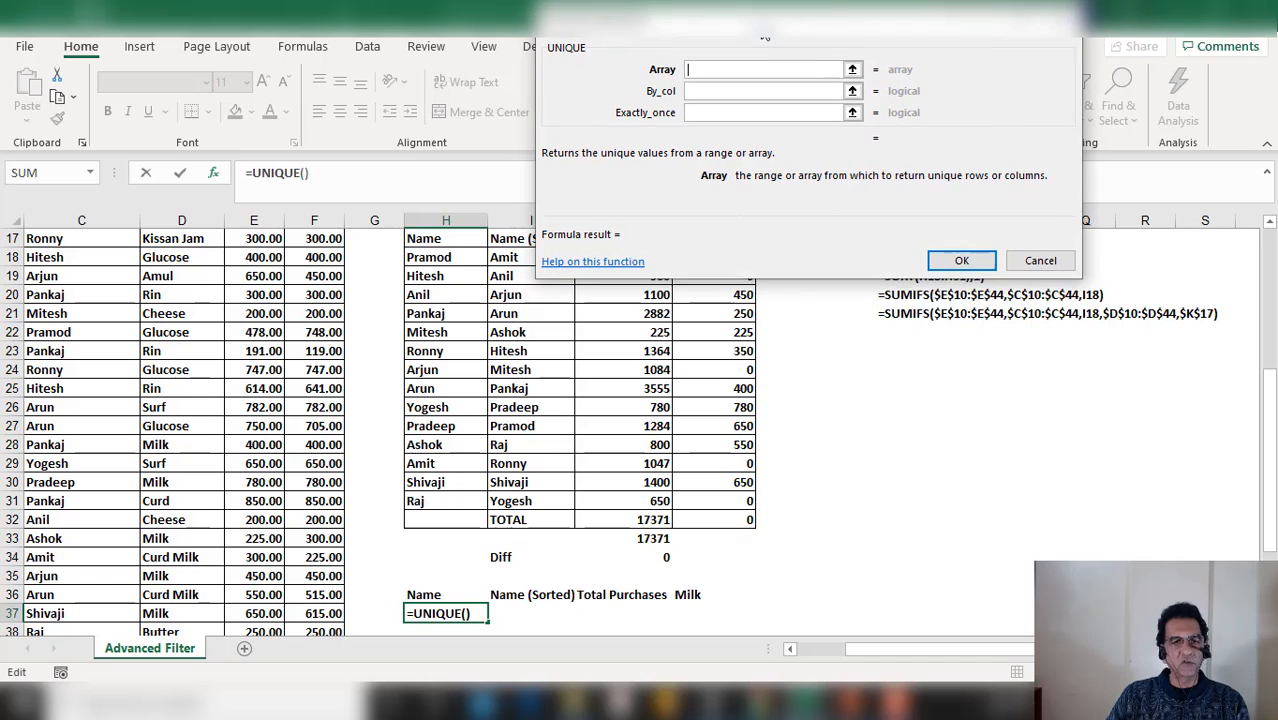
{"action": "left_click_drag", "start_coordinate": [857, 24], "coordinate": [627, 20]}
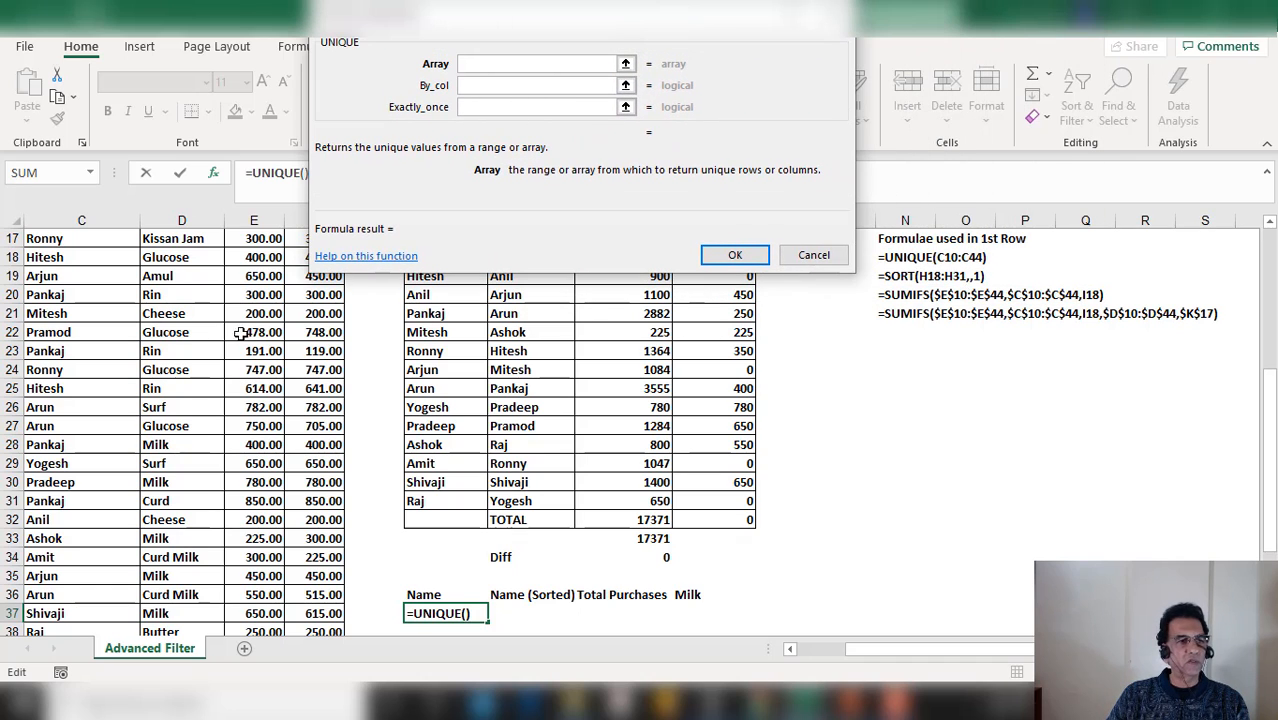
{"action": "scroll", "coordinate": [74, 293], "scroll_direction": "up", "scroll_amount": 4}
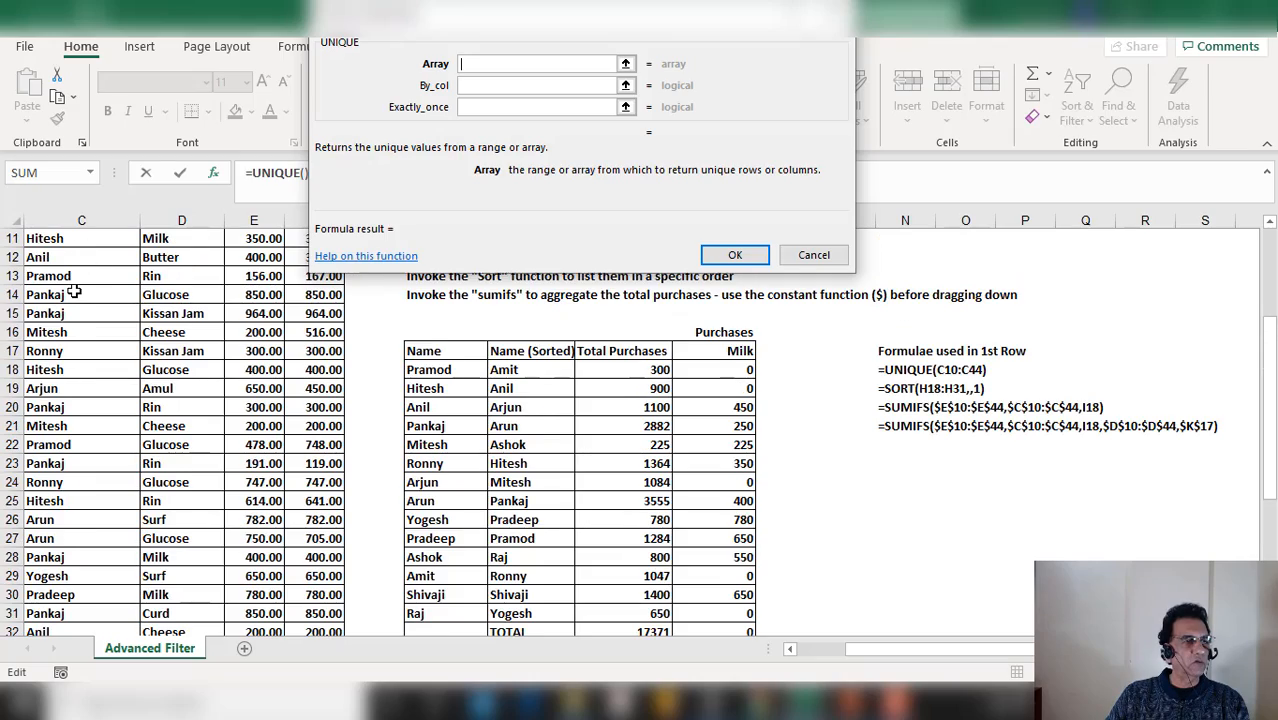
{"action": "left_click_drag", "start_coordinate": [60, 337], "coordinate": [171, 609]}
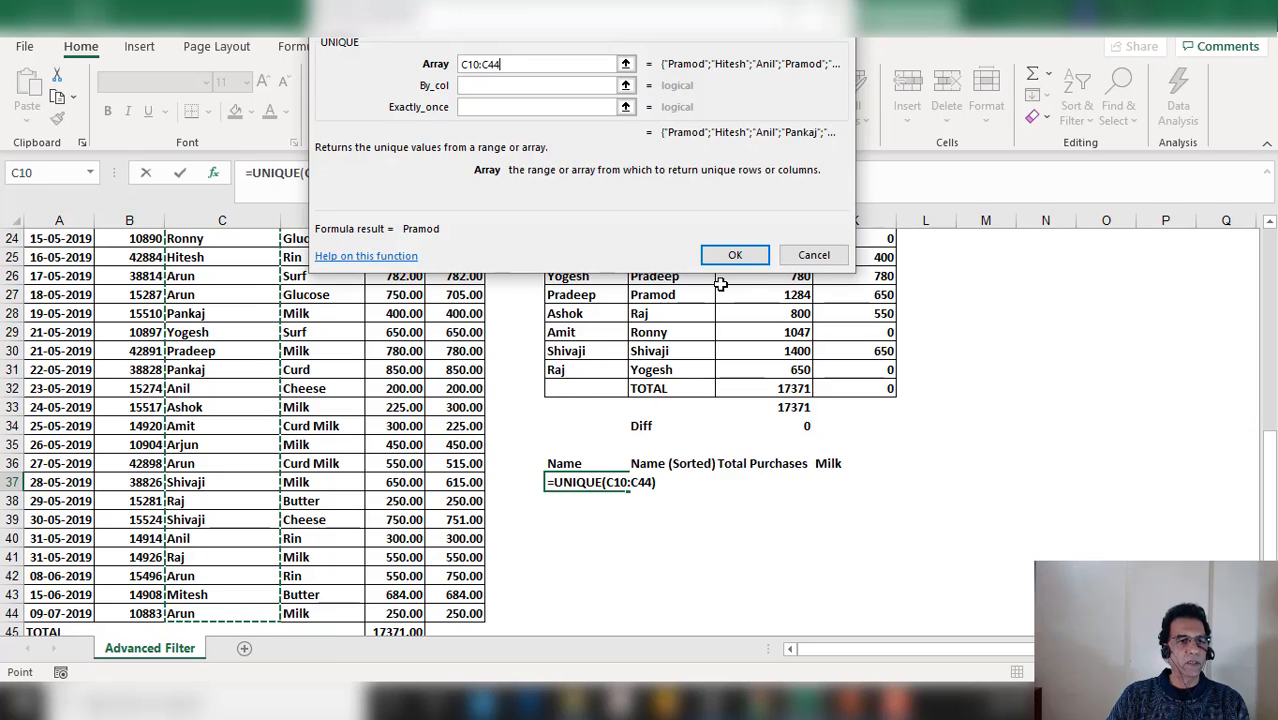
{"action": "left_click", "coordinate": [735, 255]}
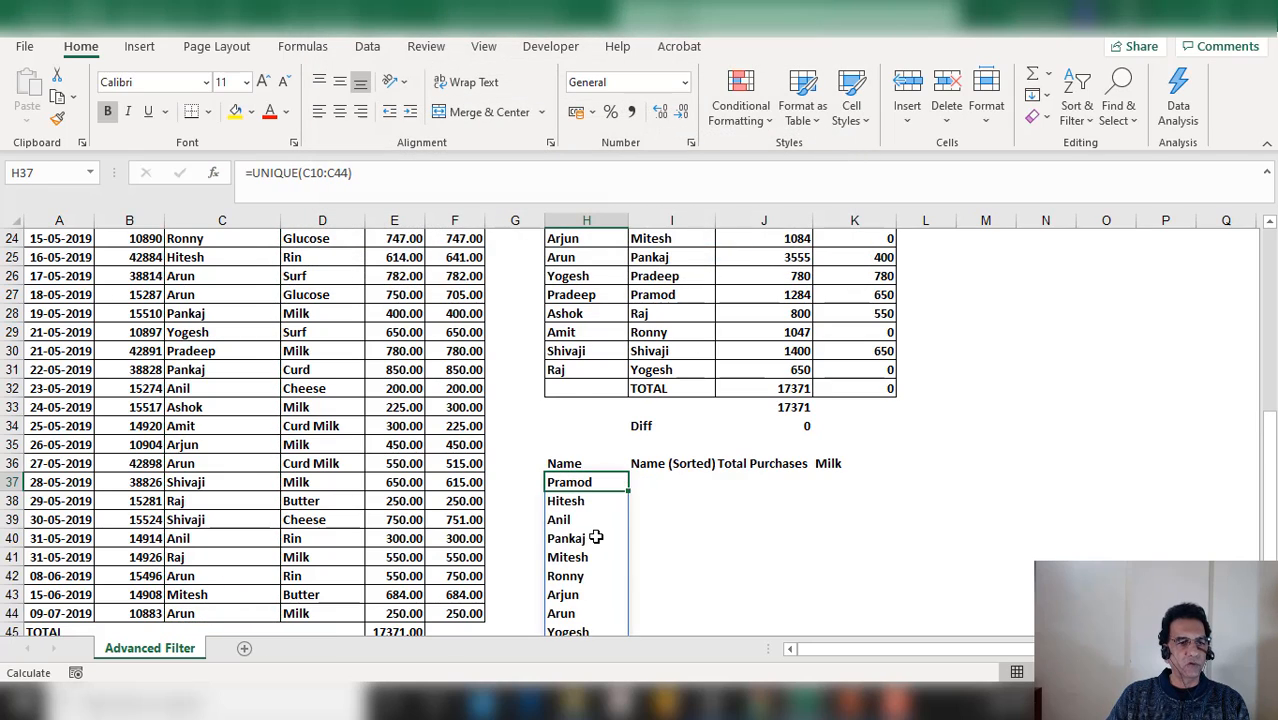
Label G36 as Sl and enter 1 in G37 as the first serial number
{"action": "scroll", "coordinate": [596, 538], "scroll_direction": "down", "scroll_amount": 3}
{"action": "scroll", "coordinate": [570, 545], "scroll_direction": "up", "scroll_amount": 2}
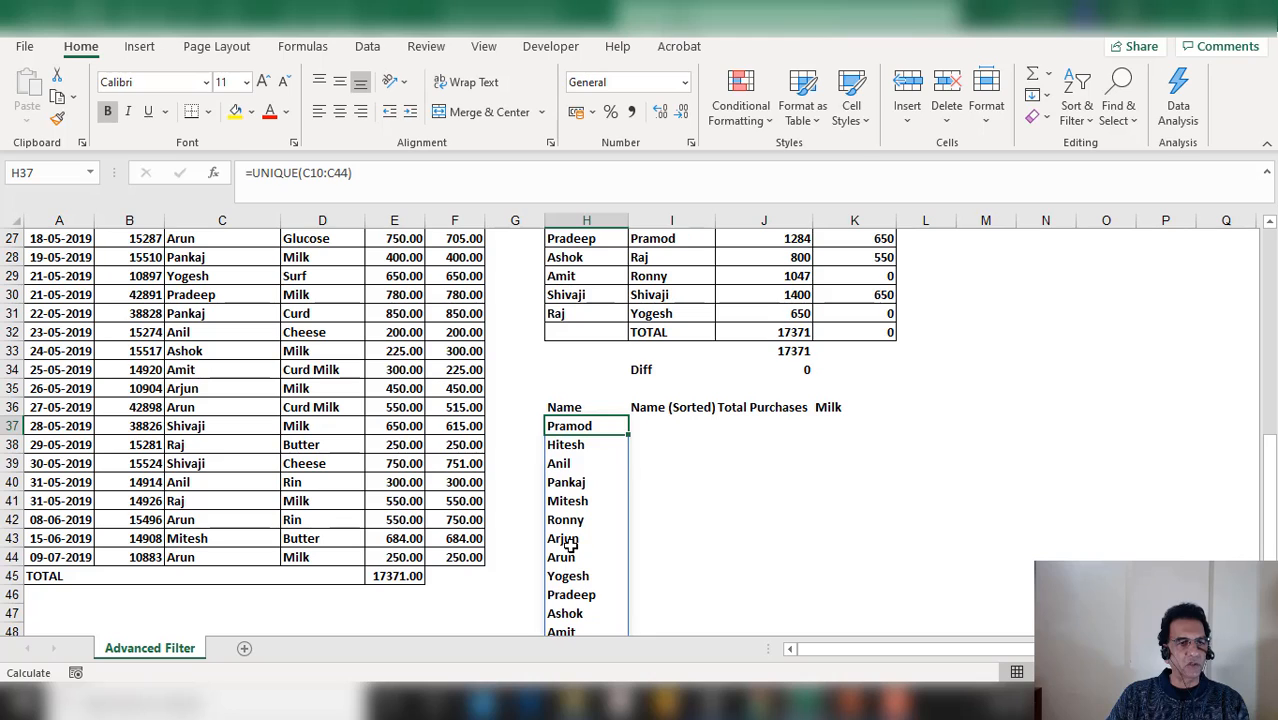
{"action": "left_click", "coordinate": [522, 425]}
{"action": "left_click", "coordinate": [522, 405]}
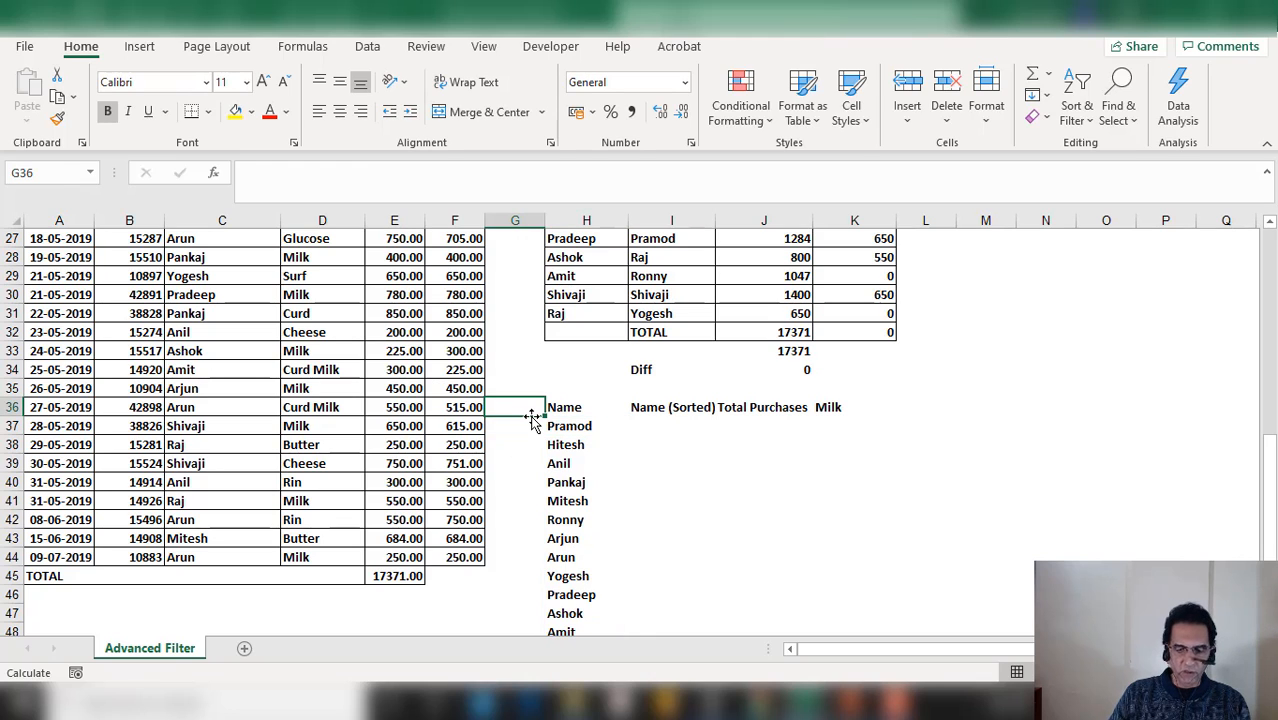
{"action": "type", "text": "Sl"}
{"action": "key", "text": "Return"}
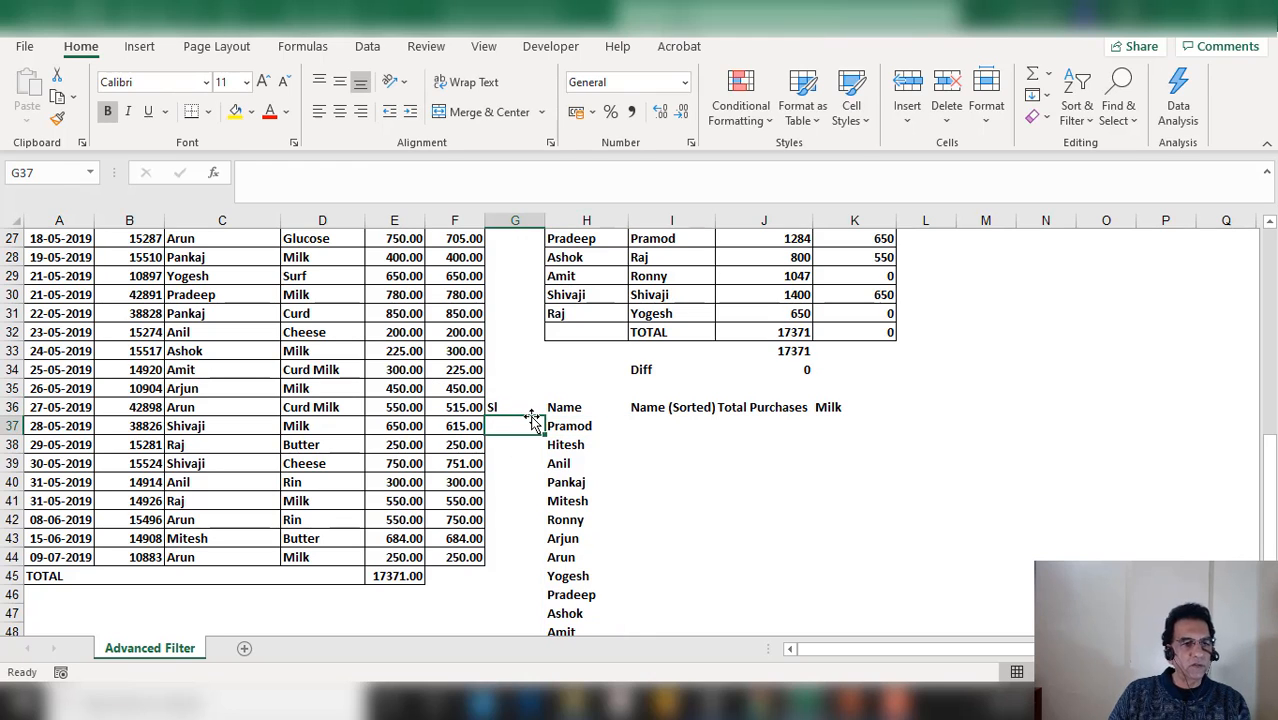
{"action": "type", "text": "12"}
{"action": "key", "text": "Return"}
{"action": "key", "text": "Up"}
{"action": "type", "text": "1"}
{"action": "key", "text": "Return"}
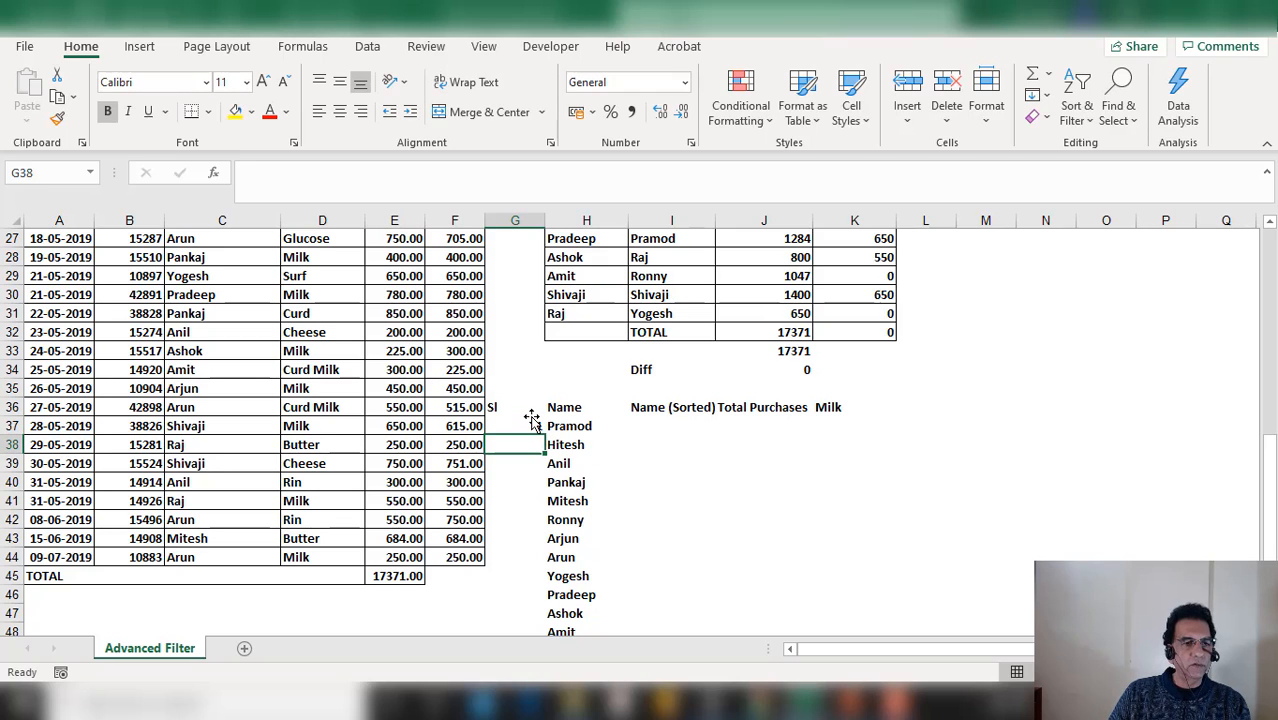
Enter =+G37+1 in G38 and fill it down to G50 to number the names 1 to 14
{"action": "type", "text": "+"}
{"action": "left_click", "coordinate": [531, 424]}
{"action": "type", "text": "+1"}
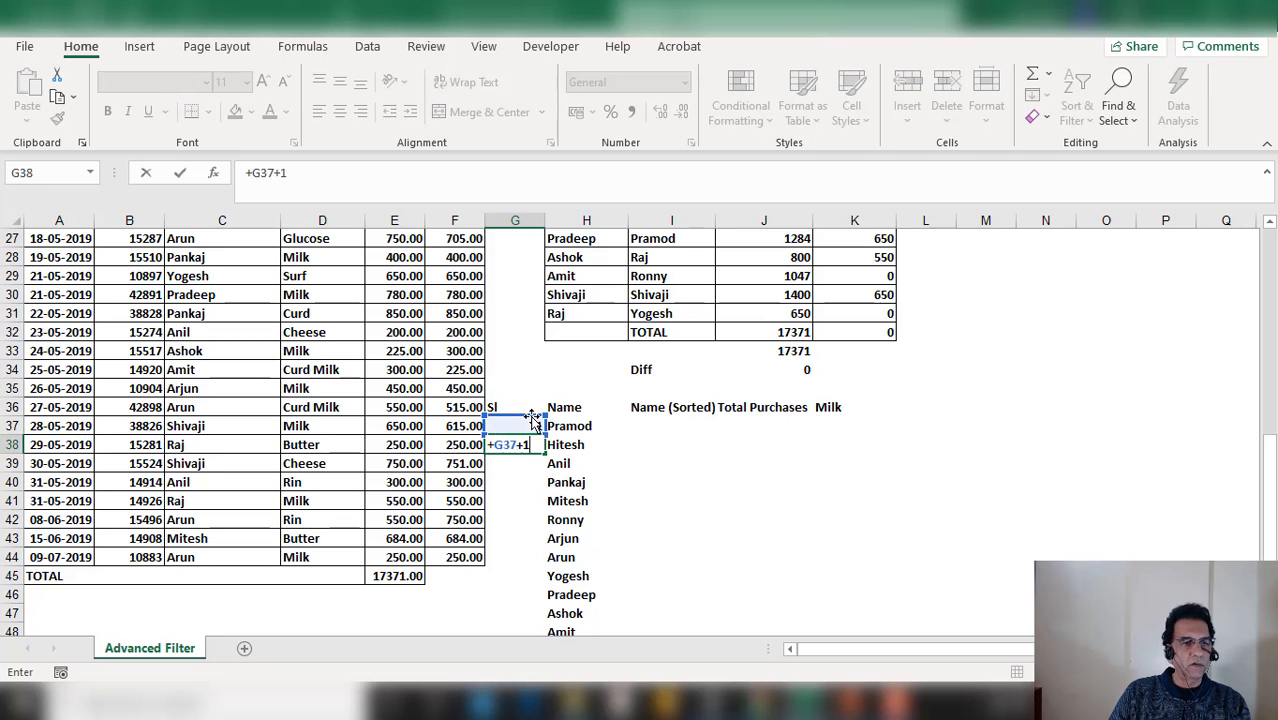
{"action": "key", "text": "Return"}
{"action": "key", "text": "Up"}
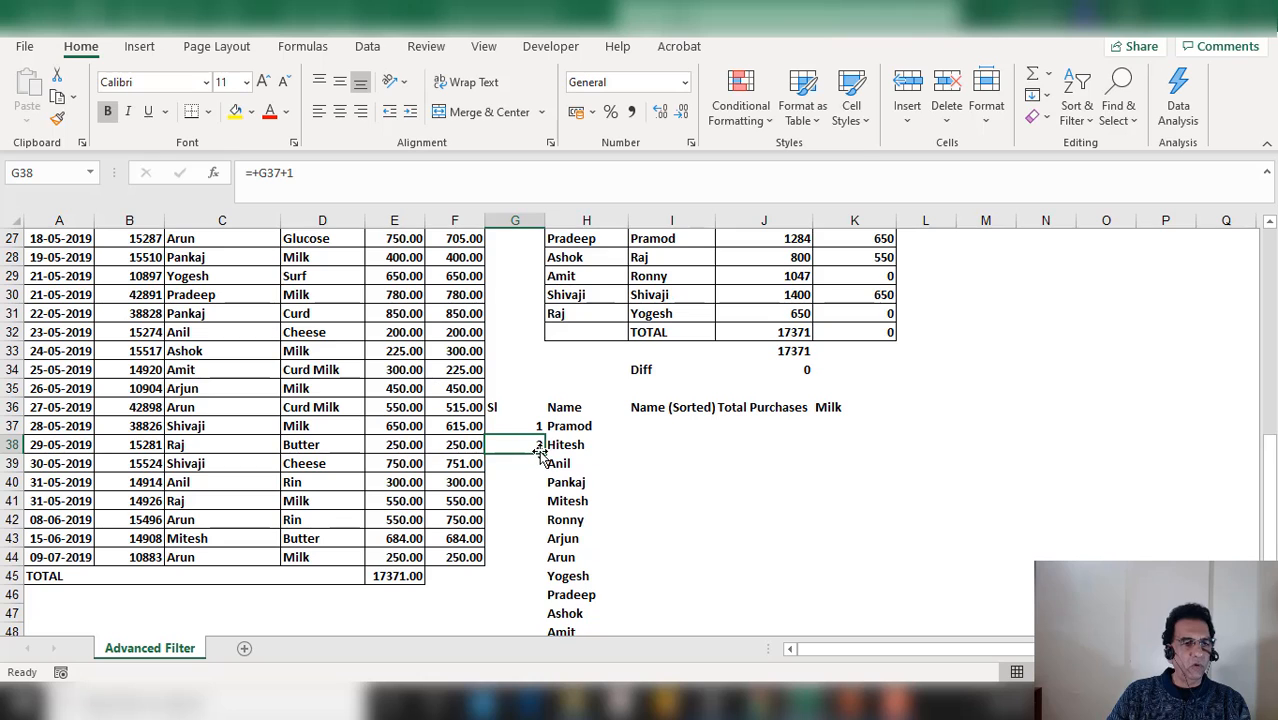
{"action": "left_click_drag", "start_coordinate": [541, 454], "coordinate": [531, 600]}
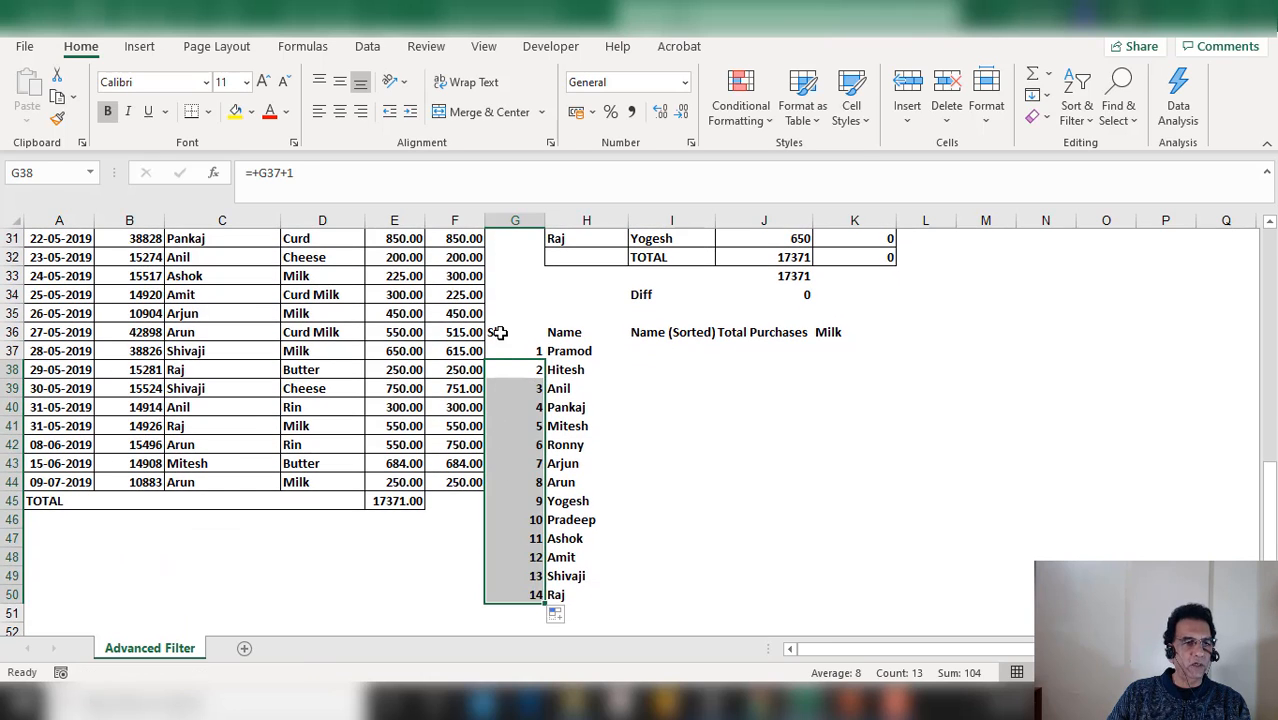
Center-align the serial number column from G36 to G50
{"action": "left_click_drag", "start_coordinate": [502, 332], "coordinate": [513, 593]}
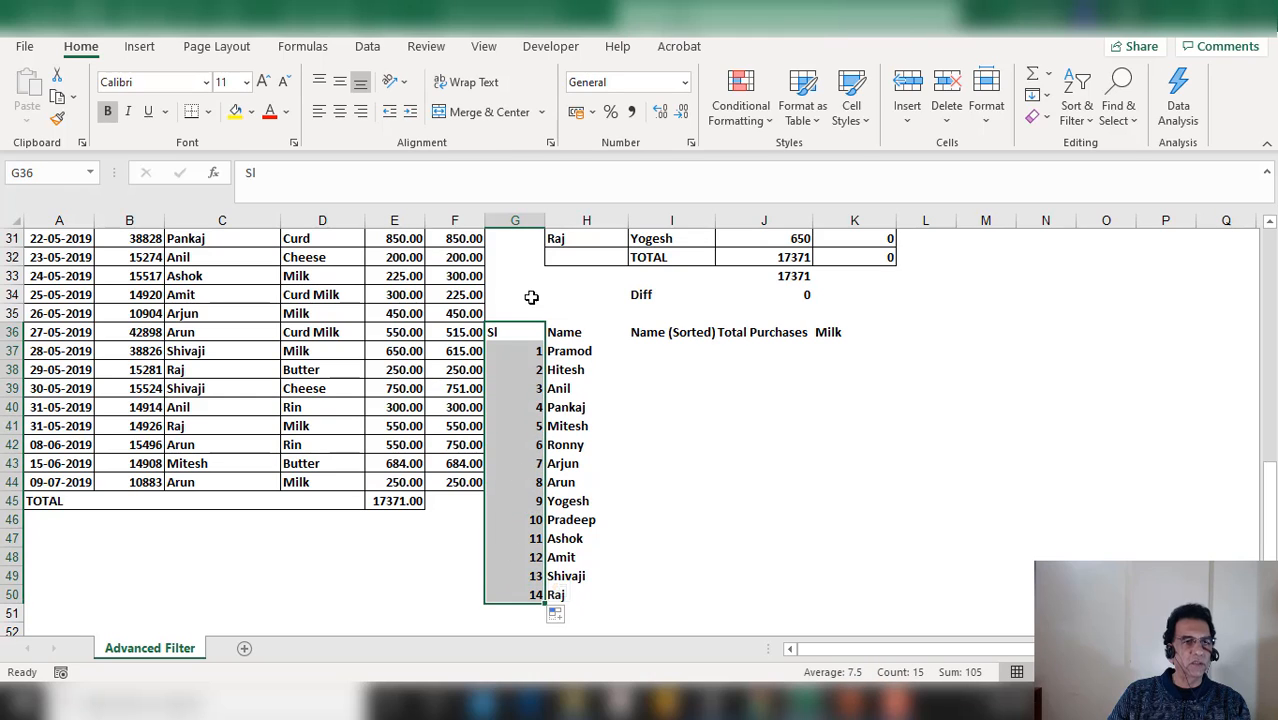
{"action": "left_click", "coordinate": [340, 111]}
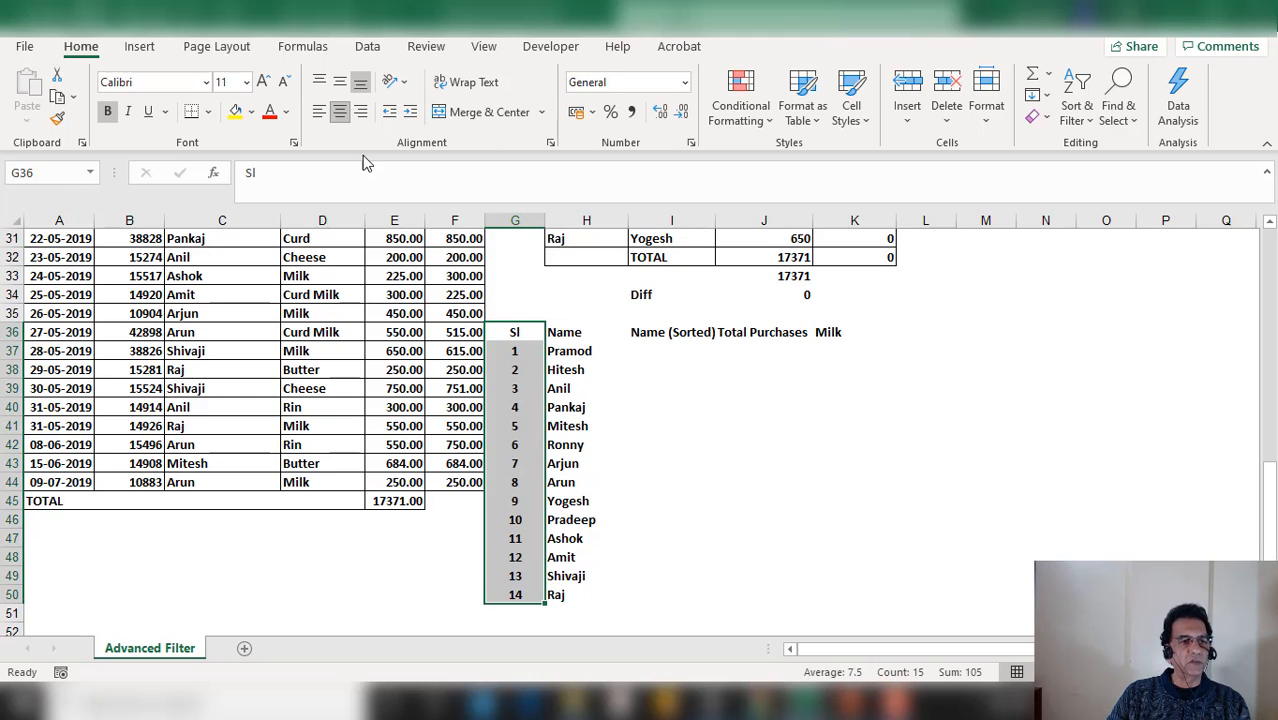
Enter =SORT(H37:H50,,1) in I37 to sort the unique names in ascending order
{"action": "left_click", "coordinate": [655, 515]}
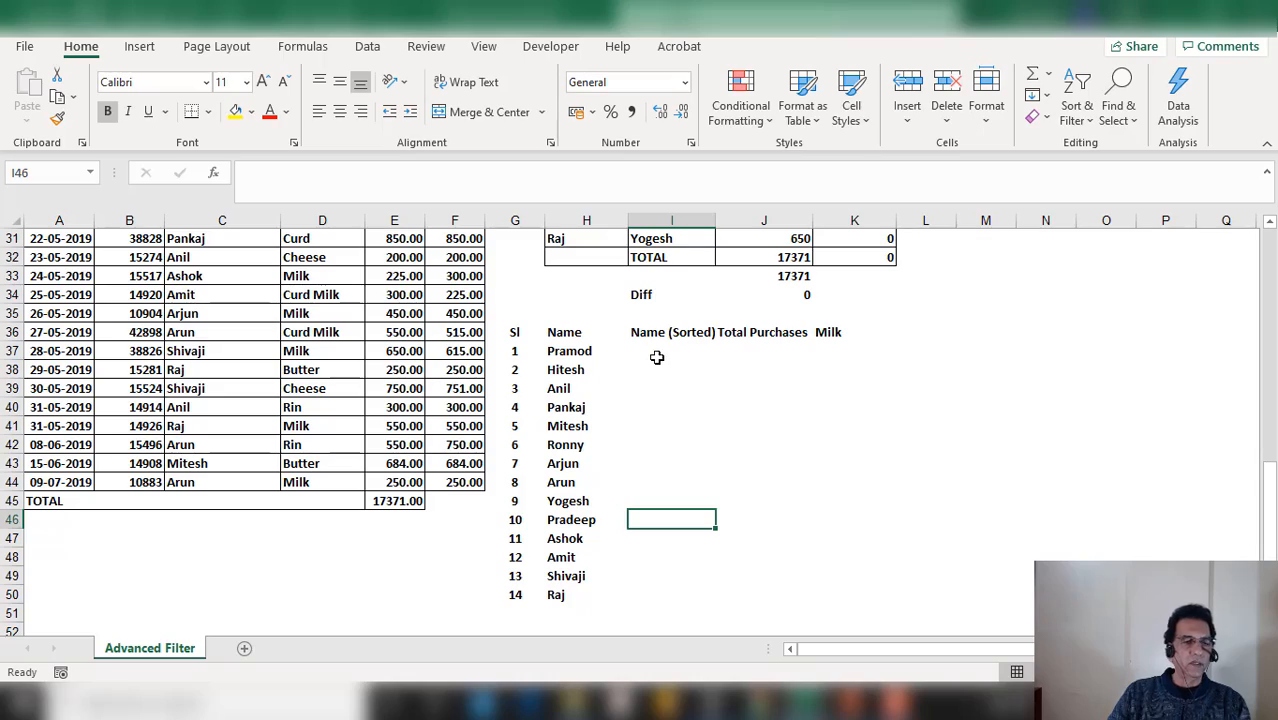
{"action": "key", "text": "Up"}
{"action": "key", "text": "Up"}
{"action": "key", "text": "Up"}
{"action": "key", "text": "Up"}
{"action": "key", "text": "Up"}
{"action": "key", "text": "Up"}
{"action": "key", "text": "Up"}
{"action": "key", "text": "Up"}
{"action": "key", "text": "Up"}
{"action": "scroll", "coordinate": [714, 408], "scroll_direction": "up", "scroll_amount": 5}
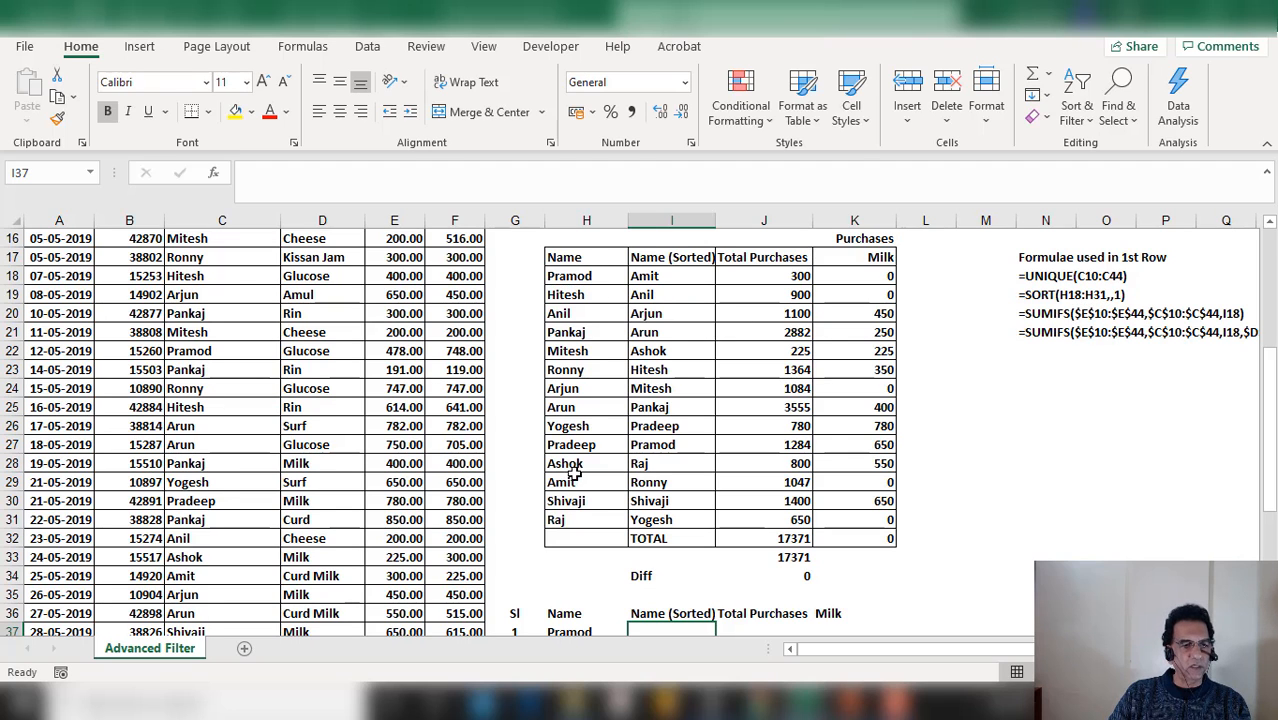
{"action": "scroll", "coordinate": [568, 475], "scroll_direction": "down", "scroll_amount": 3}
{"action": "scroll", "coordinate": [568, 487], "scroll_direction": "down", "scroll_amount": 1}
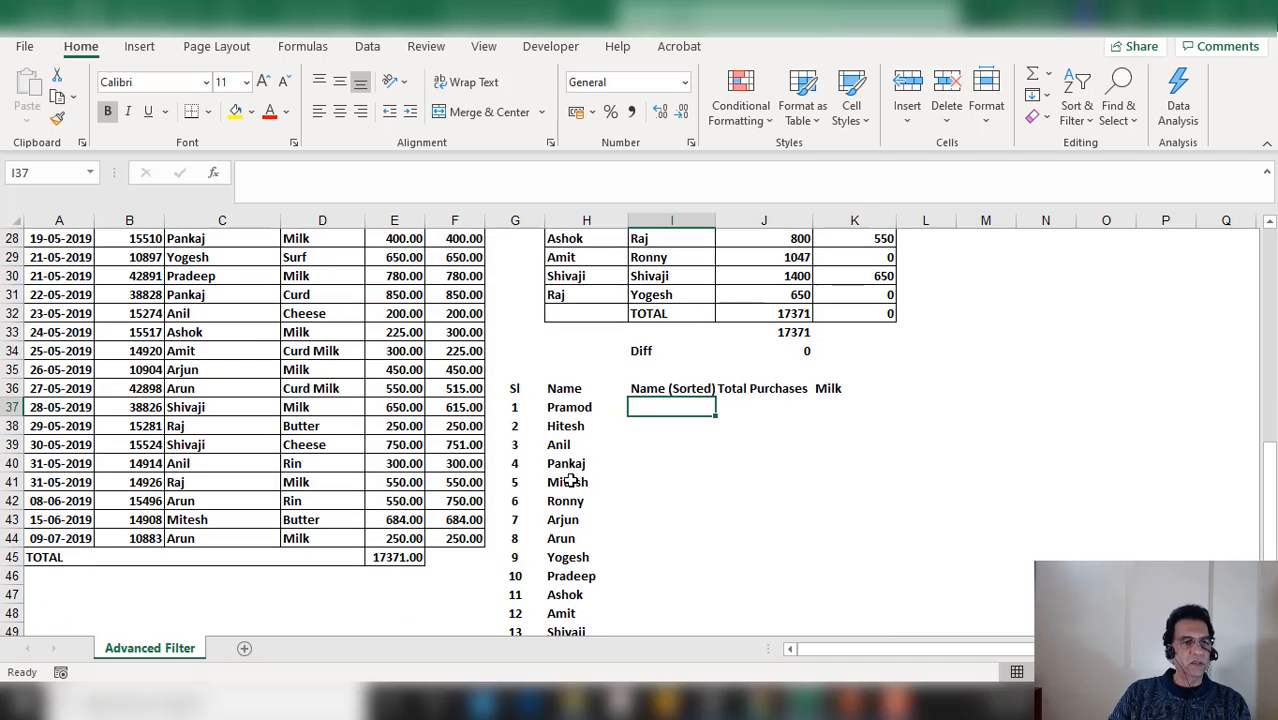
{"action": "type", "text": "="}
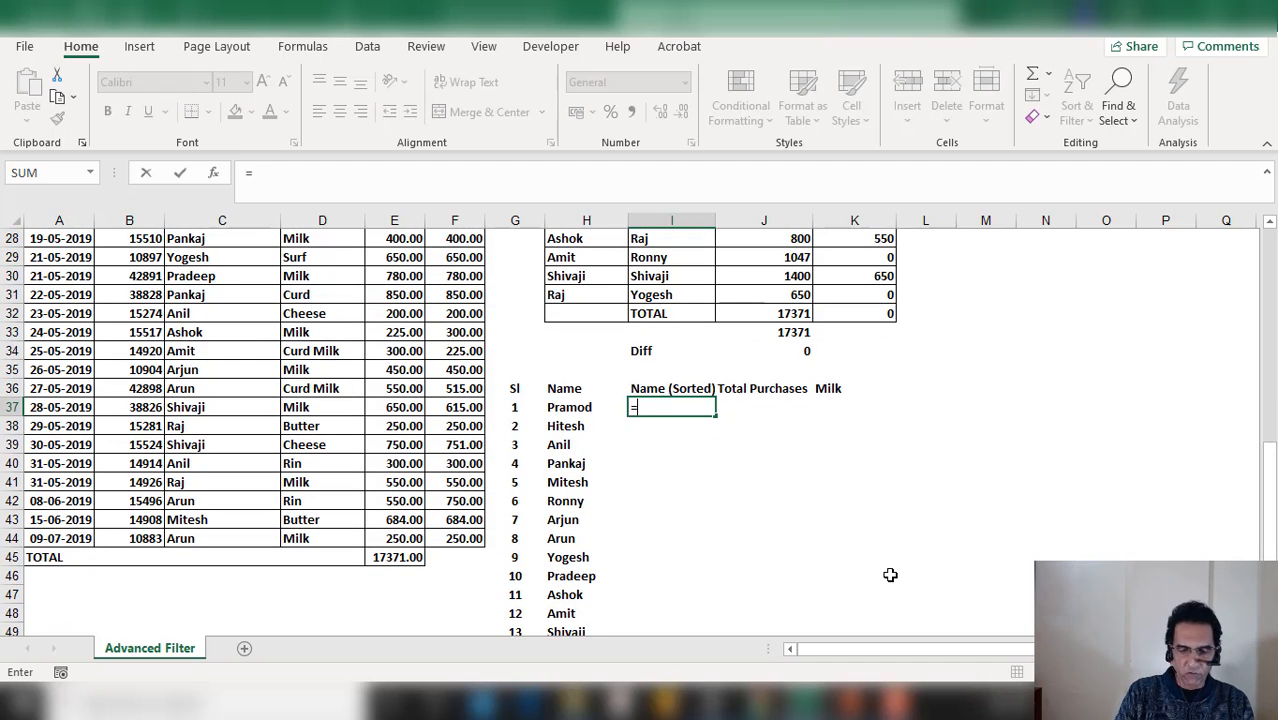
{"action": "type", "text": "sort("}
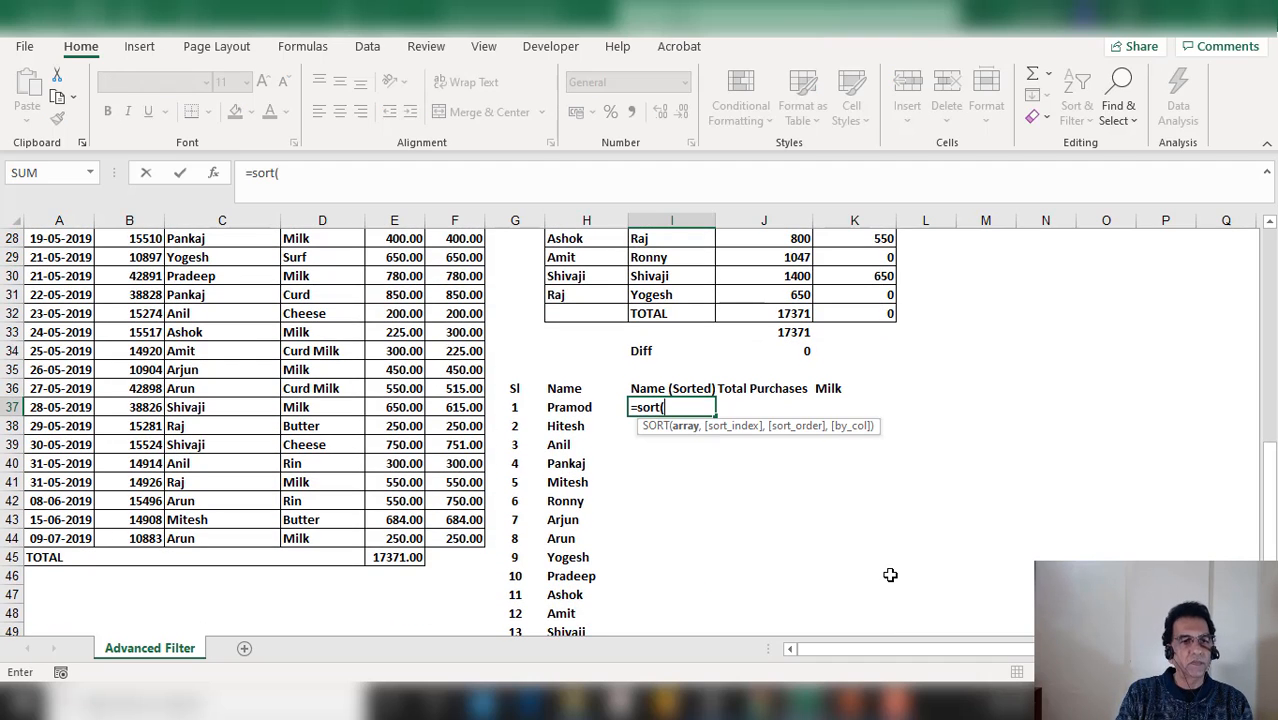
{"action": "left_click", "coordinate": [223, 175]}
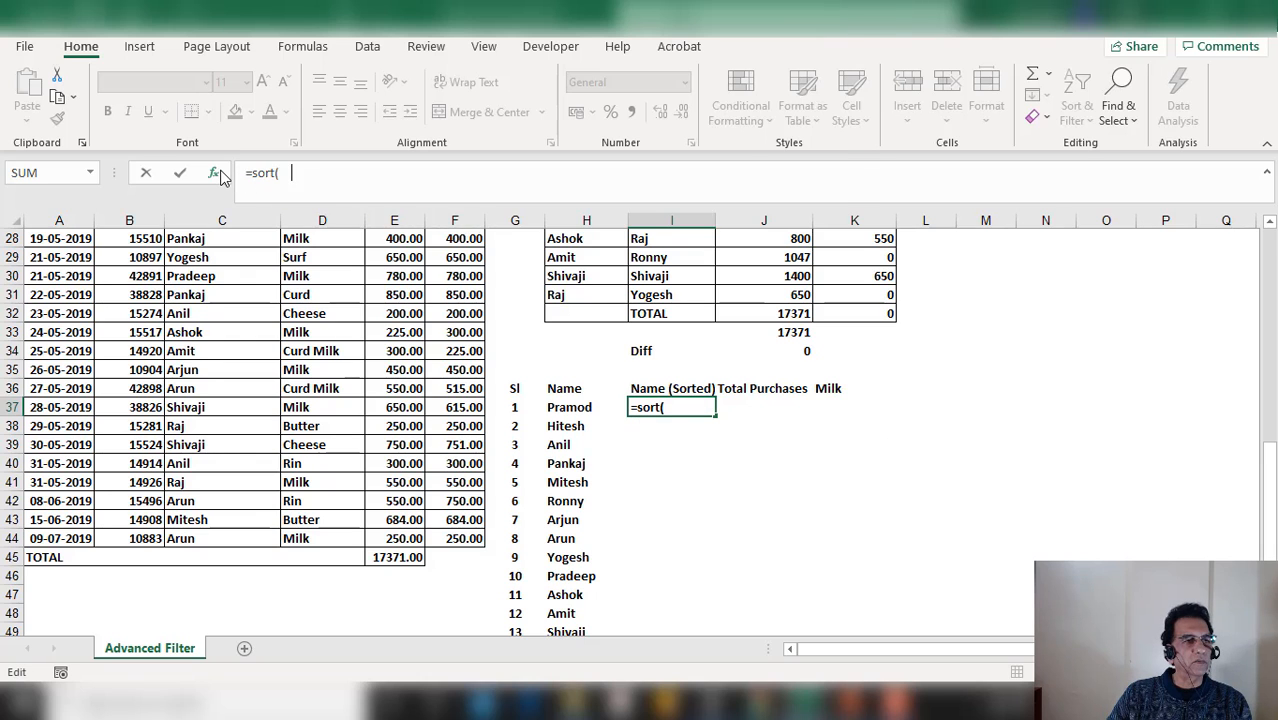
{"action": "left_click_drag", "start_coordinate": [463, 48], "coordinate": [969, 118]}
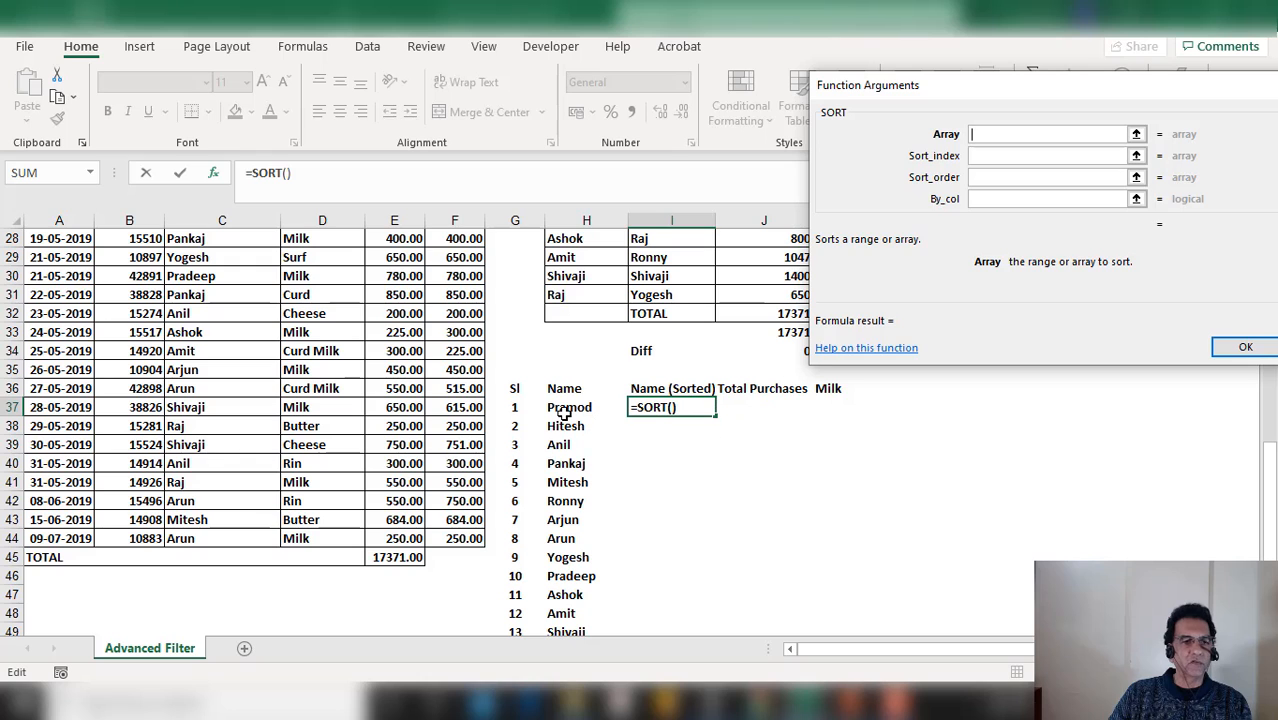
{"action": "left_click_drag", "start_coordinate": [565, 408], "coordinate": [557, 594]}
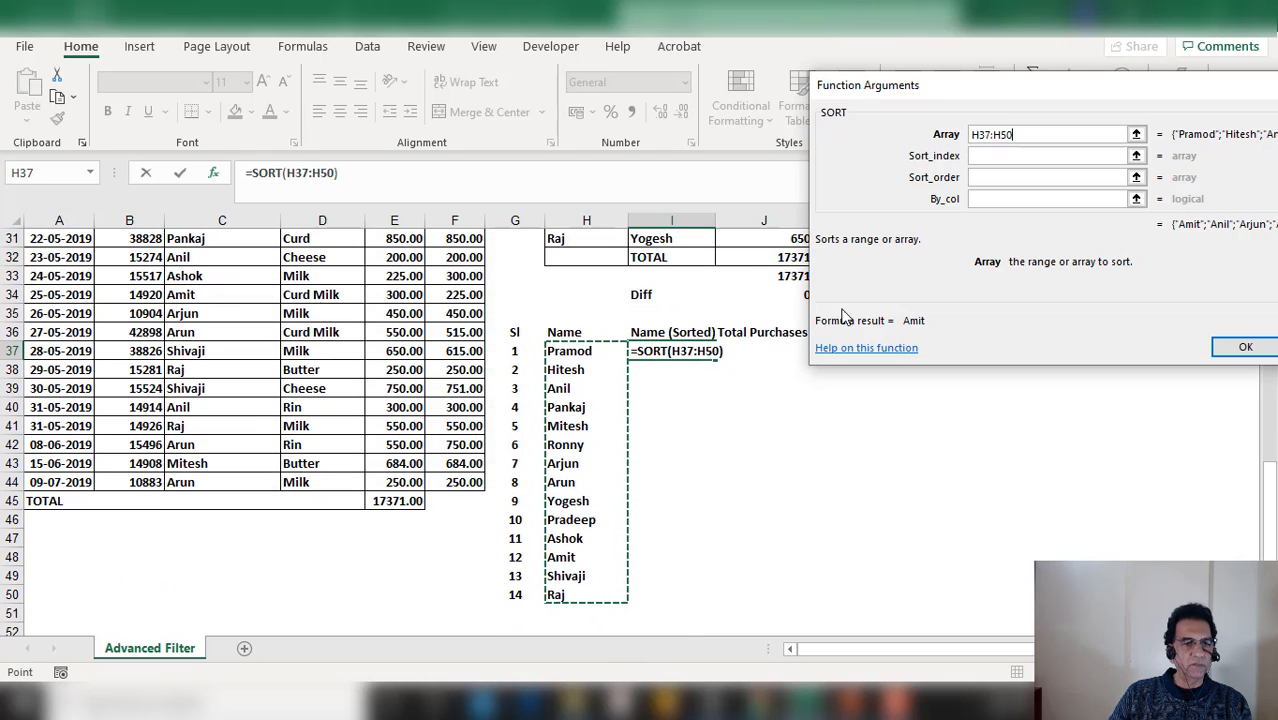
{"action": "left_click", "coordinate": [1010, 178]}
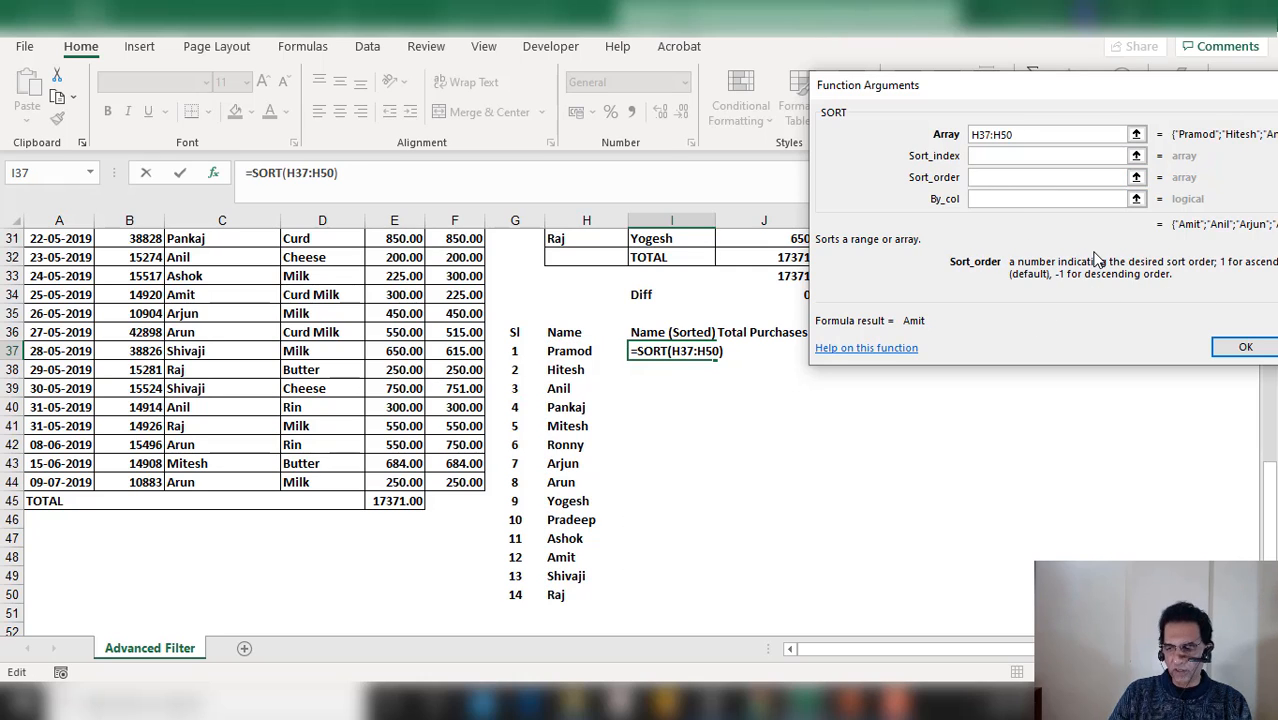
{"action": "type", "text": "+1"}
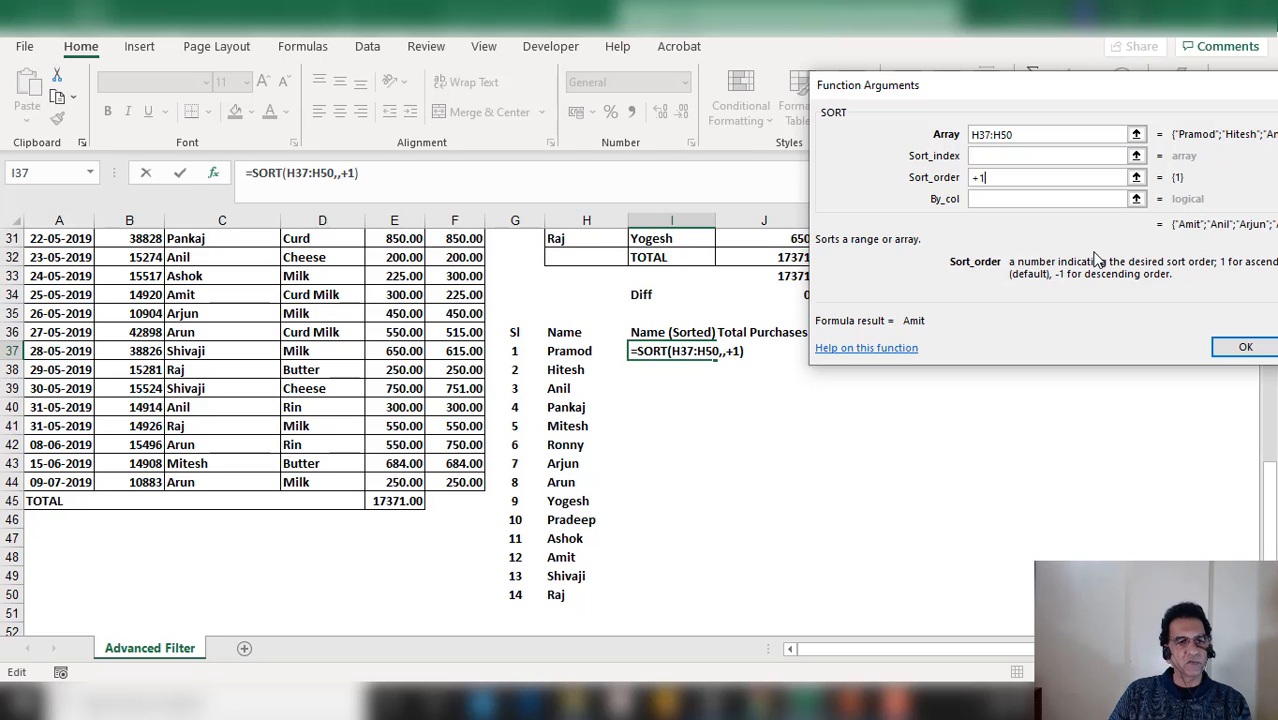
{"action": "key", "text": "Return"}
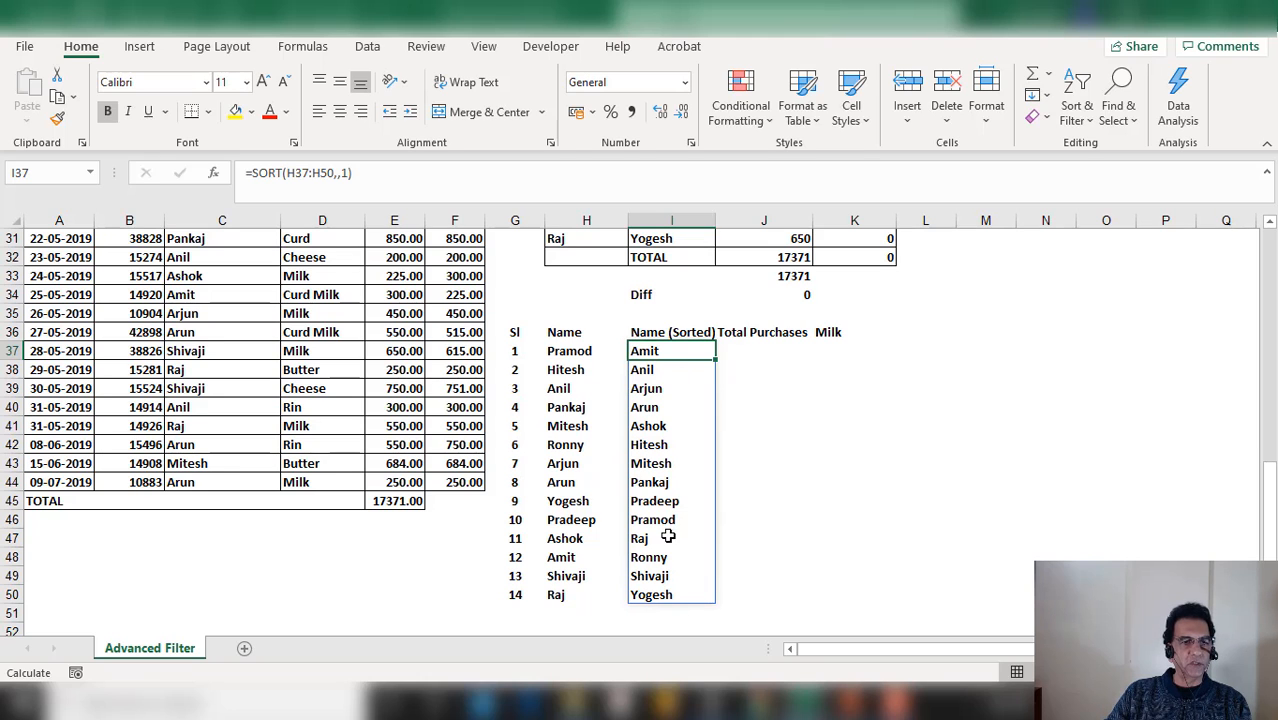
Start a SUMIFS formula in J37 through the Function Arguments dialog and set its sum range to E10:E44
{"action": "scroll", "coordinate": [733, 512], "scroll_direction": "up", "scroll_amount": 3}
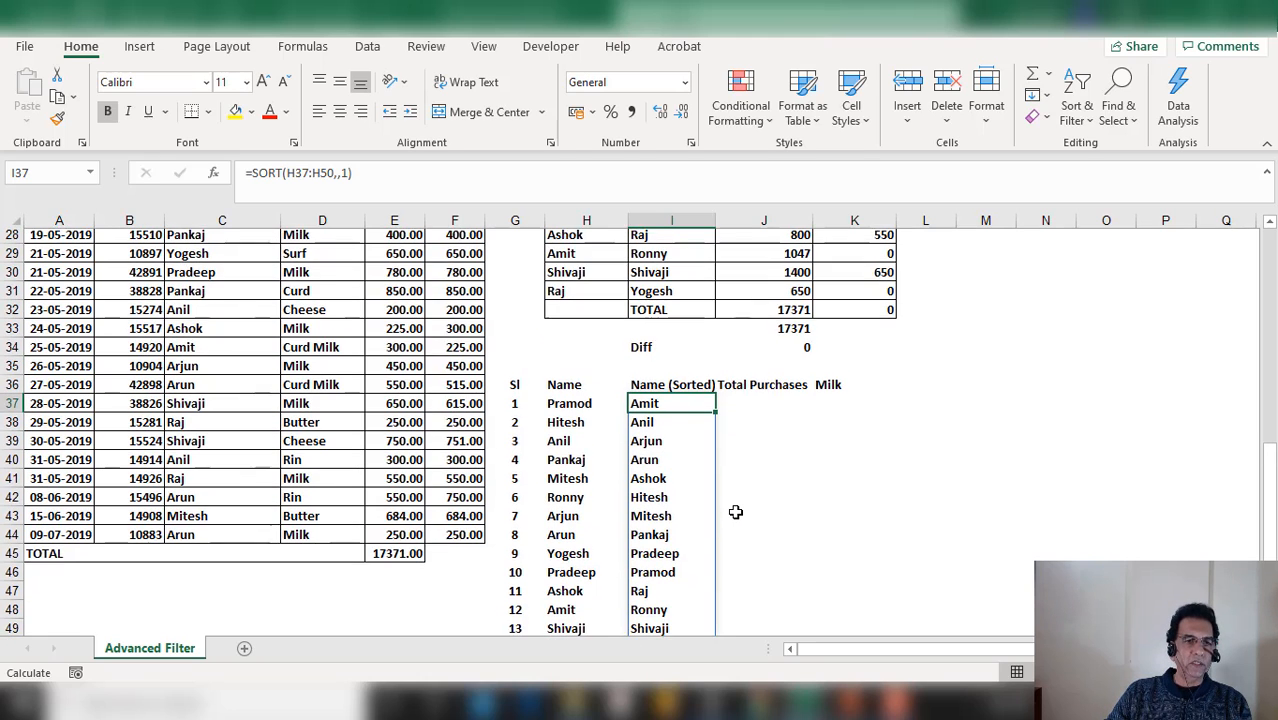
{"action": "scroll", "coordinate": [735, 511], "scroll_direction": "up", "scroll_amount": 2}
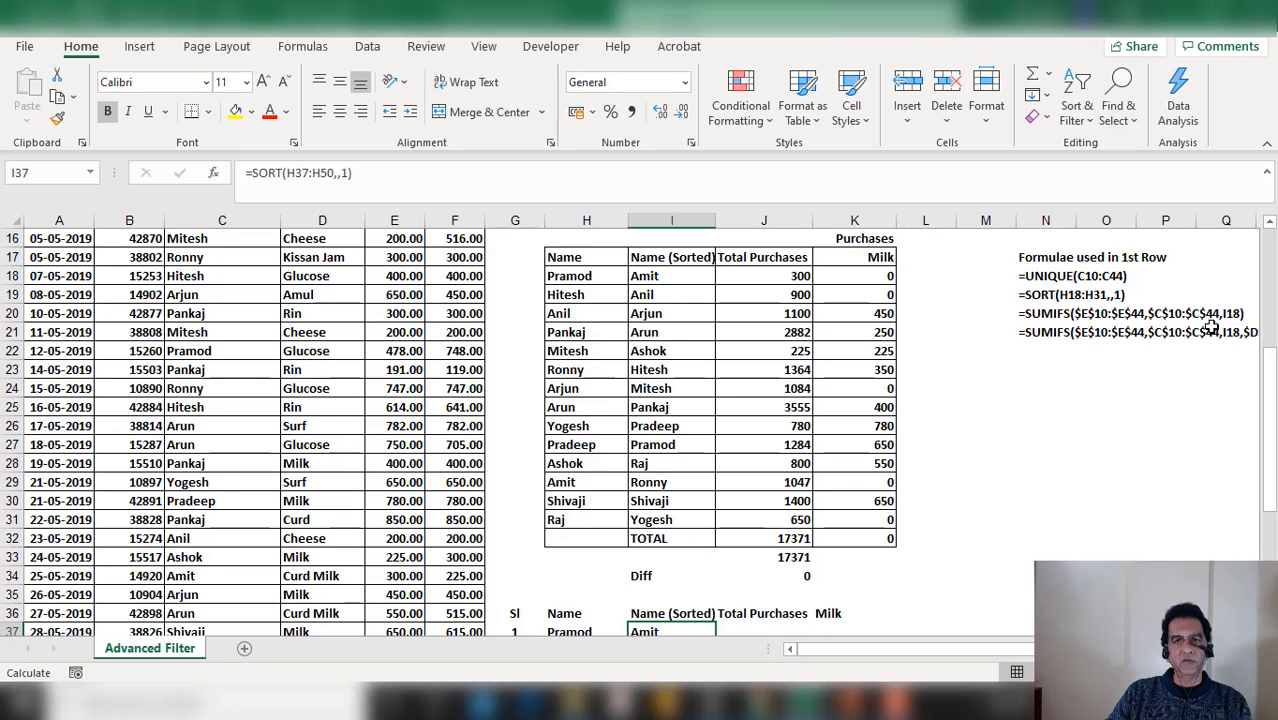
{"action": "scroll", "coordinate": [907, 483], "scroll_direction": "down", "scroll_amount": 2}
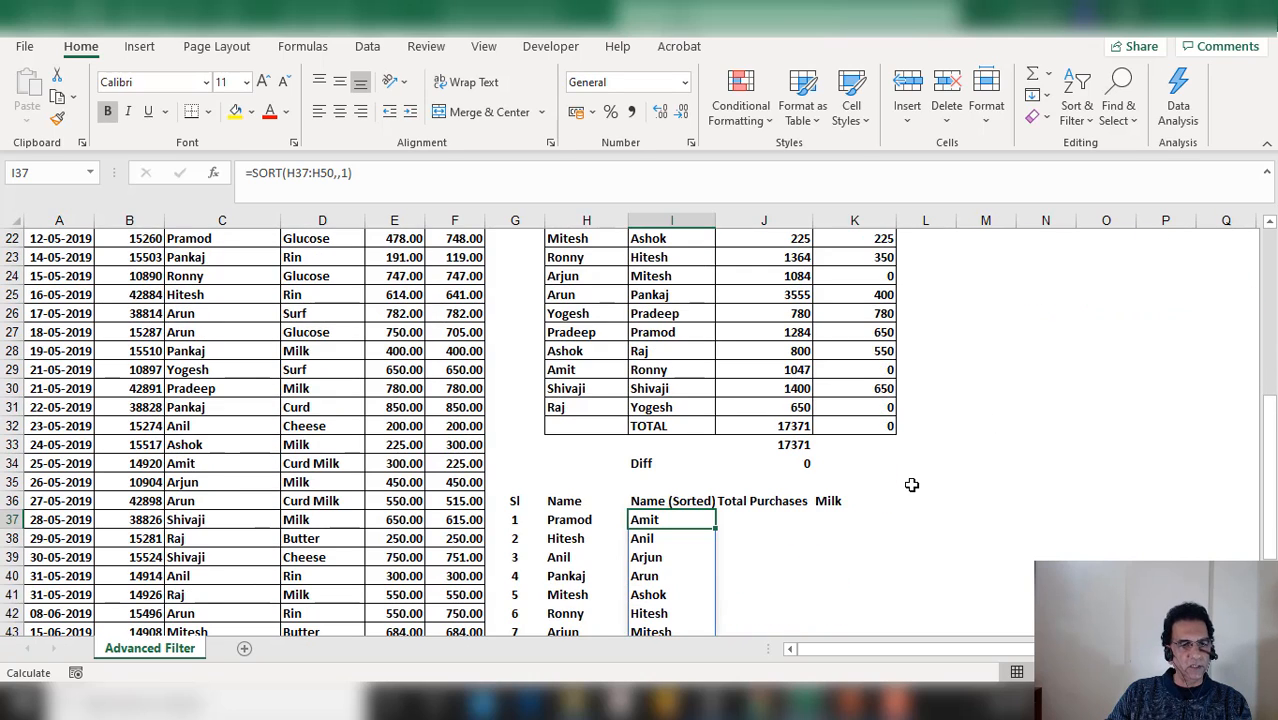
{"action": "scroll", "coordinate": [907, 485], "scroll_direction": "down", "scroll_amount": 1}
{"action": "left_click", "coordinate": [762, 464]}
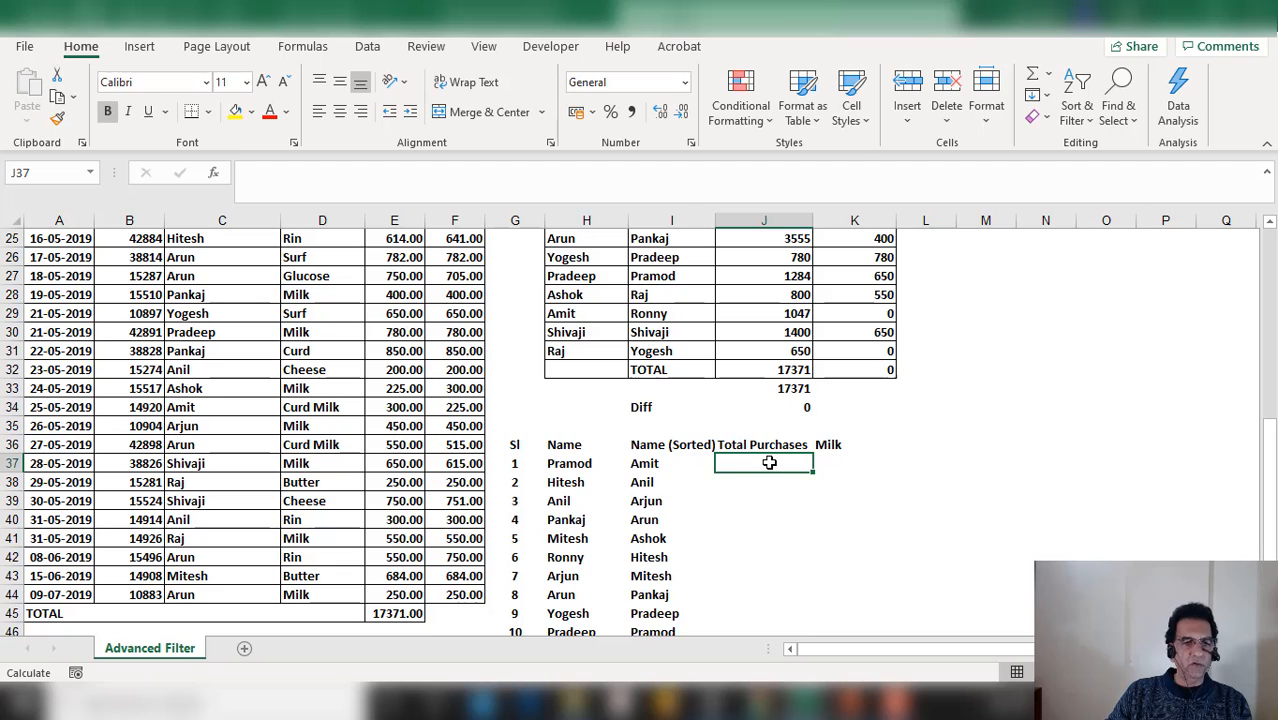
{"action": "type", "text": "=sumifs("}
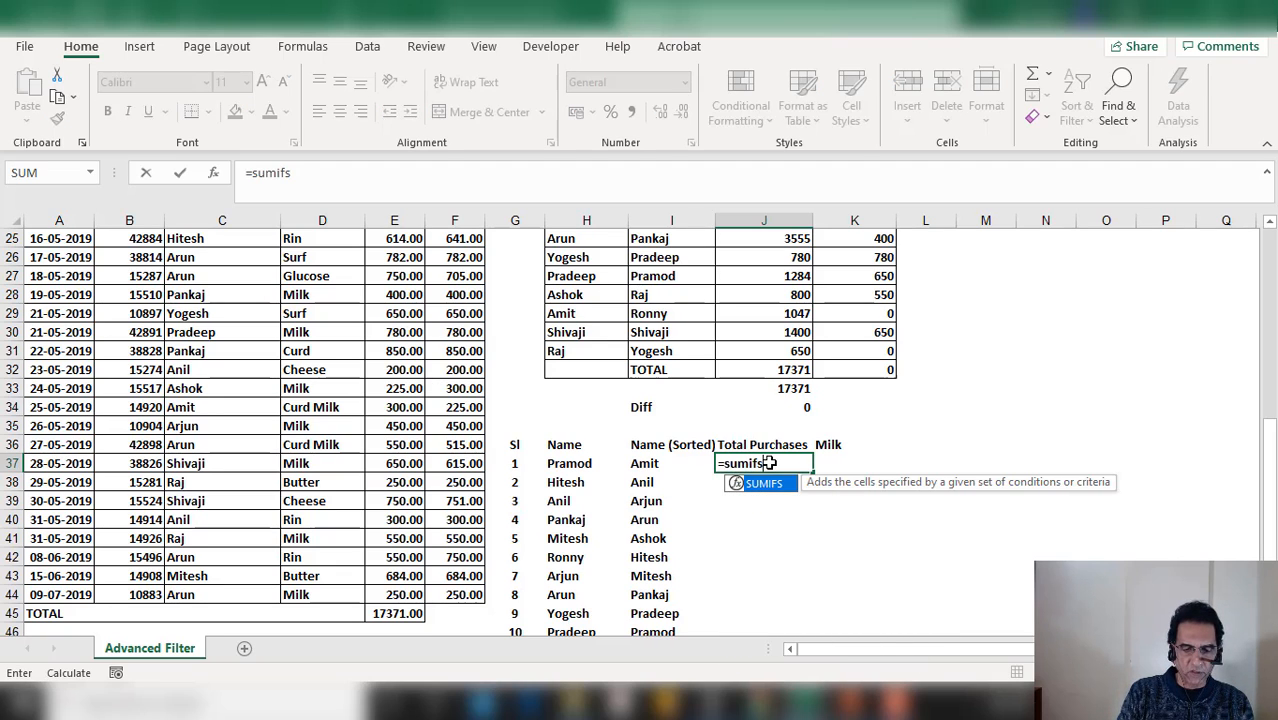
{"action": "left_click", "coordinate": [213, 172]}
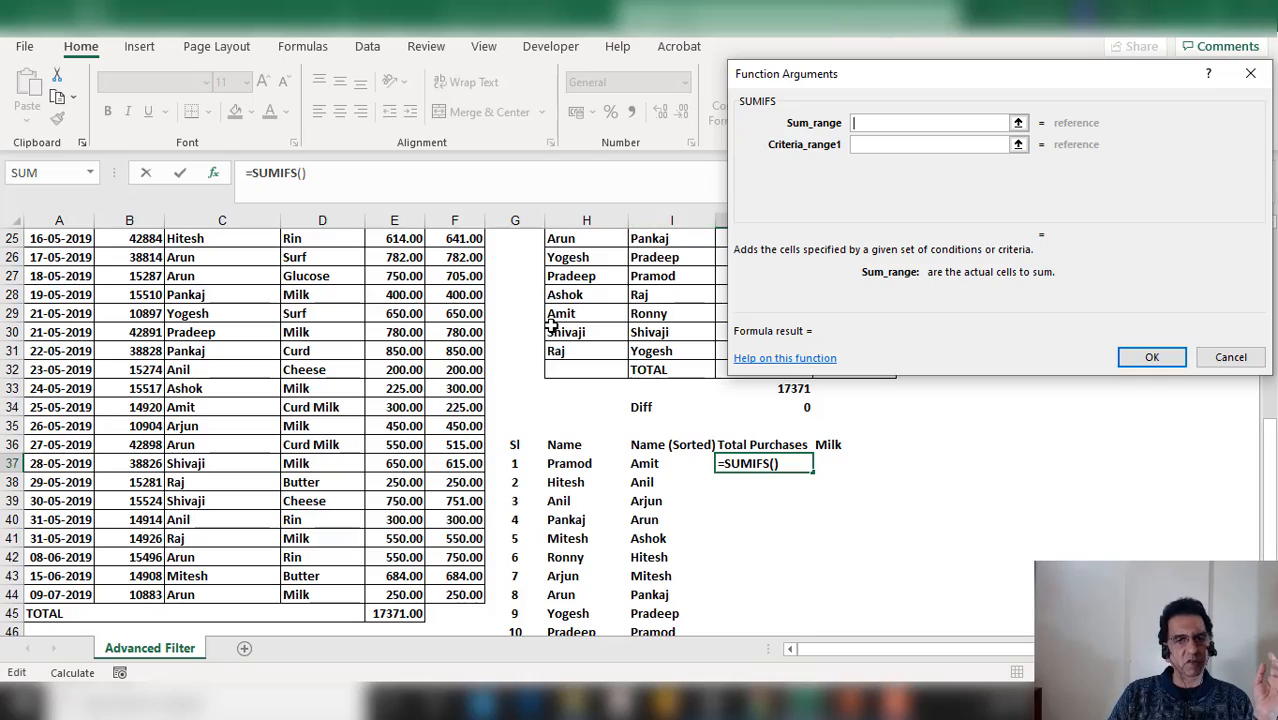
{"action": "scroll", "coordinate": [513, 323], "scroll_direction": "up", "scroll_amount": 3}
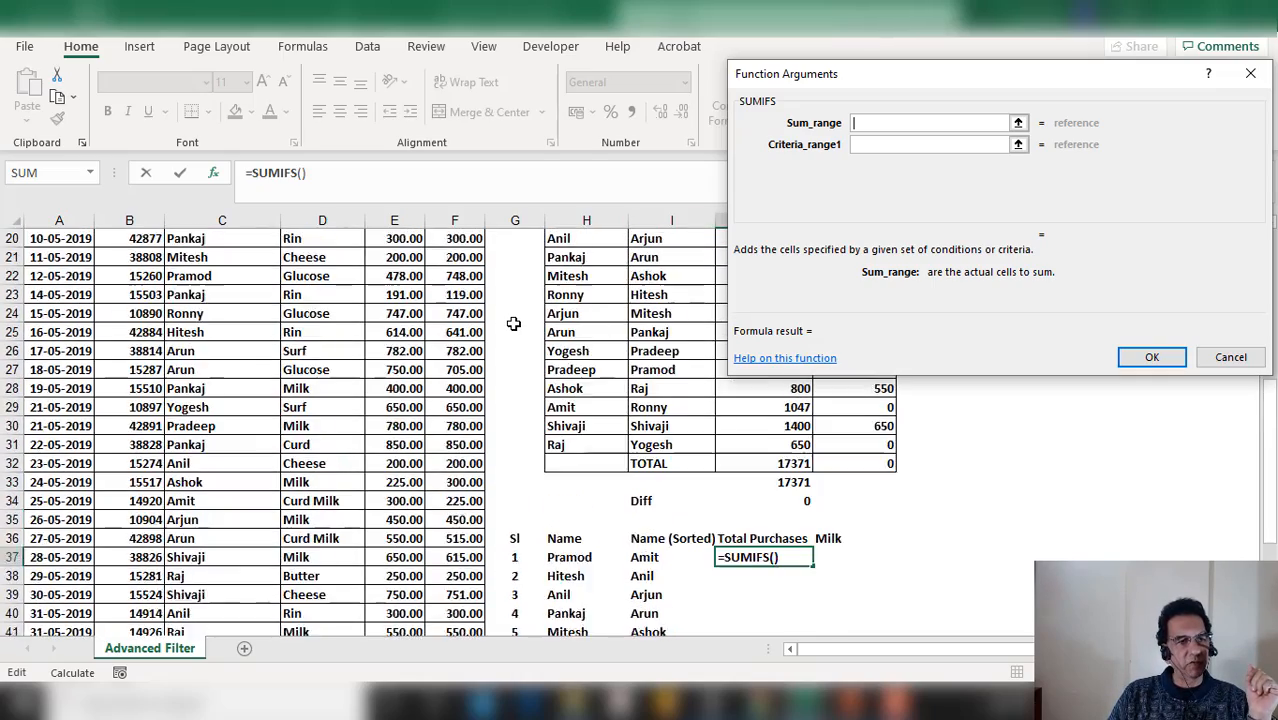
{"action": "scroll", "coordinate": [513, 323], "scroll_direction": "up", "scroll_amount": 5}
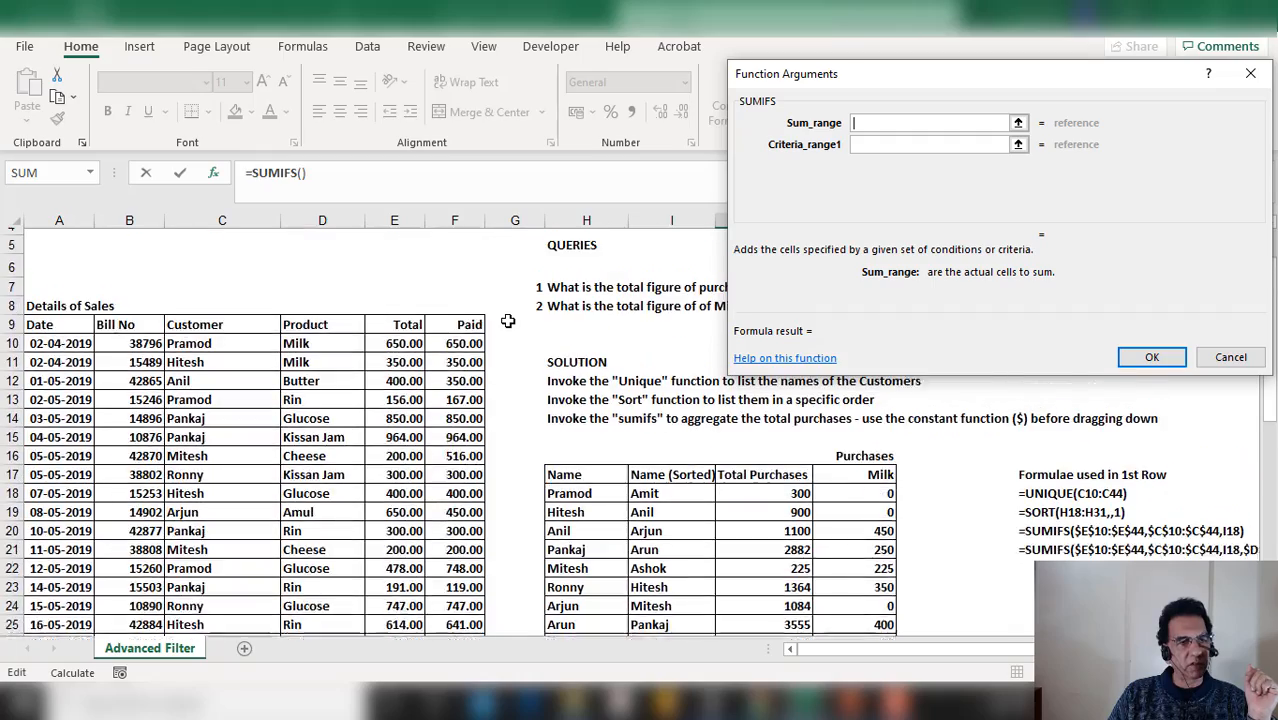
{"action": "left_click_drag", "start_coordinate": [400, 356], "coordinate": [394, 519]}
{"action": "left_click", "coordinate": [930, 144]}
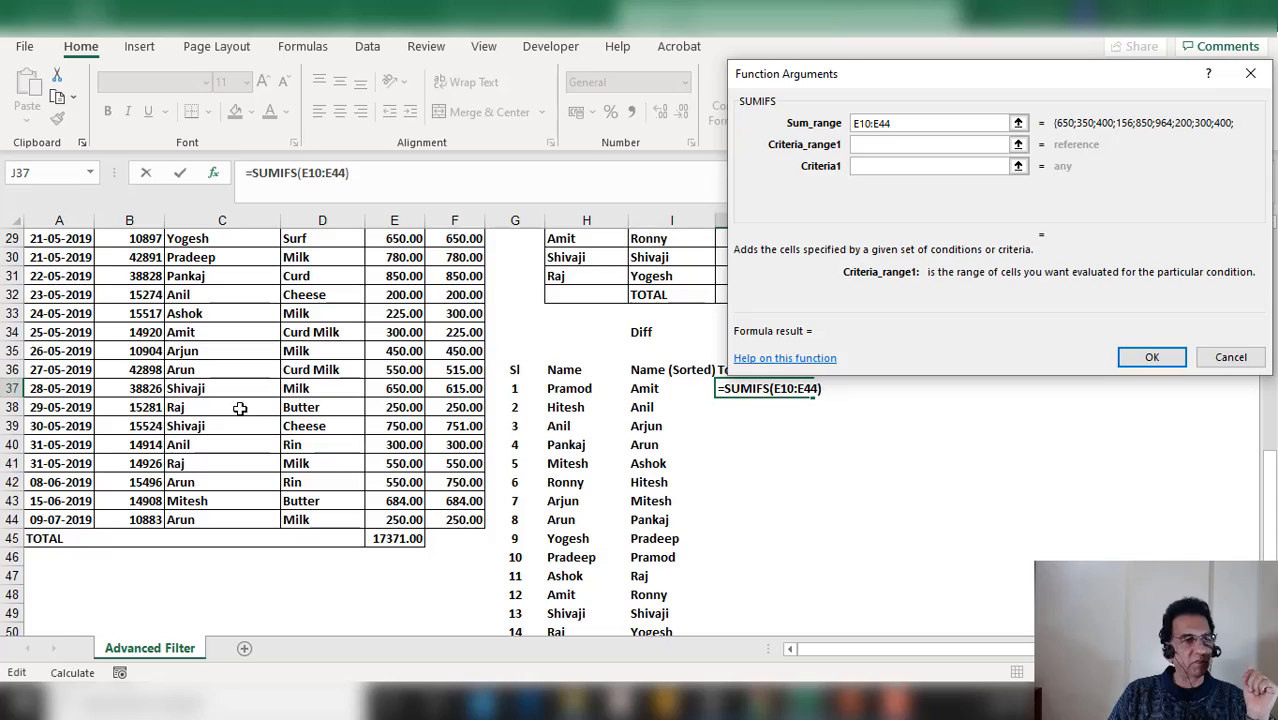
Set the criteria range to C10:C44 and the criteria to I37, then confirm the SUMIFS formula
{"action": "scroll", "coordinate": [215, 407], "scroll_direction": "up", "scroll_amount": 5}
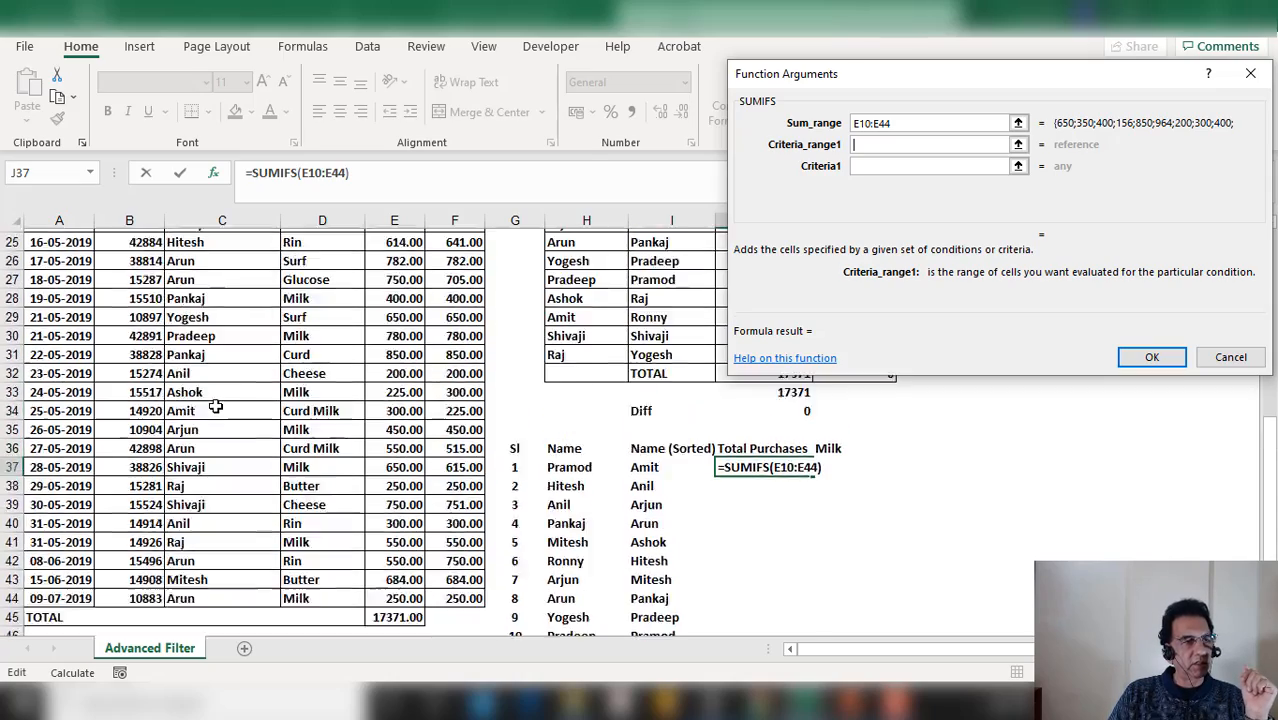
{"action": "scroll", "coordinate": [215, 407], "scroll_direction": "up", "scroll_amount": 4}
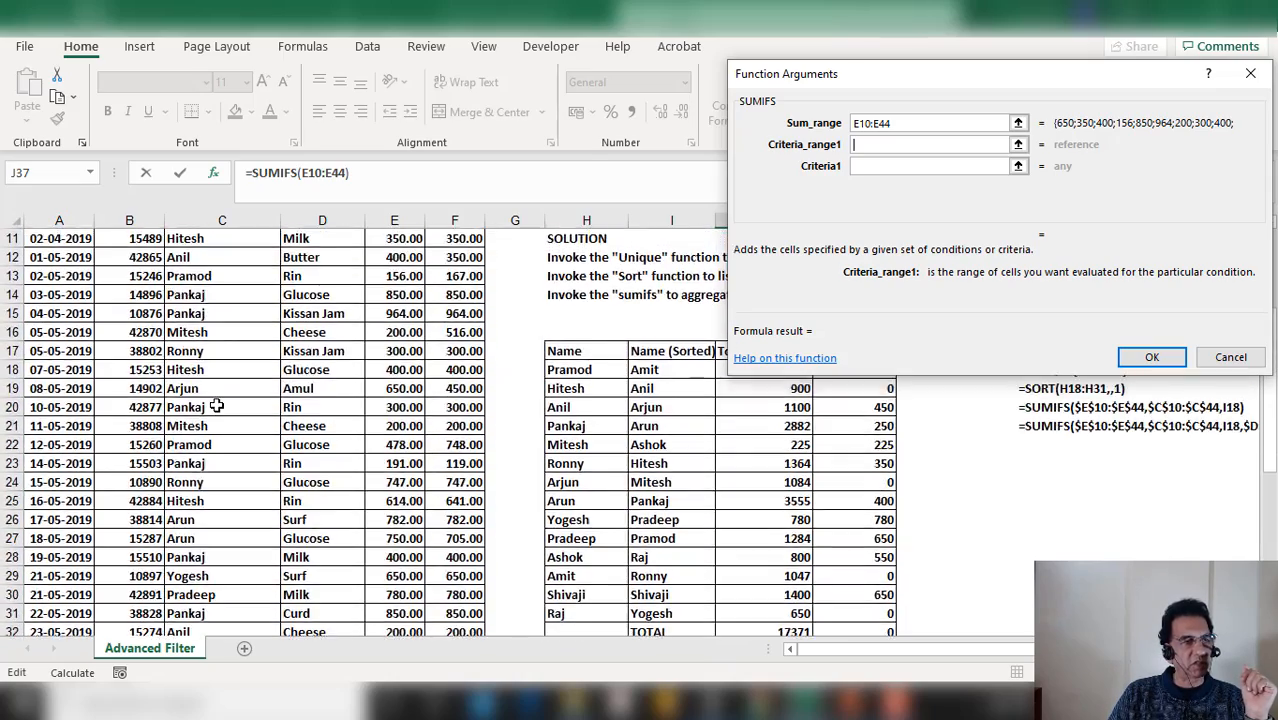
{"action": "left_click_drag", "start_coordinate": [239, 336], "coordinate": [193, 622]}
{"action": "left_click_drag", "start_coordinate": [195, 641], "coordinate": [200, 542]}
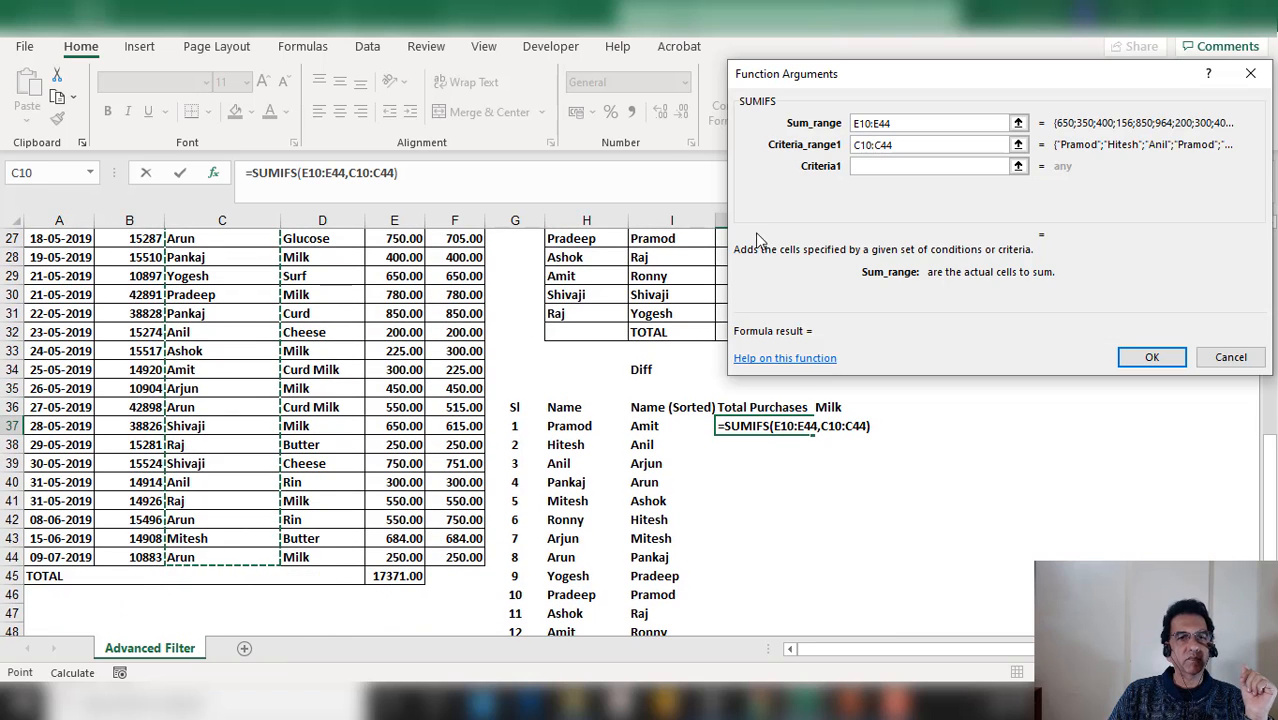
{"action": "left_click", "coordinate": [893, 165]}
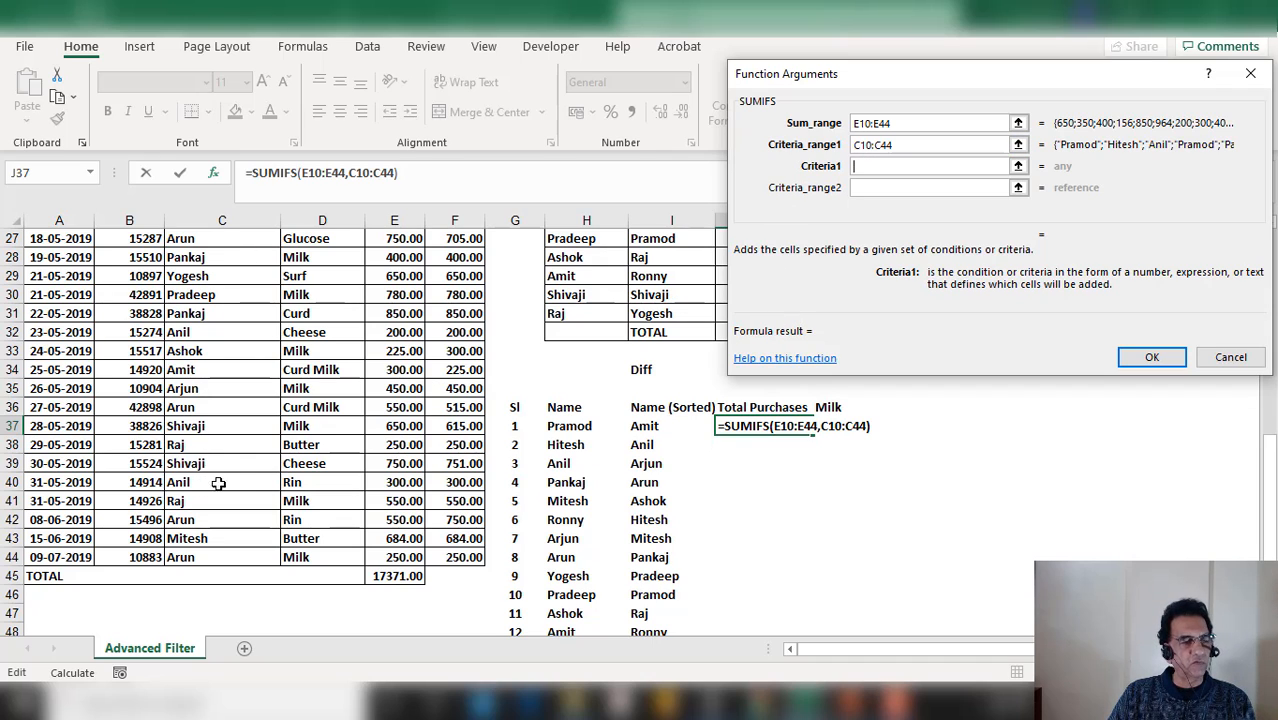
{"action": "left_click", "coordinate": [655, 424]}
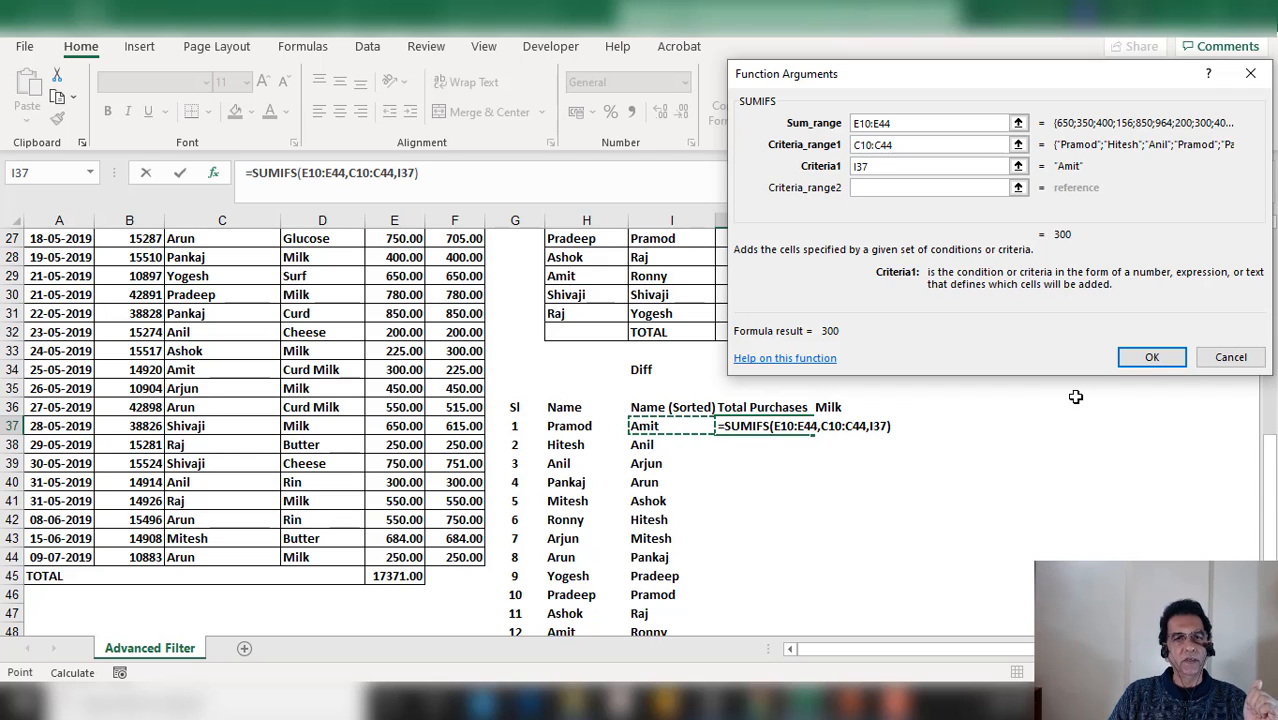
{"action": "left_click", "coordinate": [1155, 358]}
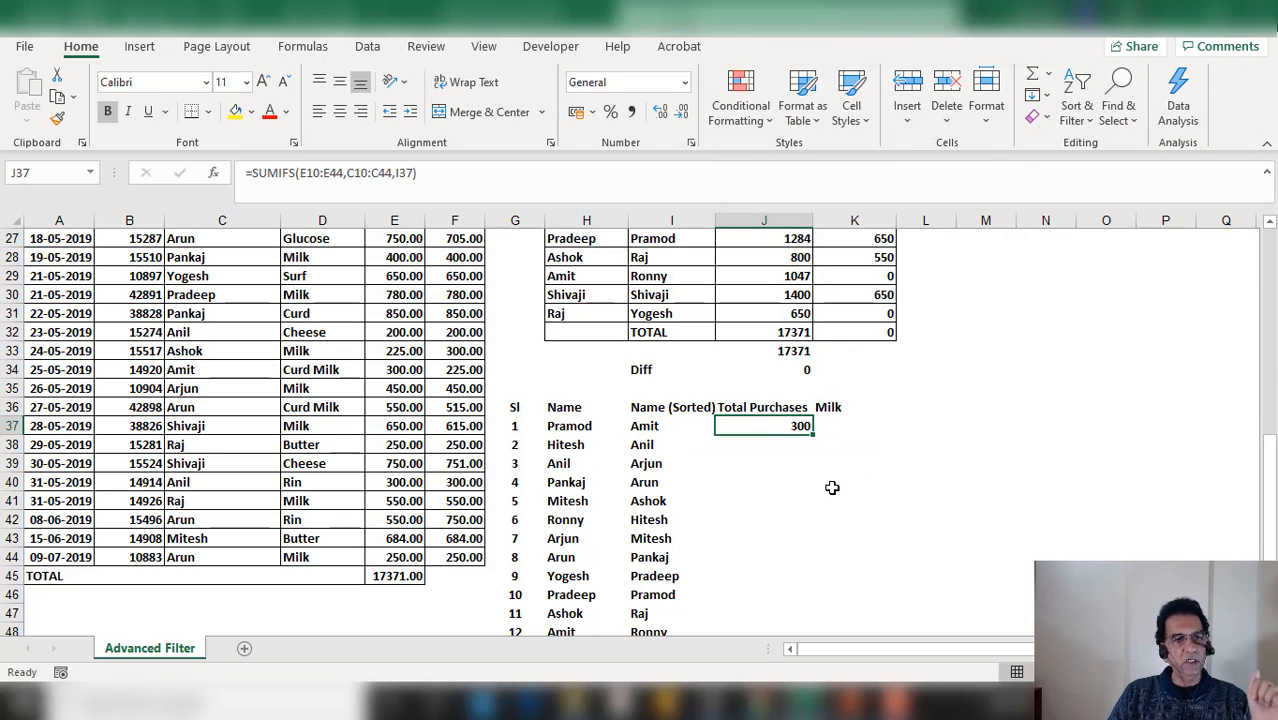
Make the ranges in J37's formula absolute as $E$10:$E$44 and $C$10:$C$44
{"action": "key", "text": "F2"}
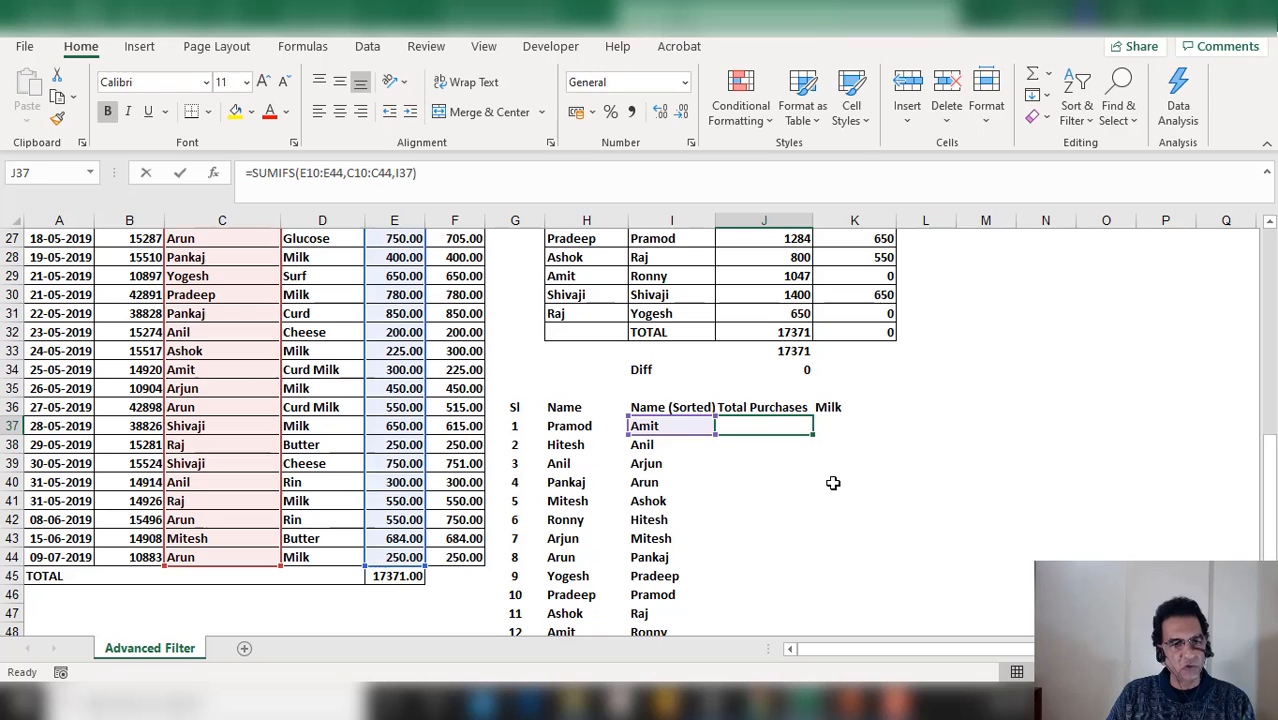
{"action": "left_click", "coordinate": [787, 426]}
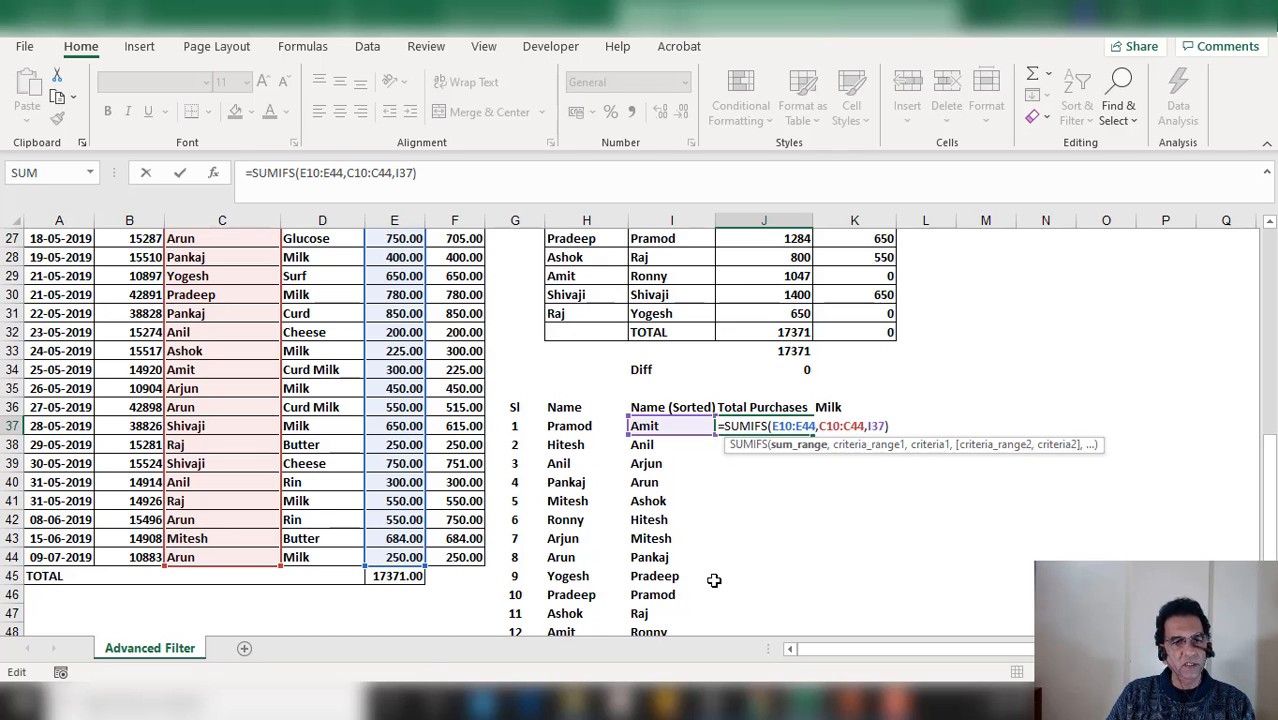
{"action": "key", "text": "F4"}
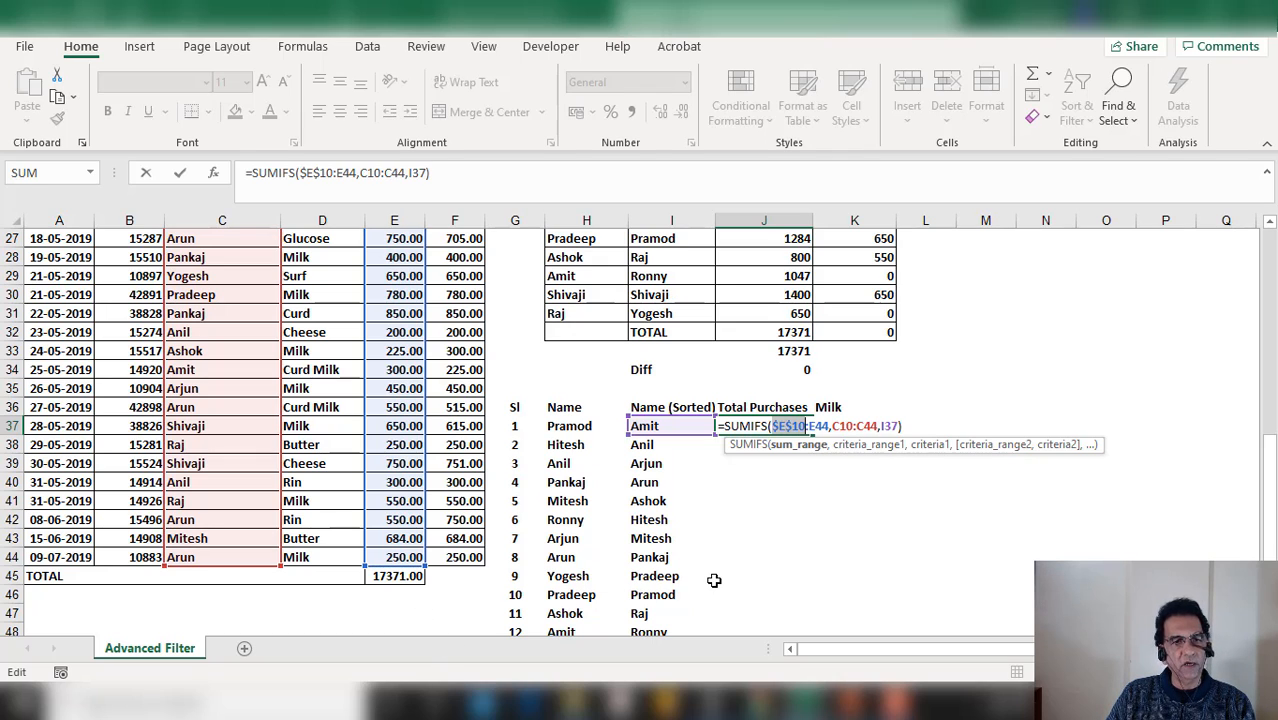
{"action": "left_click", "coordinate": [820, 426]}
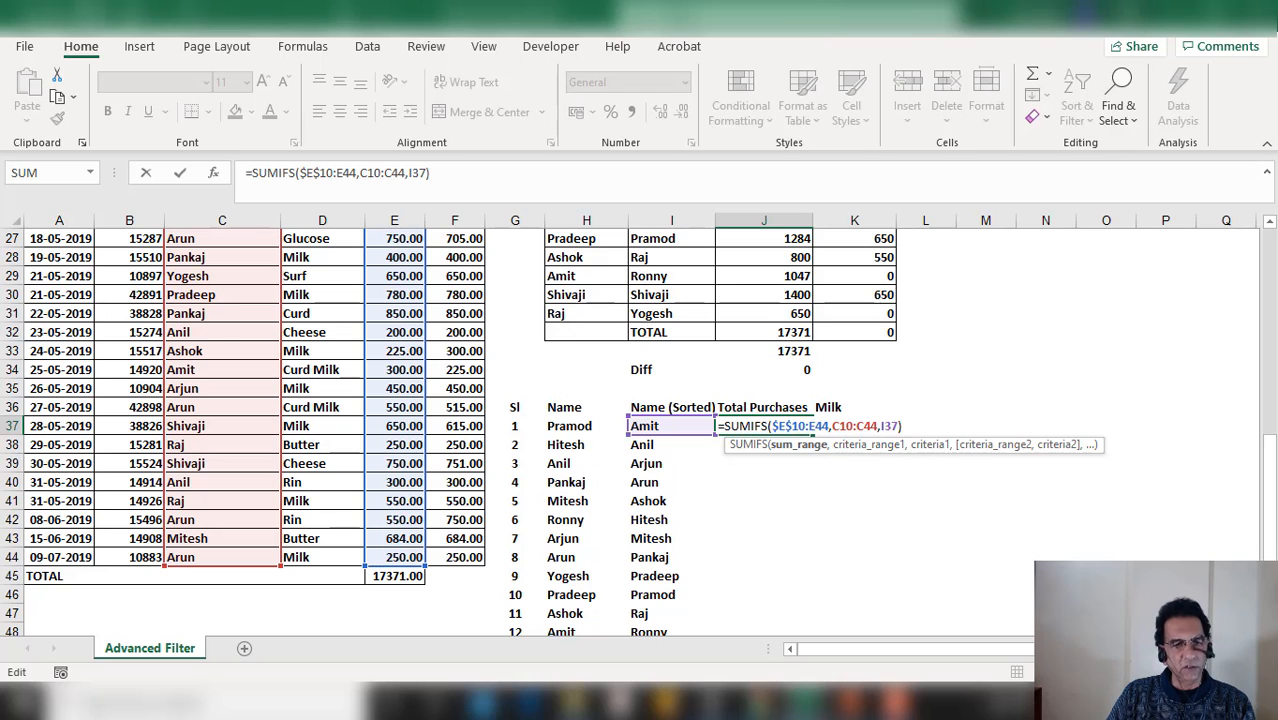
{"action": "key", "text": "F4"}
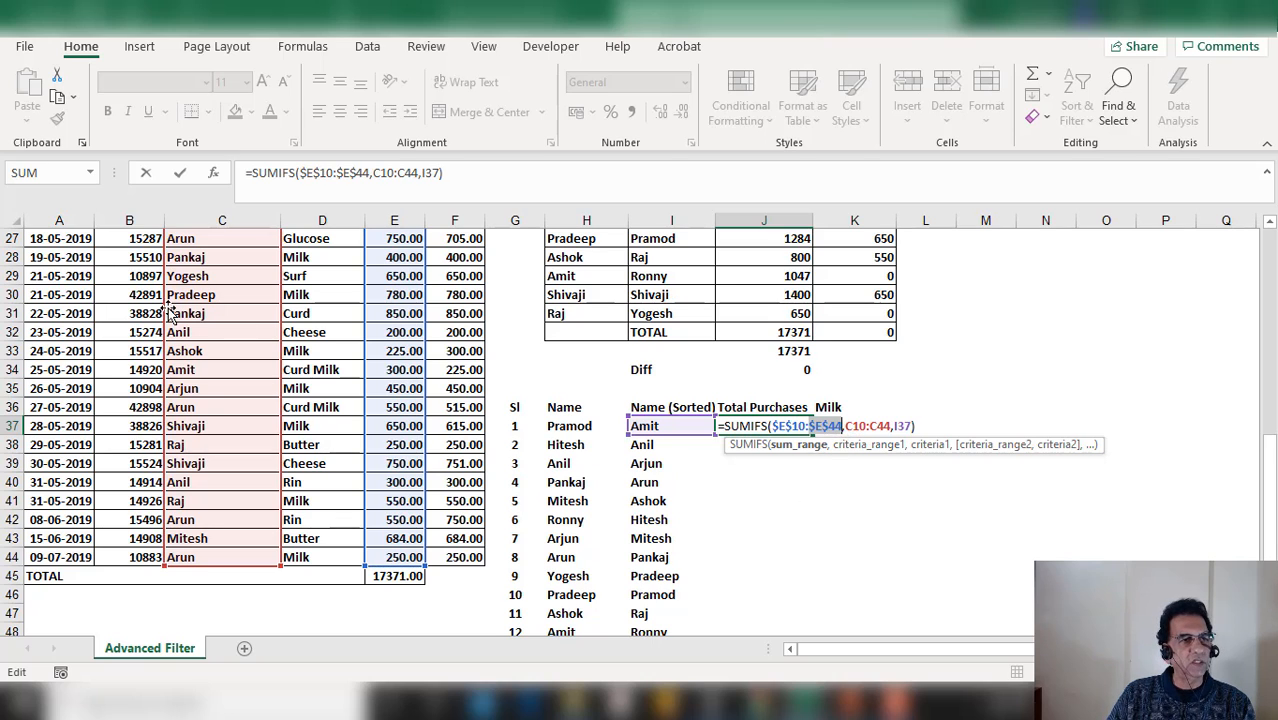
{"action": "left_click", "coordinate": [858, 425]}
{"action": "key", "text": "F4"}
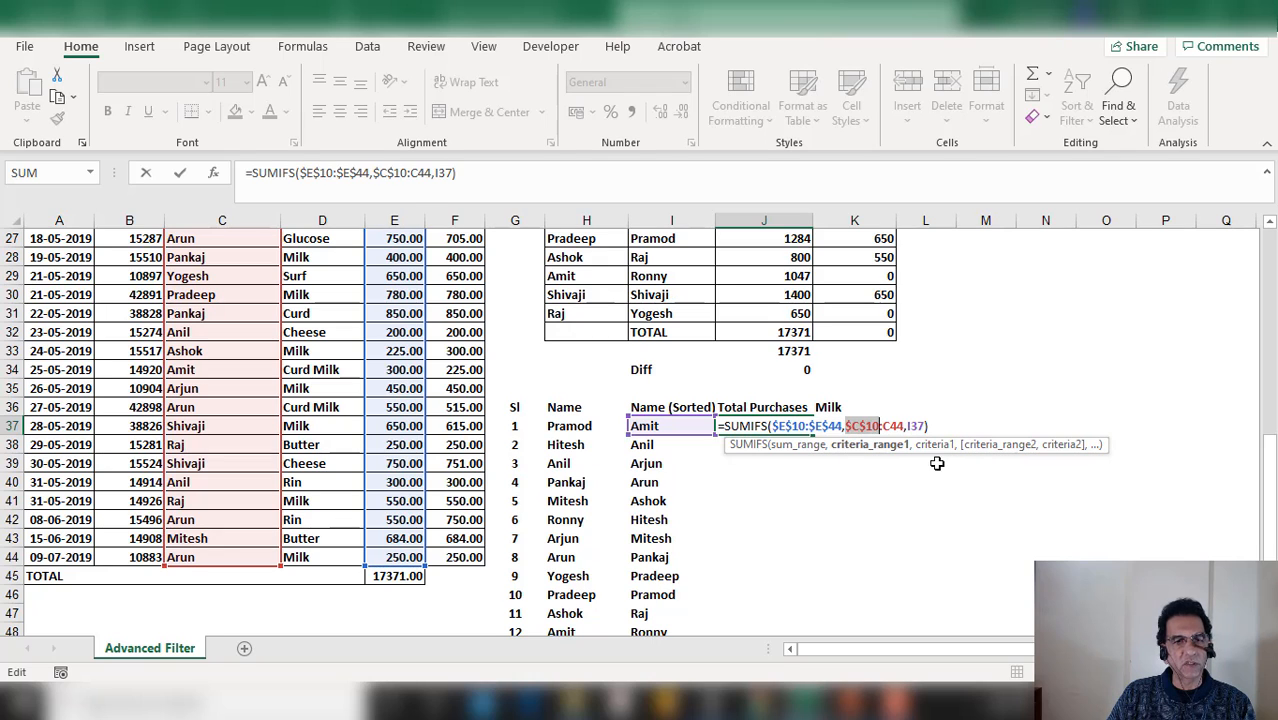
{"action": "left_click", "coordinate": [889, 426]}
{"action": "key", "text": "F4"}
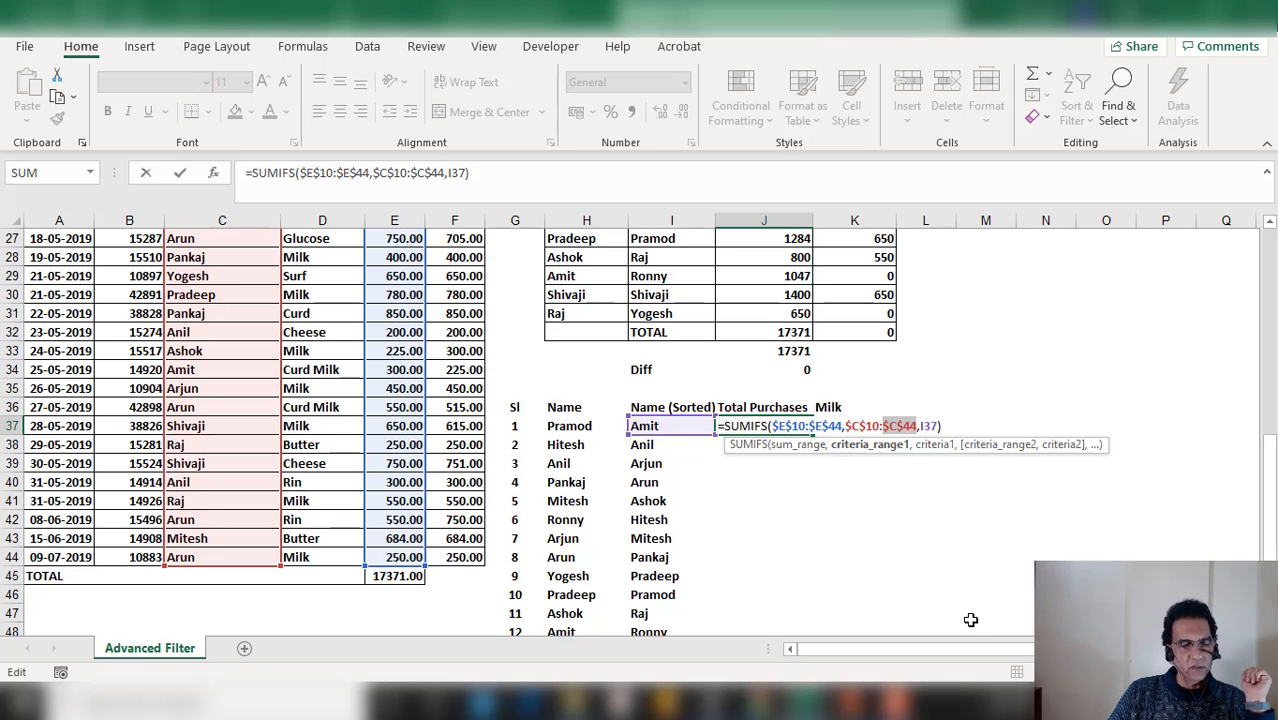
{"action": "key", "text": "Return"}
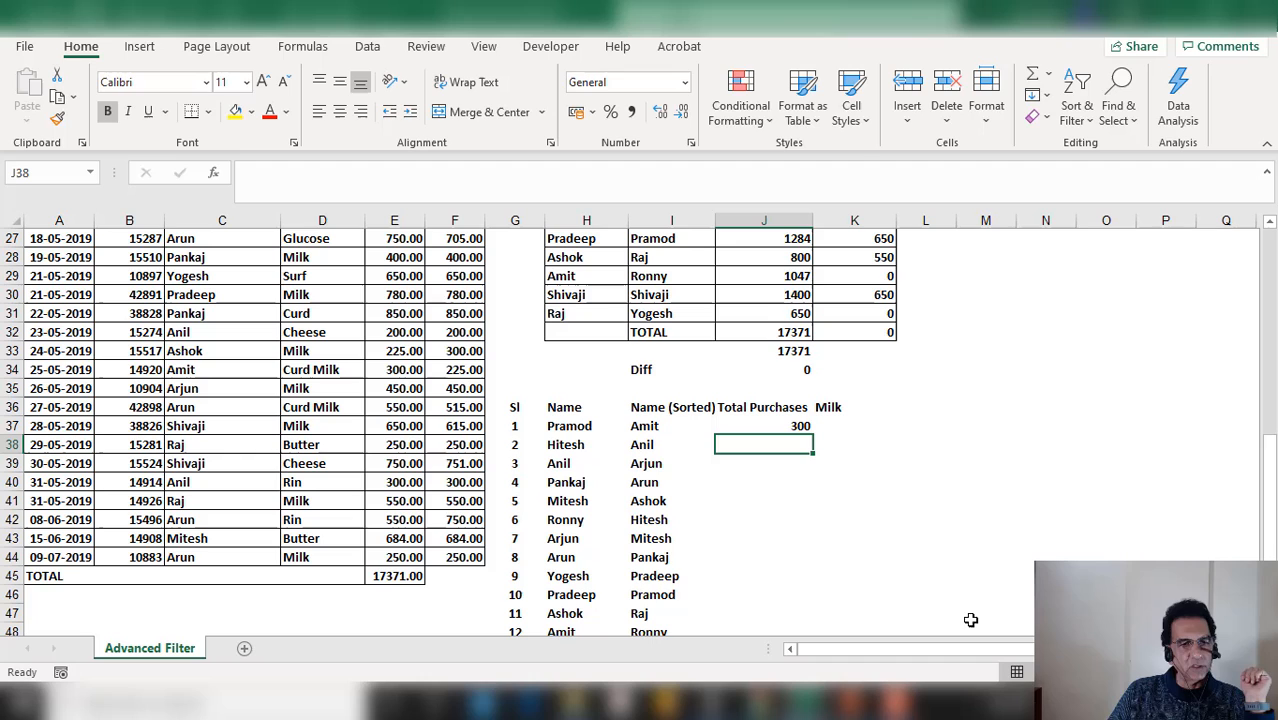
Fill the SUMIFS formula down from J37 to J50 for all names
{"action": "left_click", "coordinate": [804, 427]}
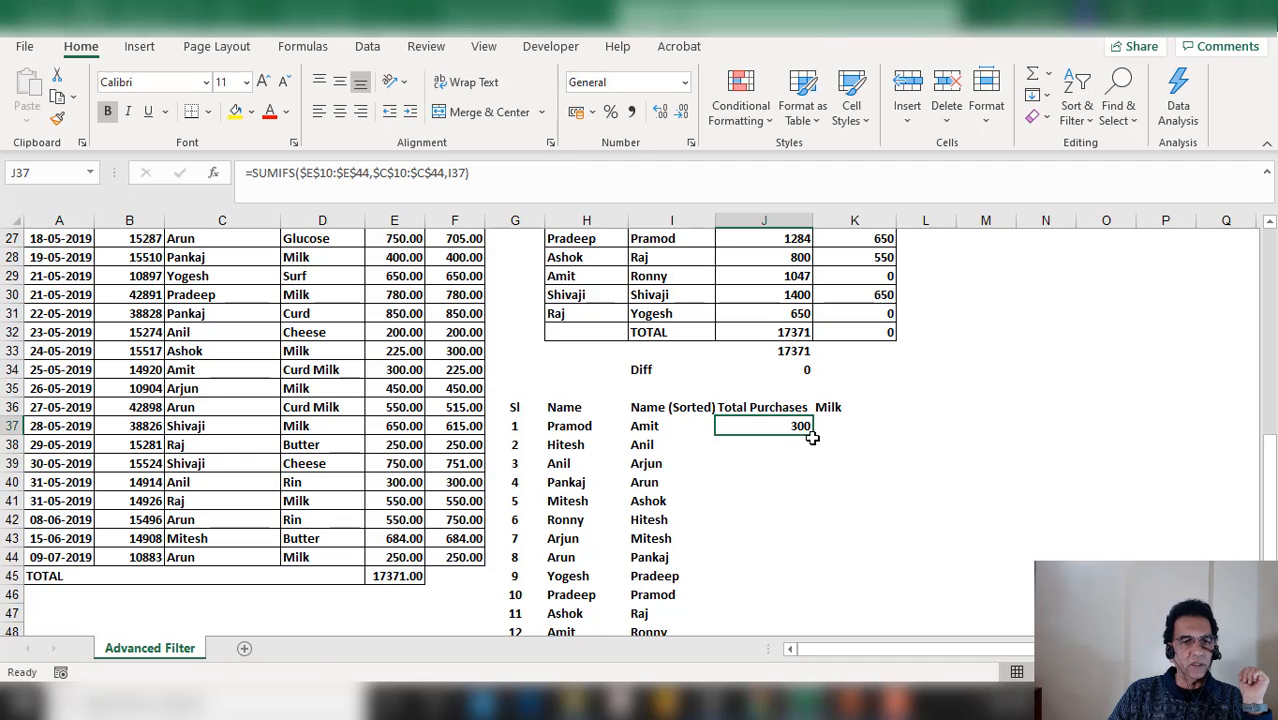
{"action": "left_click_drag", "start_coordinate": [814, 437], "coordinate": [786, 604]}
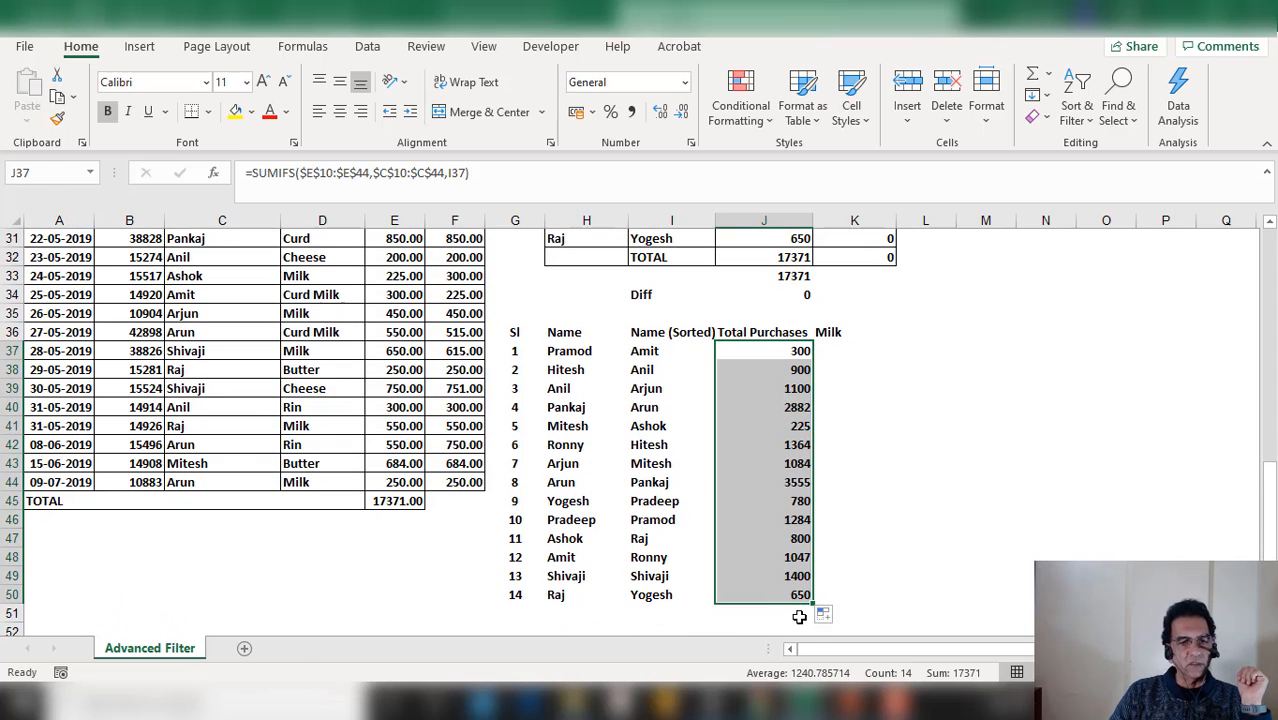
Enter =SUM(J37:J50) in J51 to total the purchases column
{"action": "left_click", "coordinate": [799, 616]}
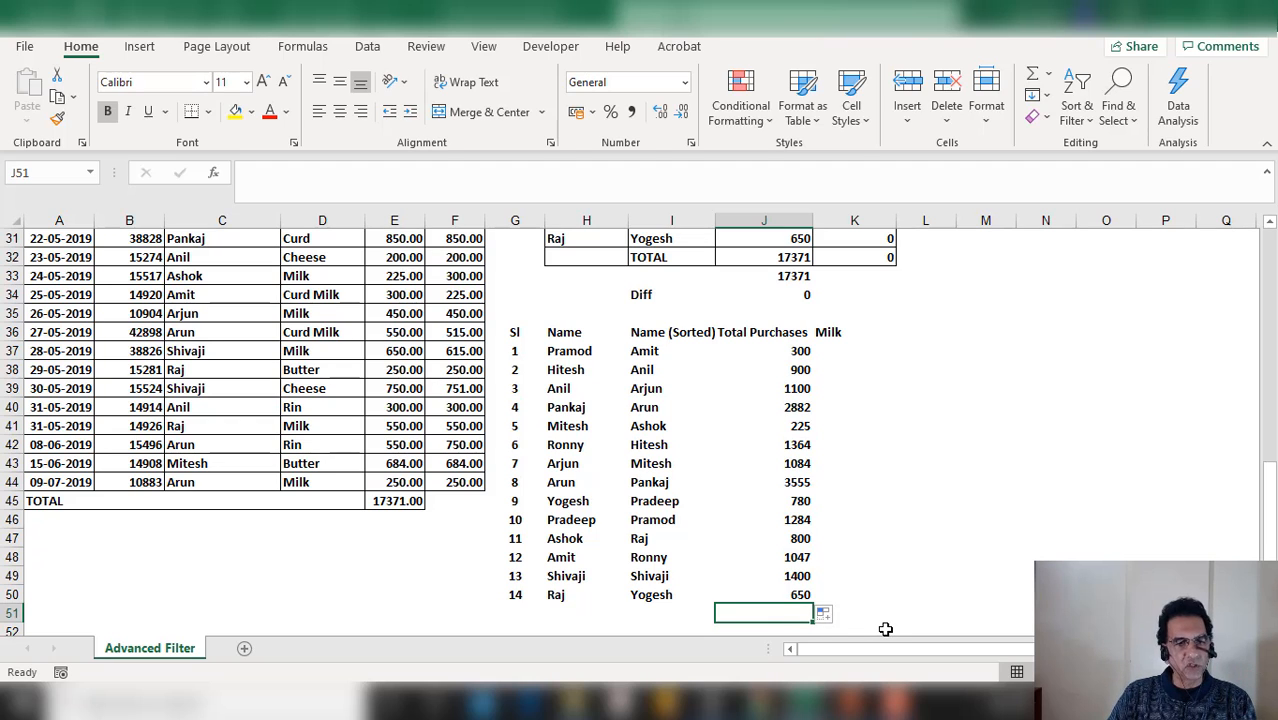
{"action": "type", "text": "=su"}
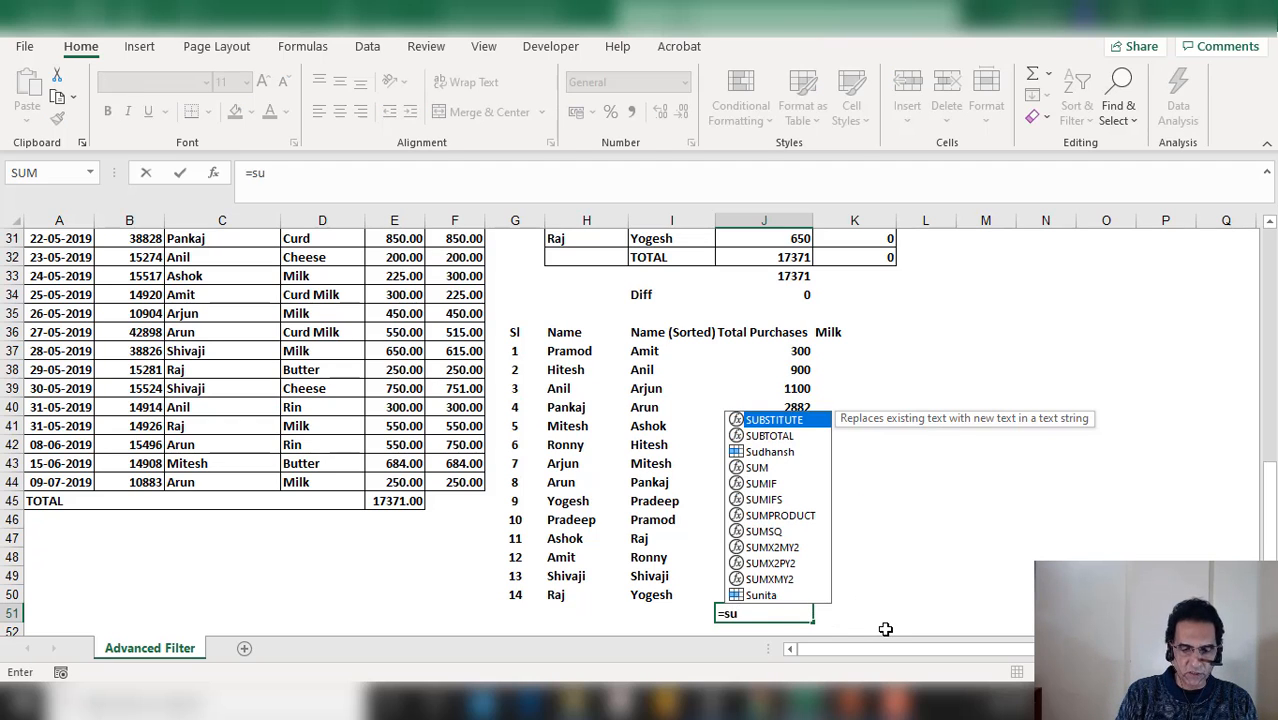
{"action": "type", "text": "m("}
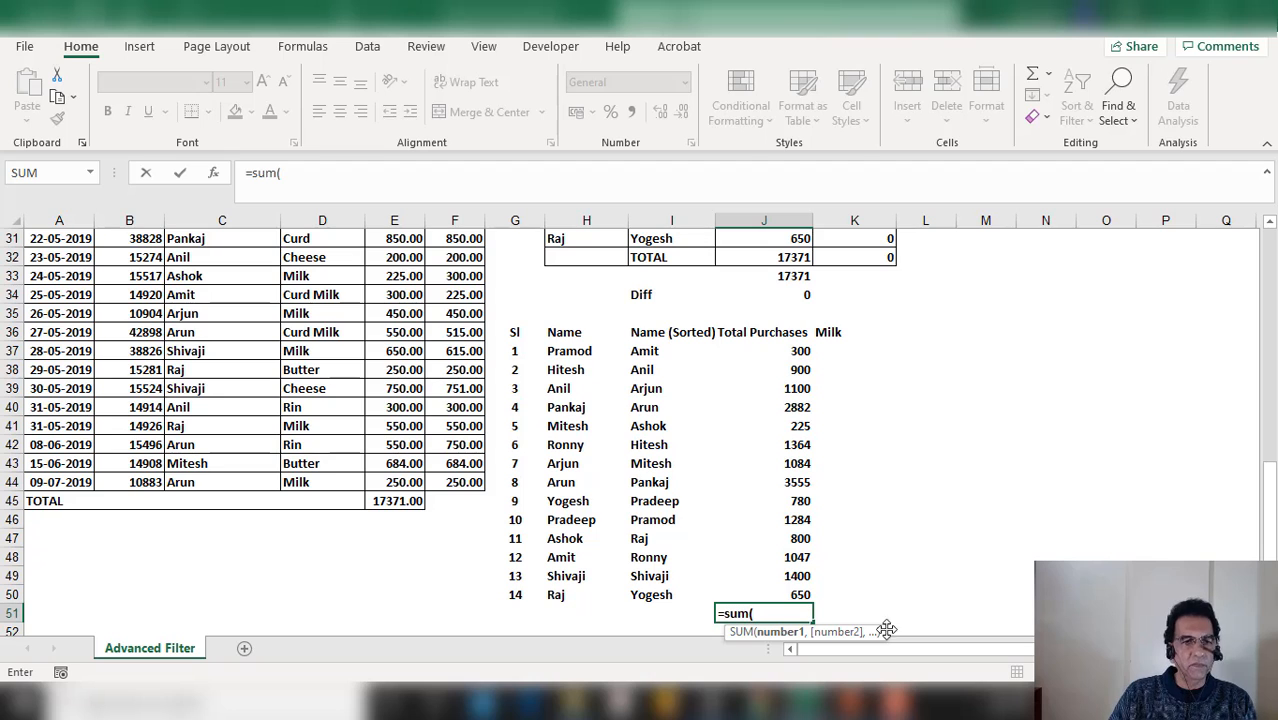
{"action": "left_click_drag", "start_coordinate": [789, 359], "coordinate": [774, 590]}
{"action": "key", "text": "Return"}
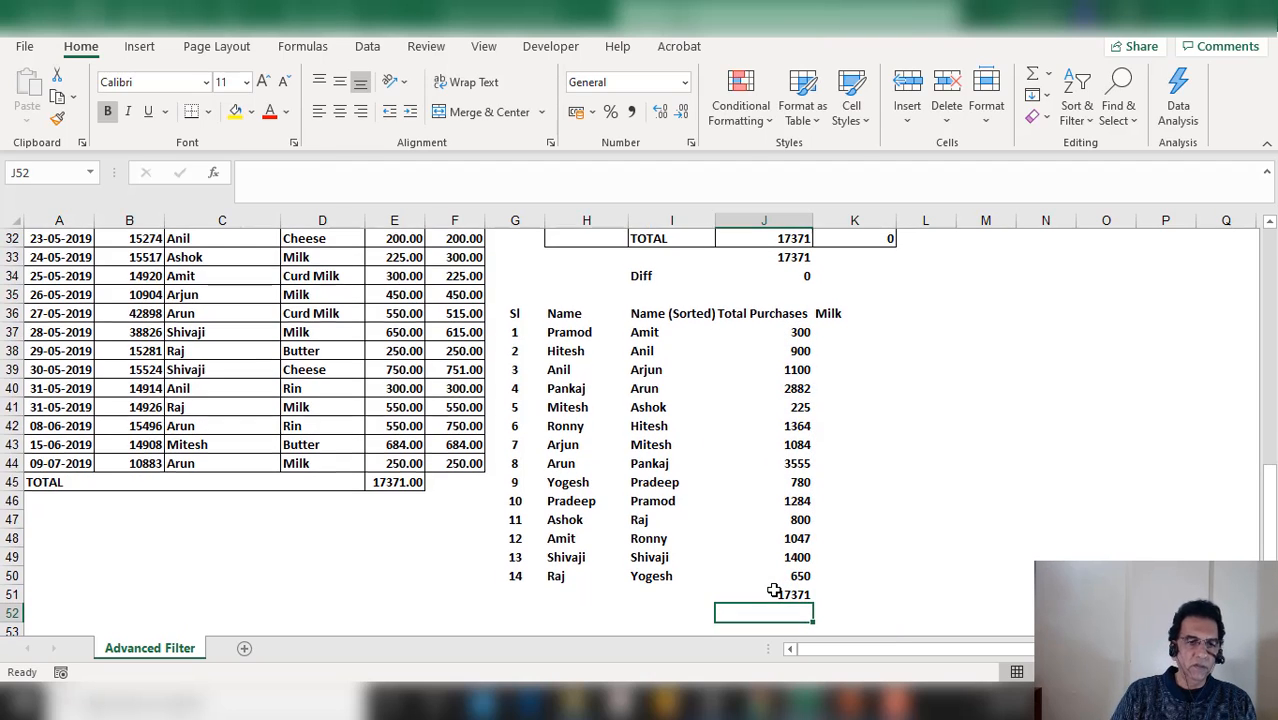
Enter =+E45 in J52 to reference the sales table's total
{"action": "type", "text": "+"}
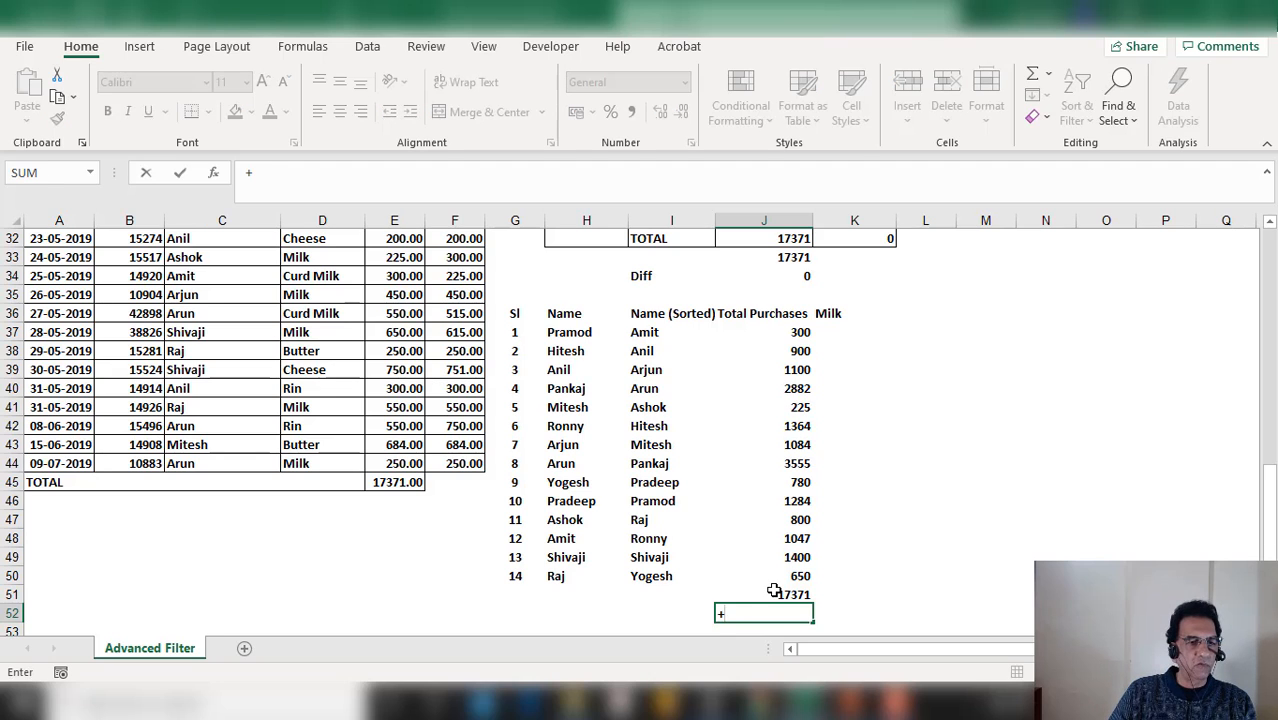
{"action": "key", "text": "Left"}
{"action": "key", "text": "Left"}
{"action": "key", "text": "Left"}
{"action": "key", "text": "Left"}
{"action": "key", "text": "Left"}
{"action": "key", "text": "Up"}
{"action": "key", "text": "Up"}
{"action": "key", "text": "Up"}
{"action": "key", "text": "Up"}
{"action": "key", "text": "Up"}
{"action": "key", "text": "Up"}
{"action": "key", "text": "Up"}
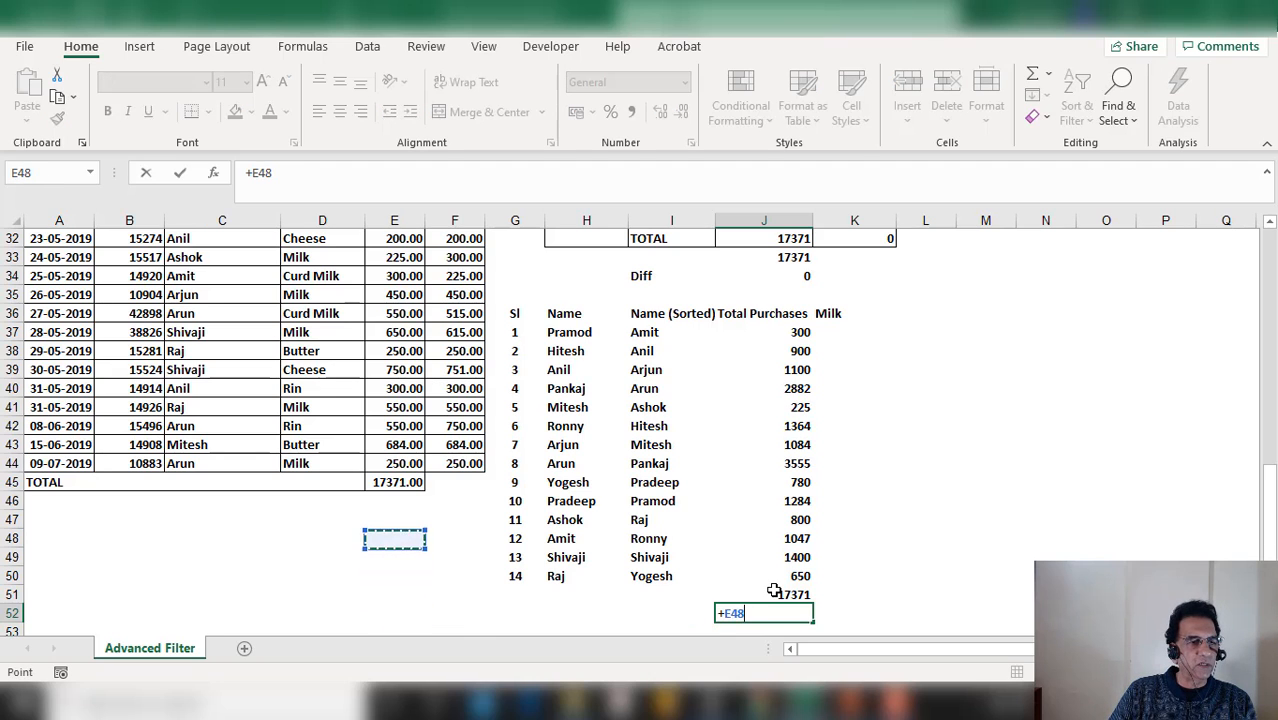
{"action": "key", "text": "Return"}
{"action": "type", "text": "="}
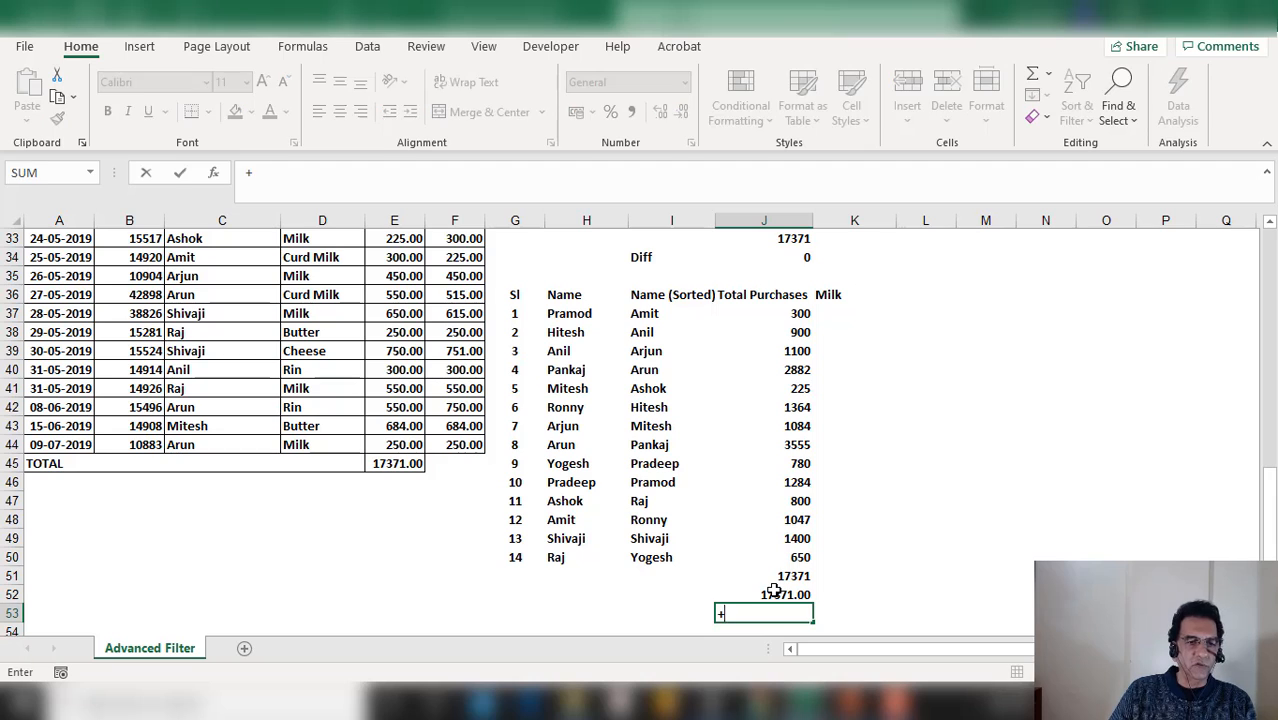
{"action": "key", "text": "Up"}
{"action": "key", "text": "Escape"}
Remove the decimal places from J52's number format
{"action": "key", "text": "Up"}
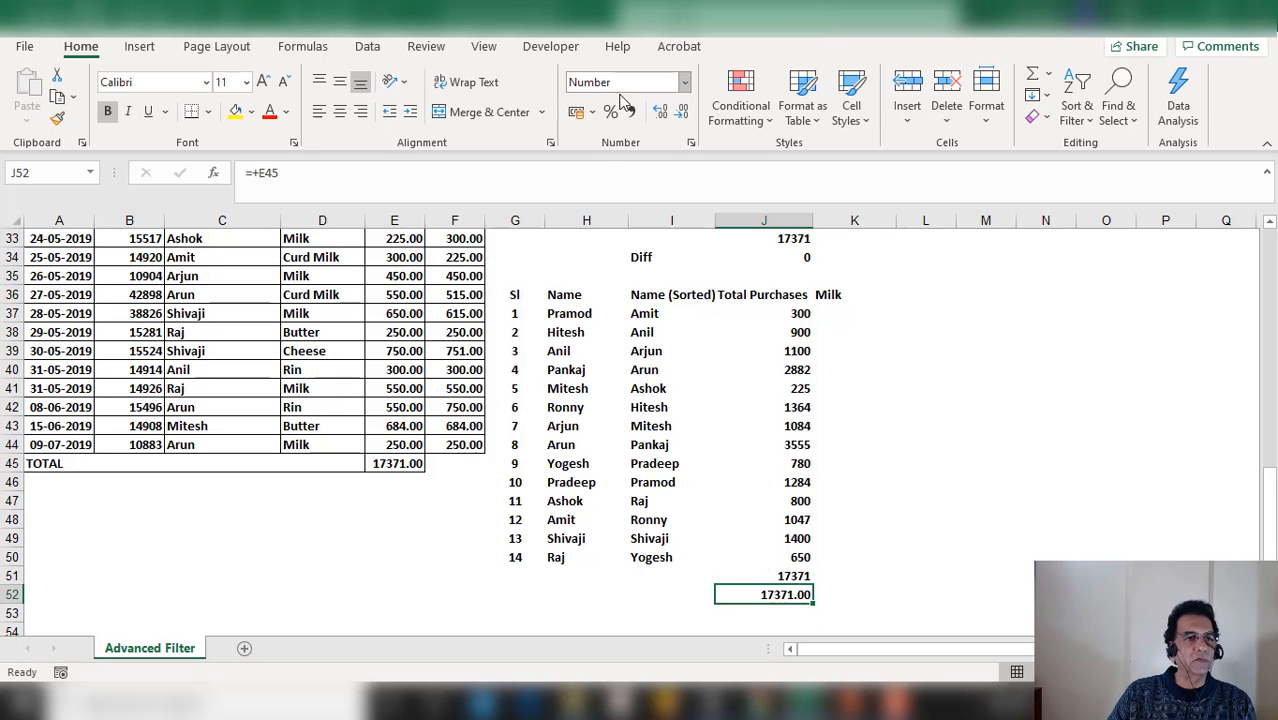
{"action": "left_click", "coordinate": [680, 112]}
{"action": "left_click", "coordinate": [680, 112]}
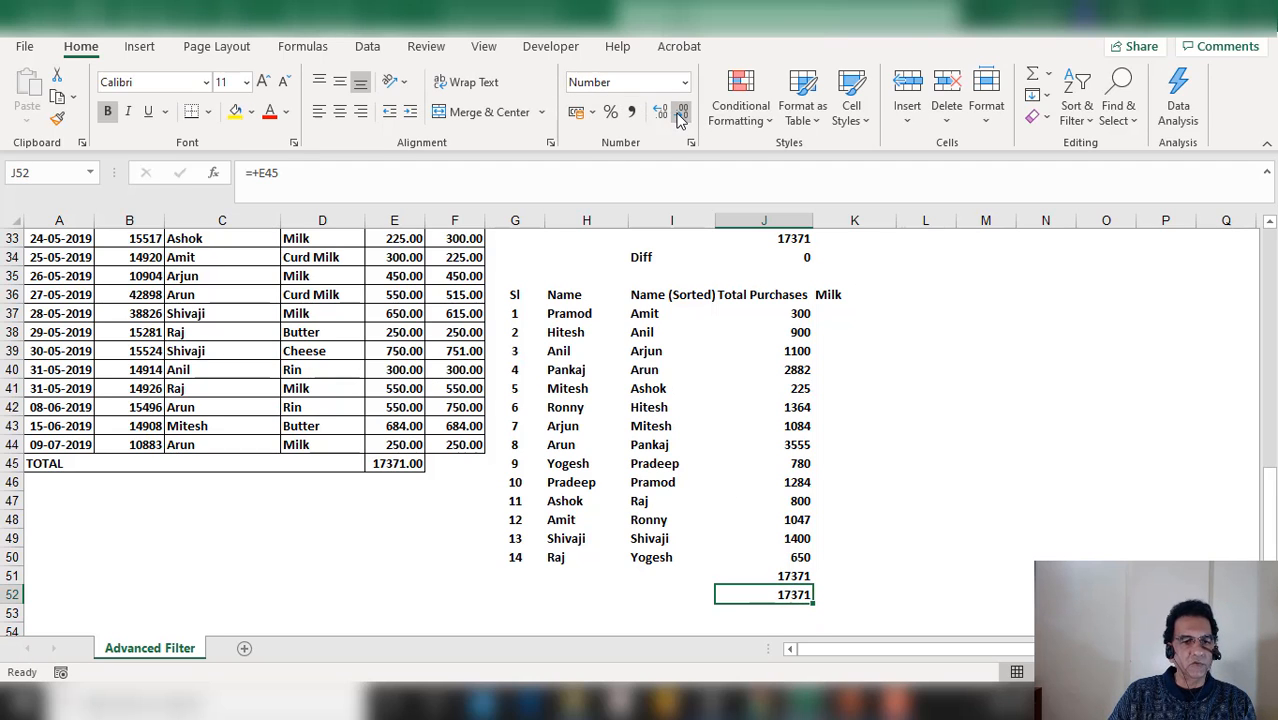
Enter =+J51-J52 in J53 to check the difference between the two totals
{"action": "key", "text": "Down"}
{"action": "type", "text": "+"}
{"action": "key", "text": "Up"}
{"action": "key", "text": "Up"}
{"action": "type", "text": "-"}
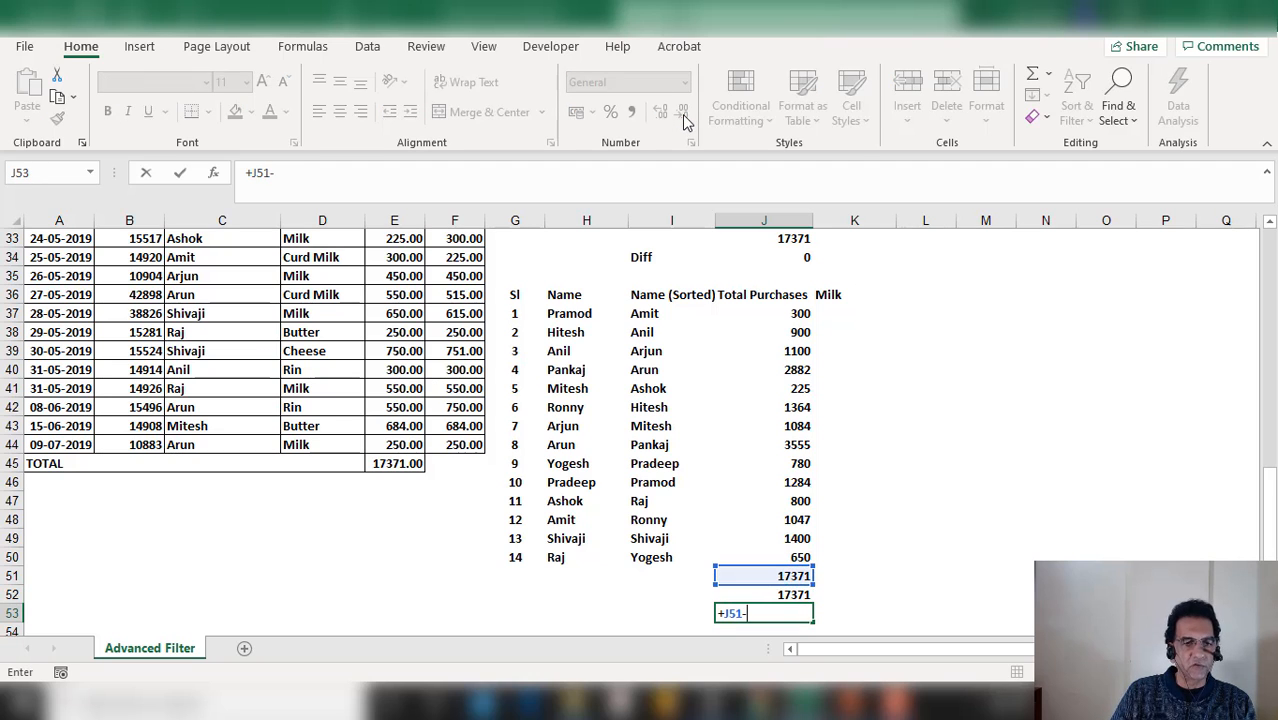
{"action": "key", "text": "Up"}
{"action": "key", "text": "Return"}
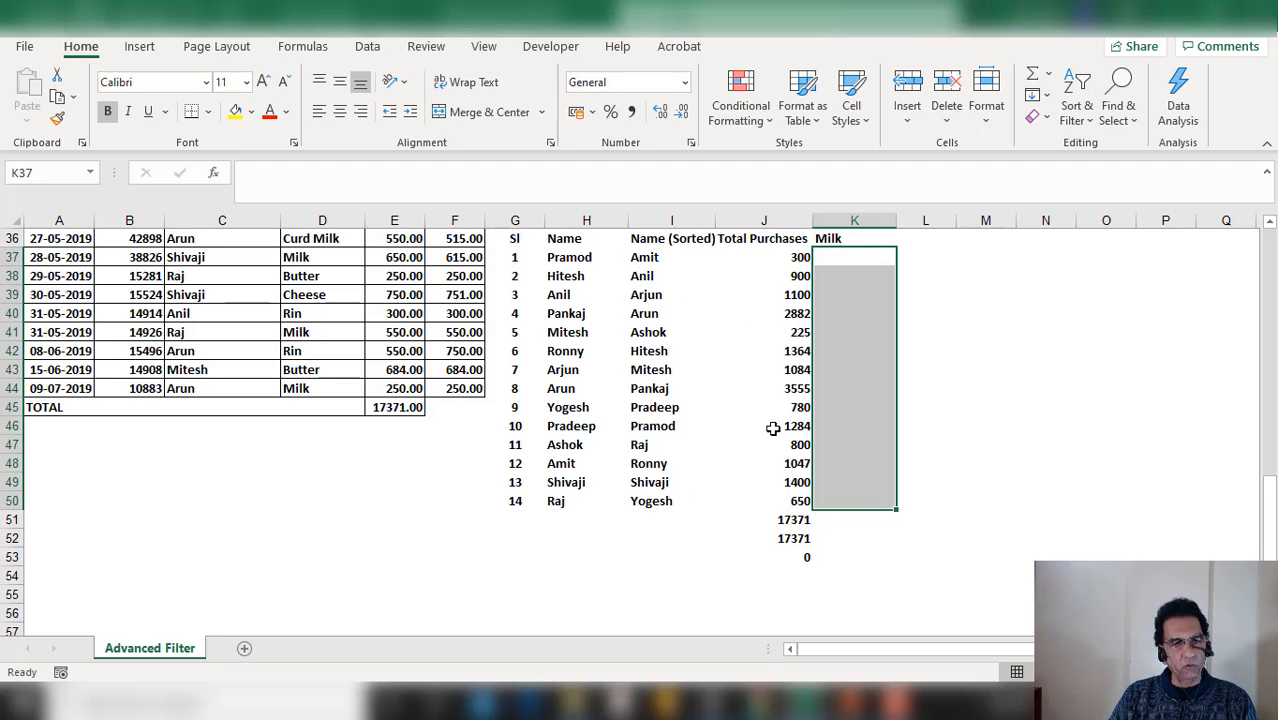
Start a SUMIFS formula in K37 through Function Arguments, setting the sum range to E10:E44
{"action": "left_click", "coordinate": [842, 261]}
{"action": "scroll", "coordinate": [878, 341], "scroll_direction": "up", "scroll_amount": 4}
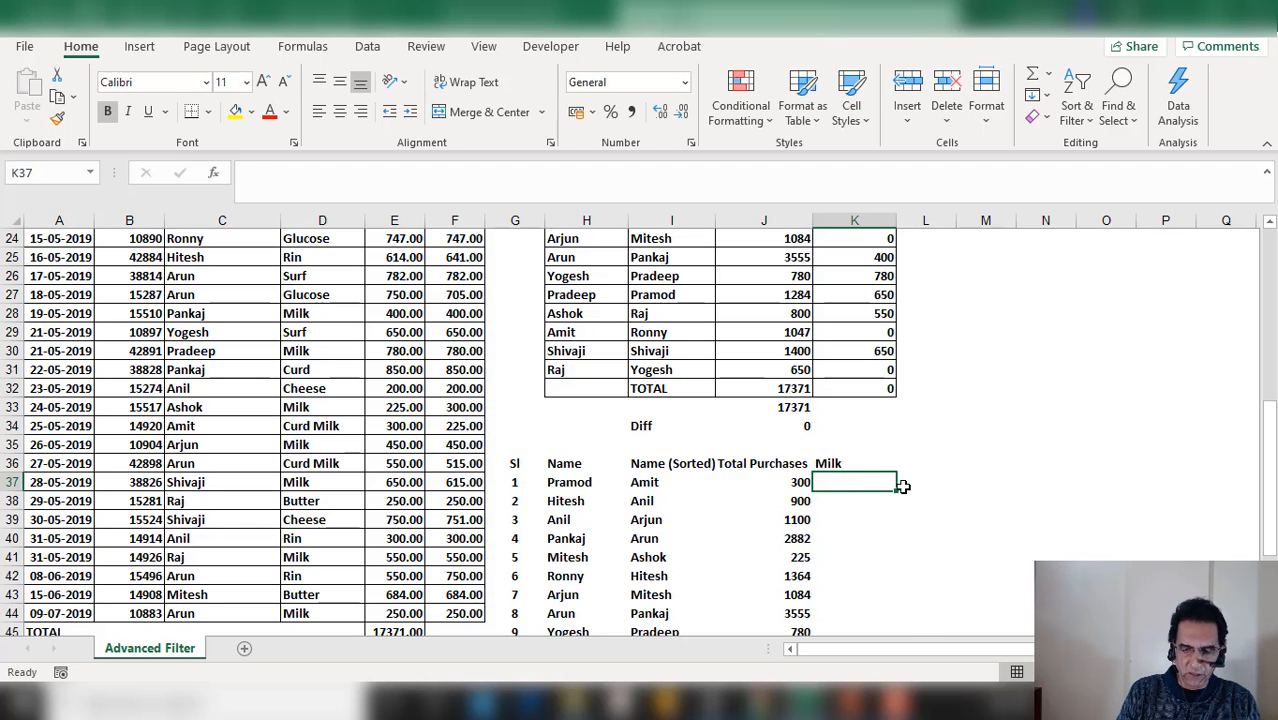
{"action": "type", "text": "=sumifs"}
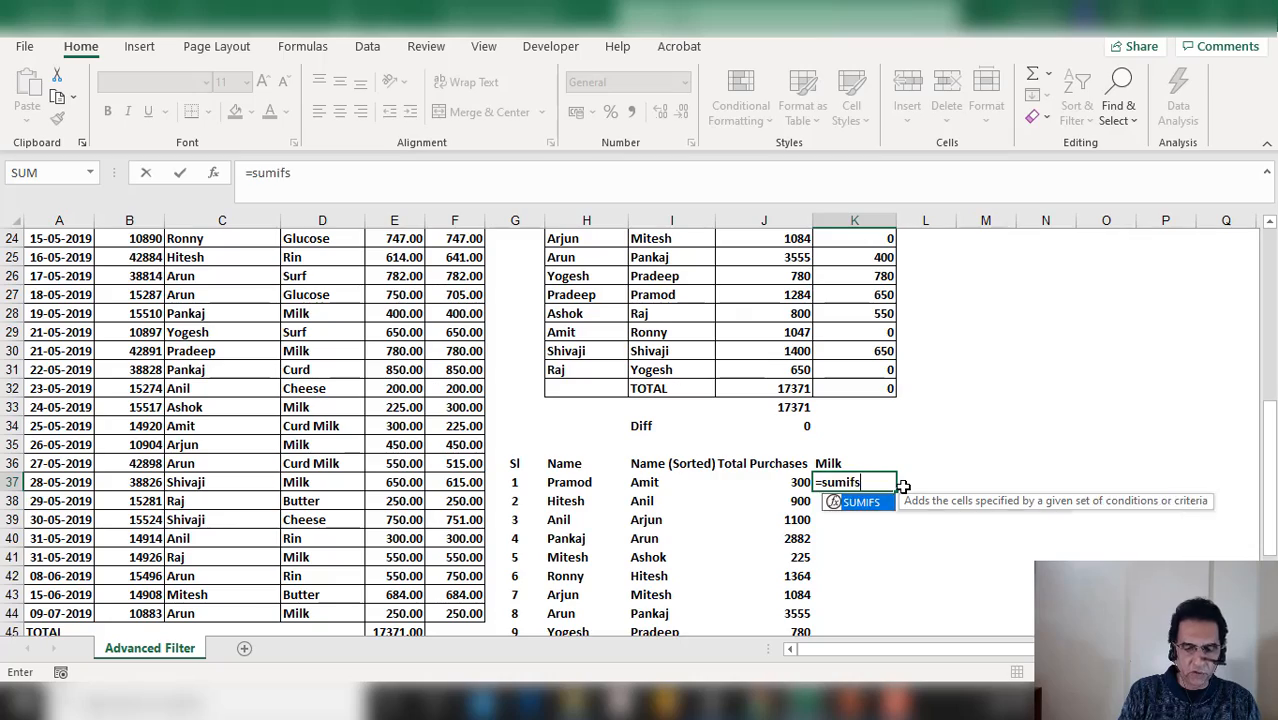
{"action": "type", "text": "("}
{"action": "scroll", "coordinate": [923, 482], "scroll_direction": "up", "scroll_amount": 3}
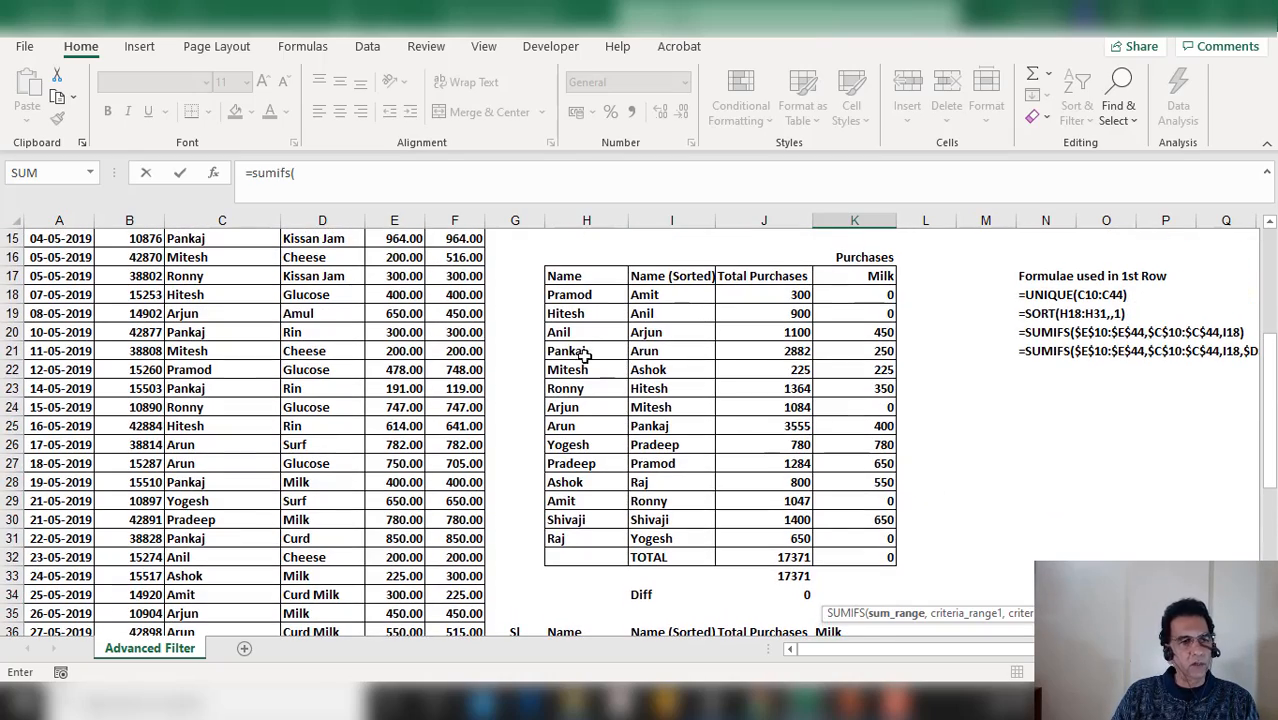
{"action": "scroll", "coordinate": [584, 355], "scroll_direction": "up", "scroll_amount": 2}
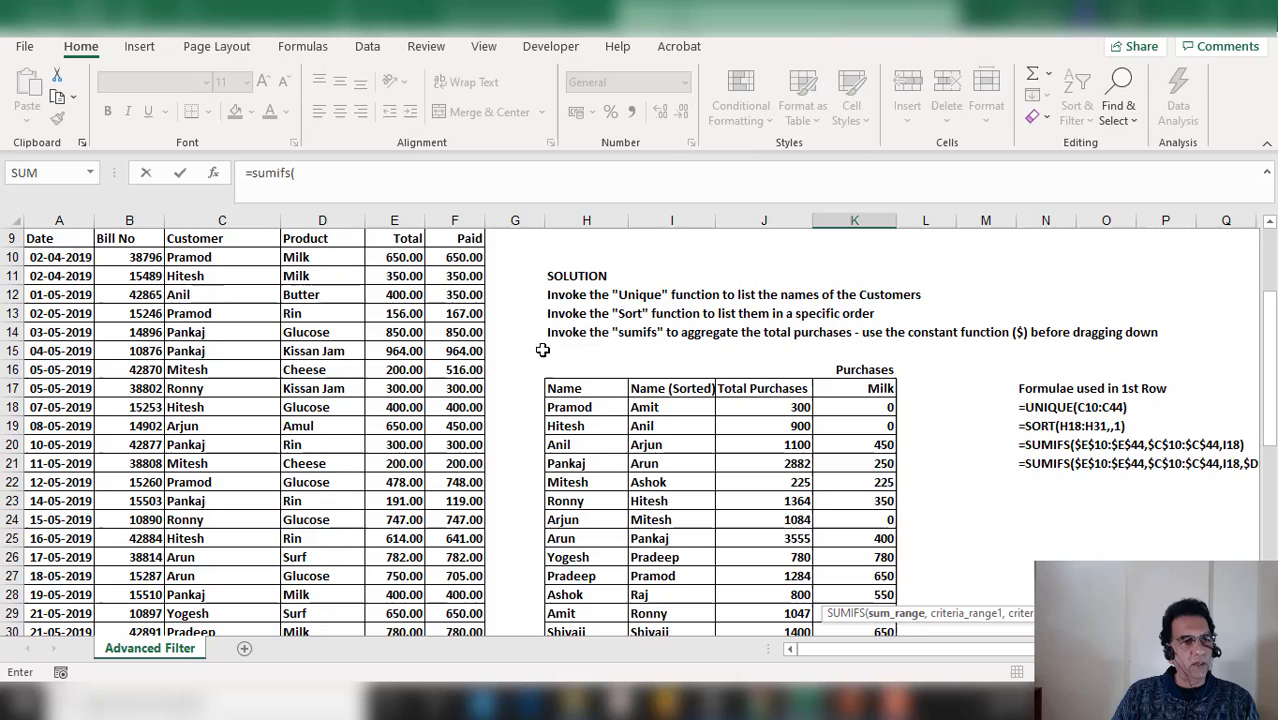
{"action": "left_click", "coordinate": [214, 173]}
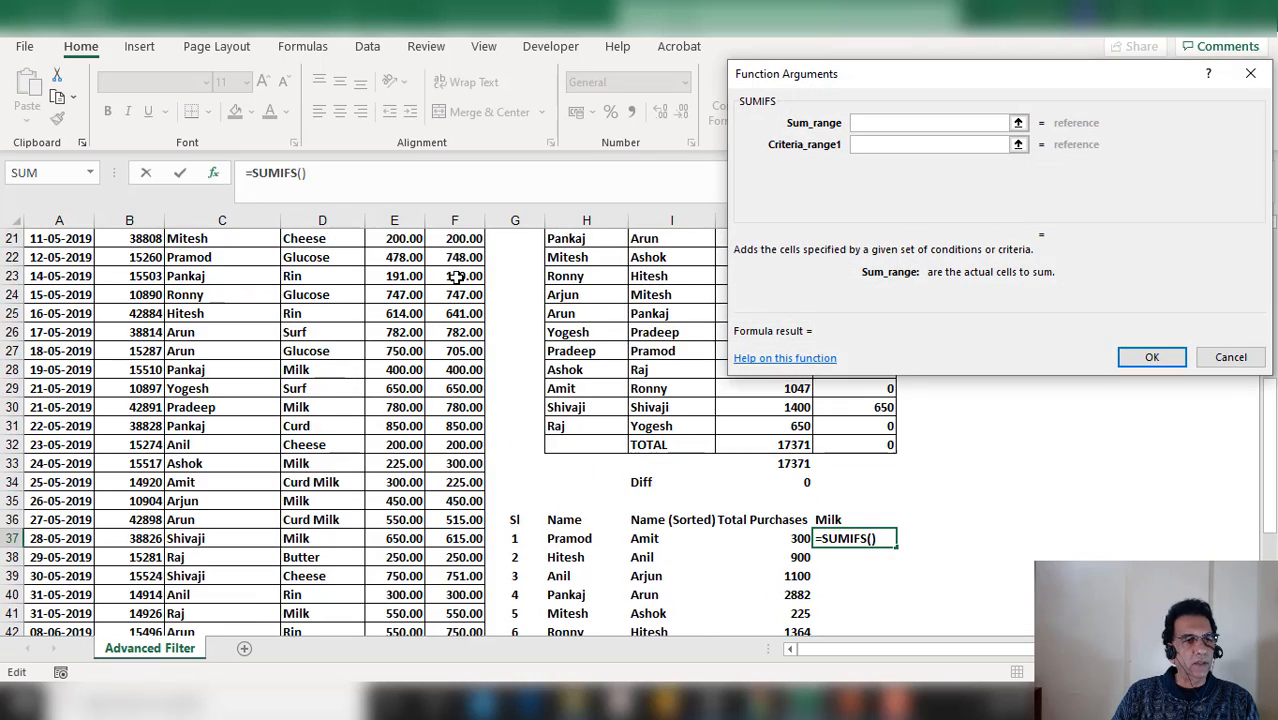
{"action": "scroll", "coordinate": [455, 276], "scroll_direction": "up", "scroll_amount": 4}
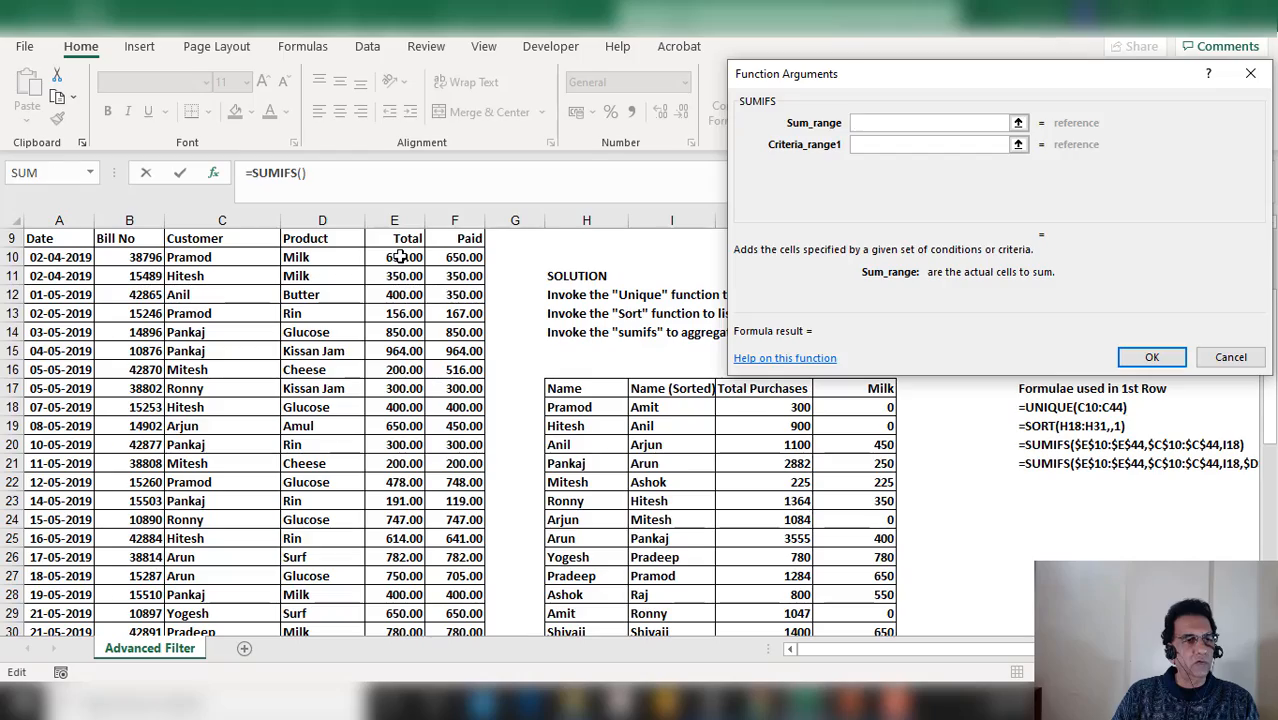
{"action": "left_click_drag", "start_coordinate": [400, 257], "coordinate": [383, 537]}
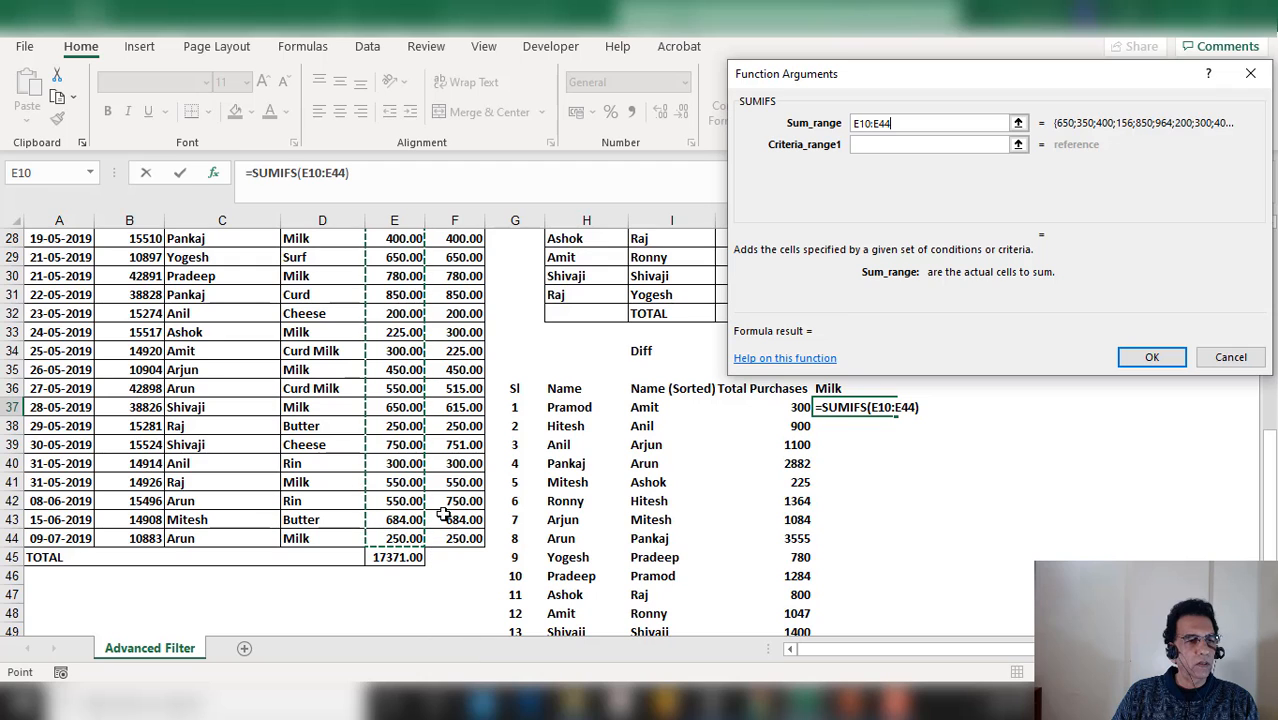
{"action": "key", "text": "Tab"}
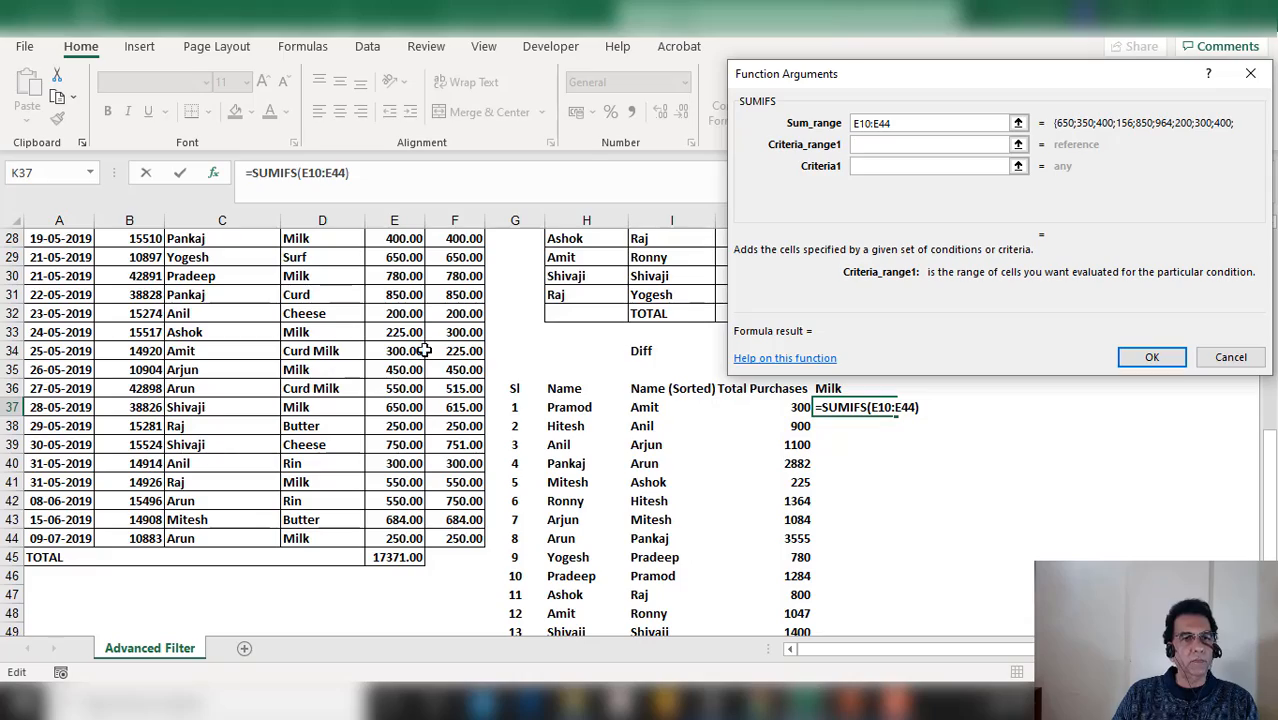
Set the first criteria range to the customer column C10:C44 and the criterion to I37
{"action": "scroll", "coordinate": [230, 323], "scroll_direction": "up", "scroll_amount": 7}
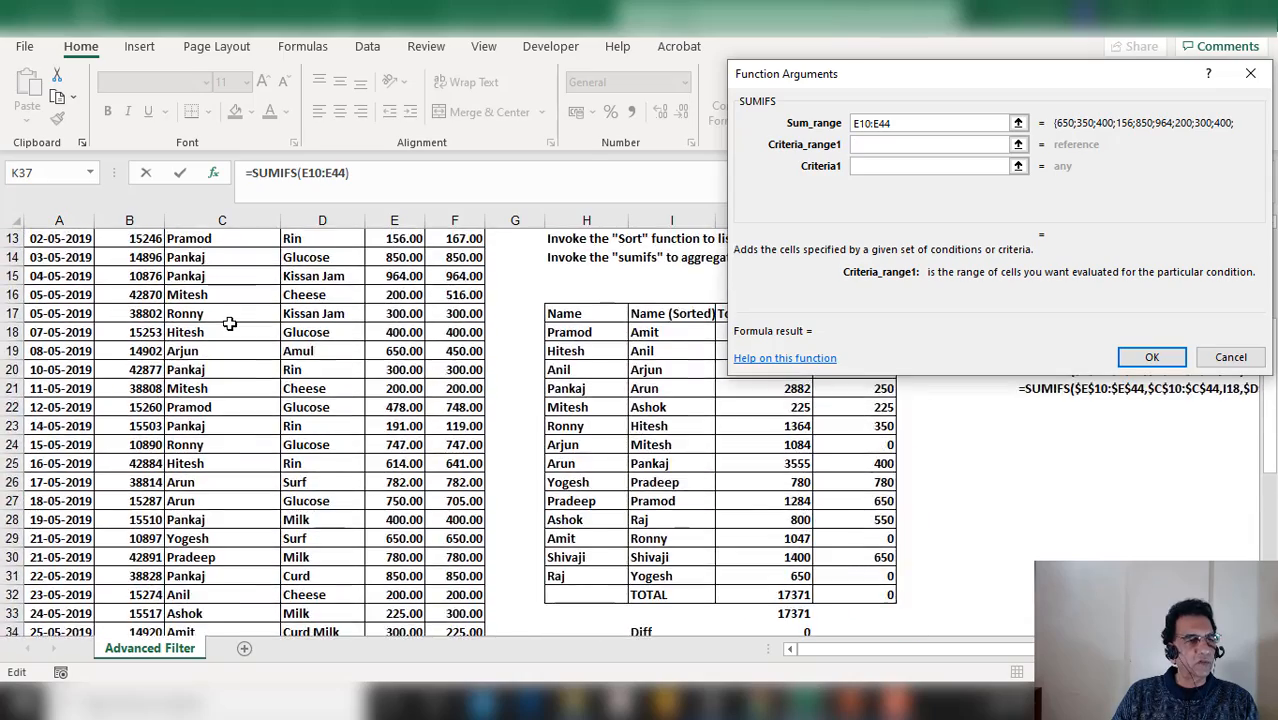
{"action": "left_click_drag", "start_coordinate": [229, 296], "coordinate": [218, 537]}
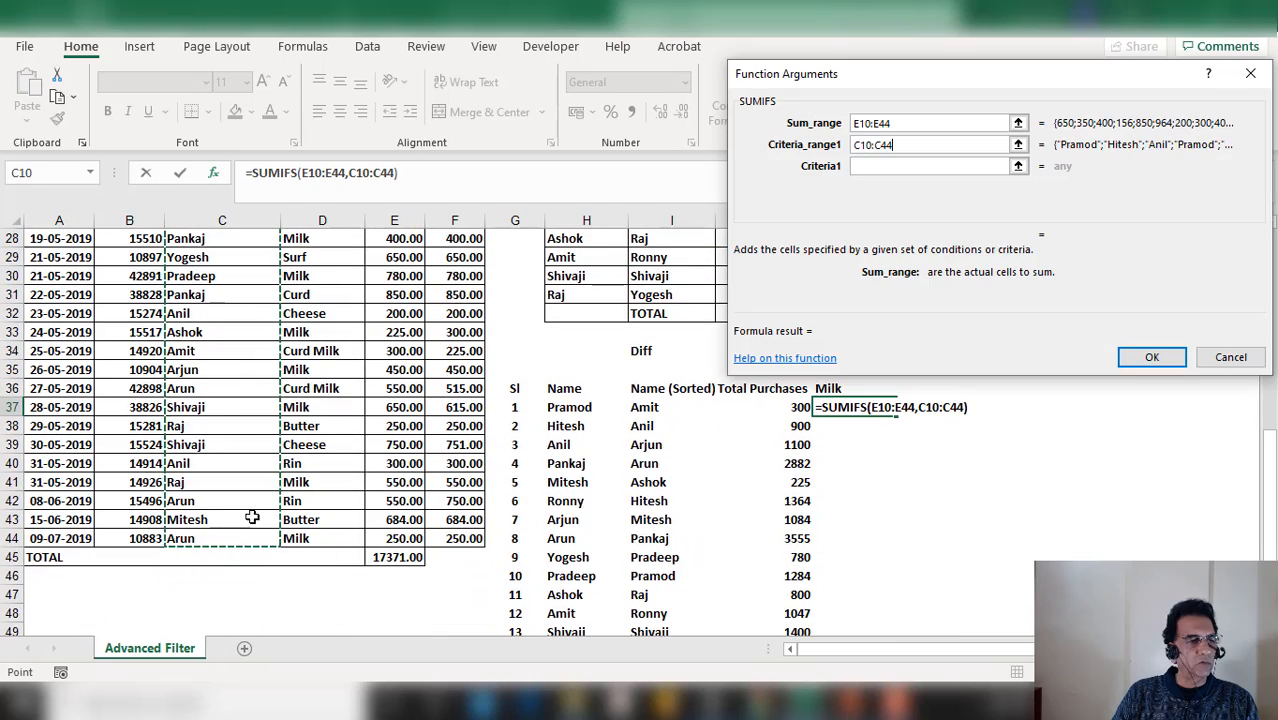
{"action": "left_click", "coordinate": [932, 166]}
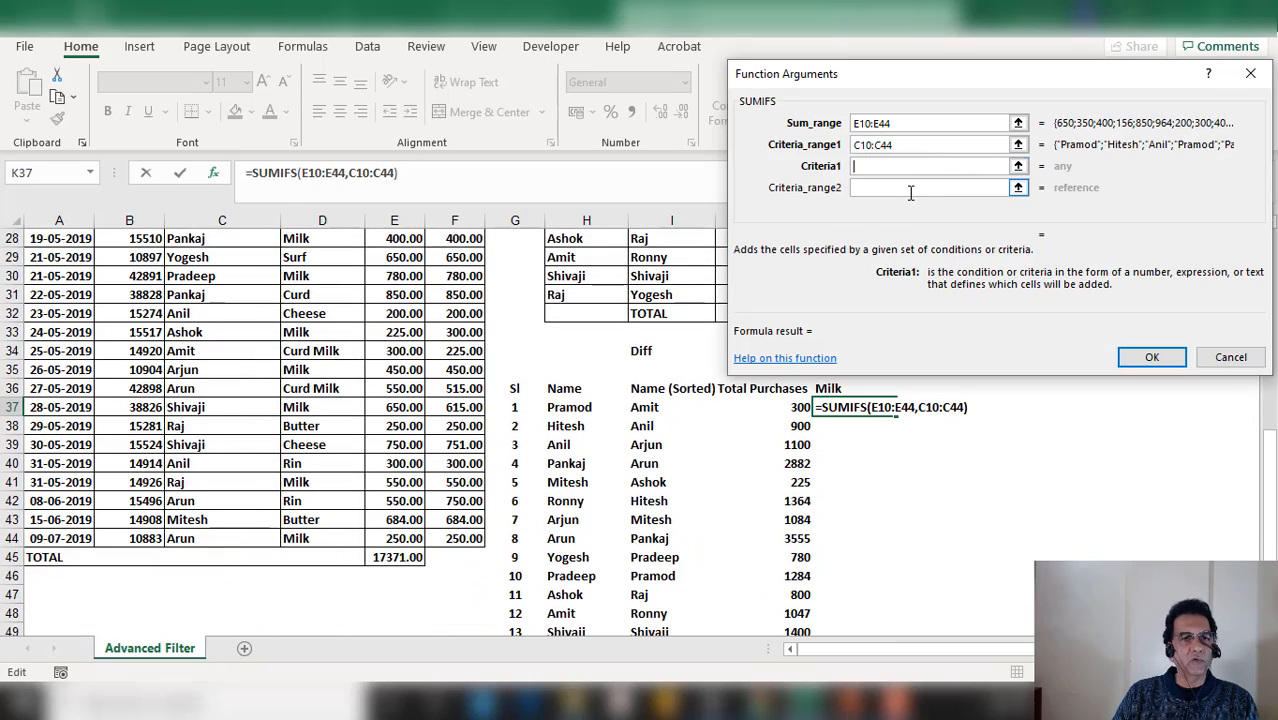
{"action": "left_click", "coordinate": [656, 407]}
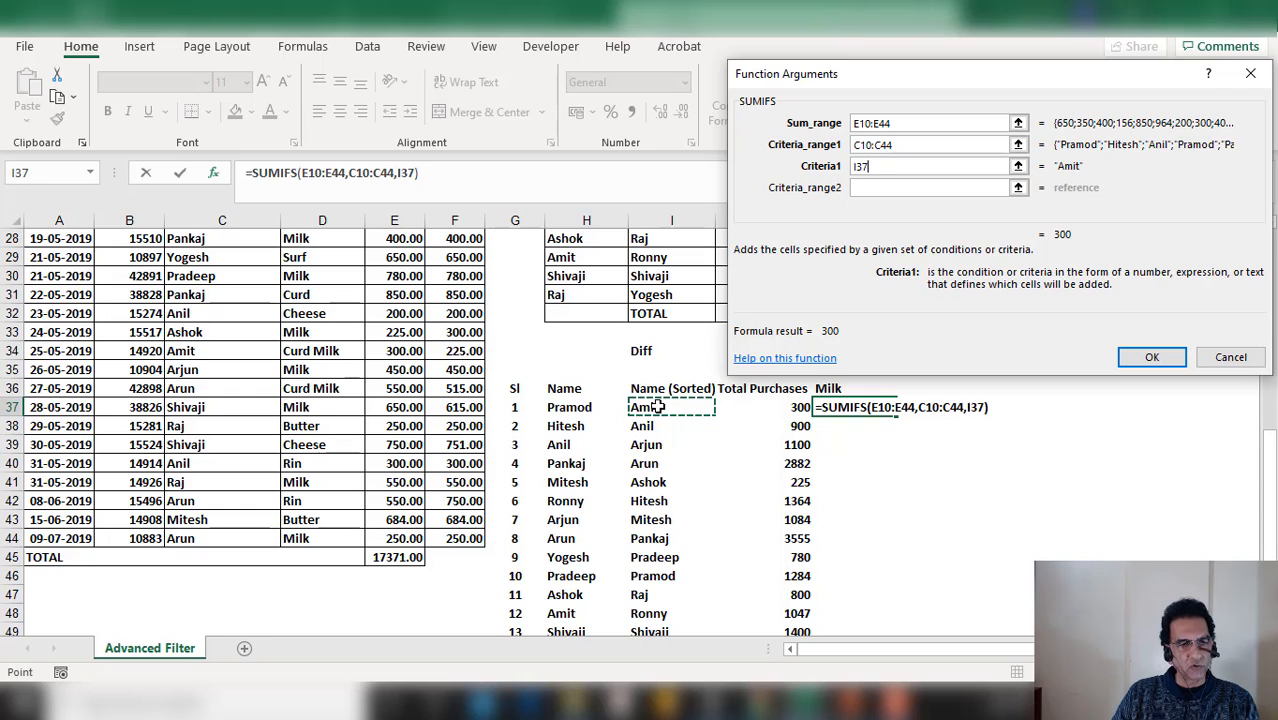
{"action": "left_click", "coordinate": [886, 187]}
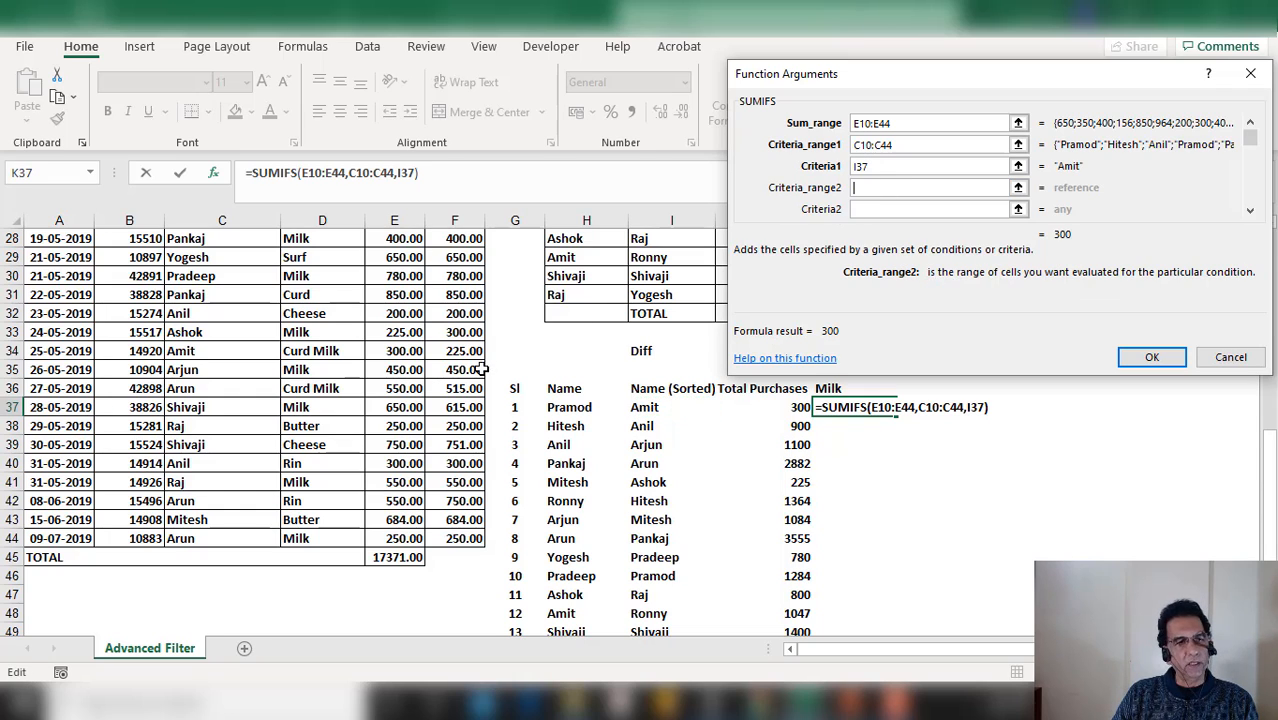
Add the product column D10:D44 as second criteria range with the Milk header K36 as criterion, and confirm
{"action": "scroll", "coordinate": [477, 370], "scroll_direction": "up", "scroll_amount": 8}
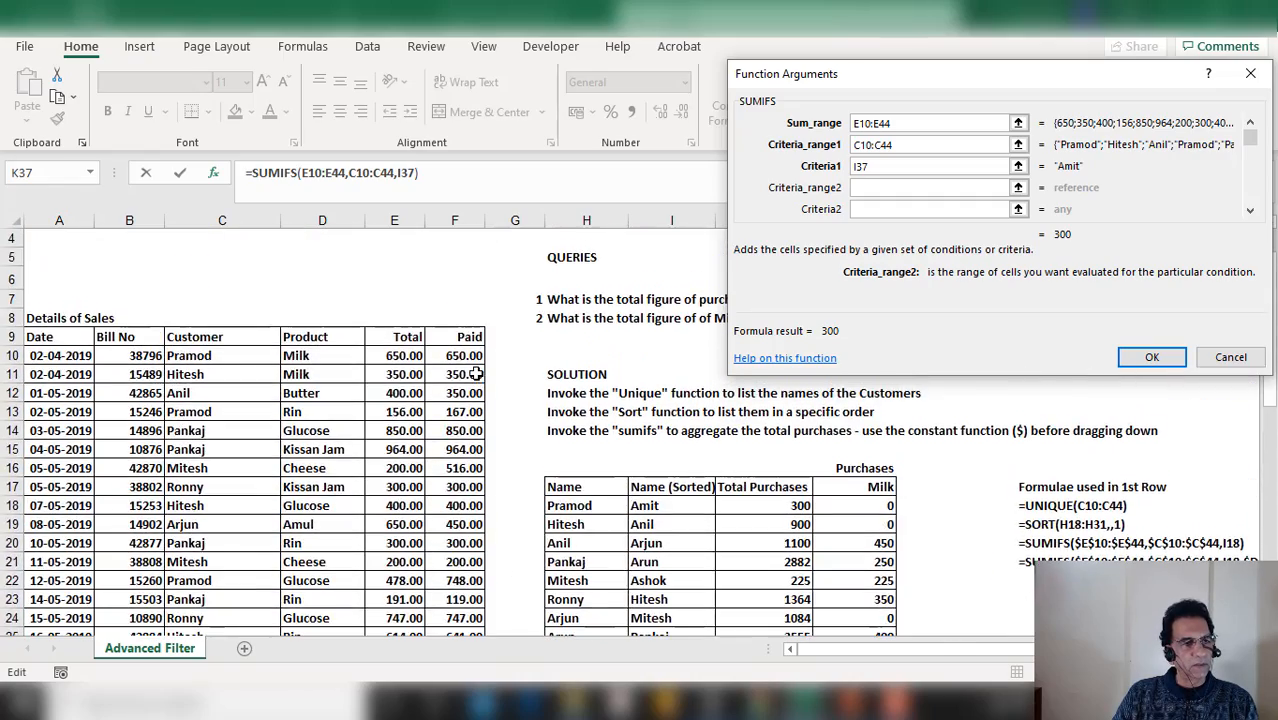
{"action": "scroll", "coordinate": [477, 370], "scroll_direction": "down", "scroll_amount": 1}
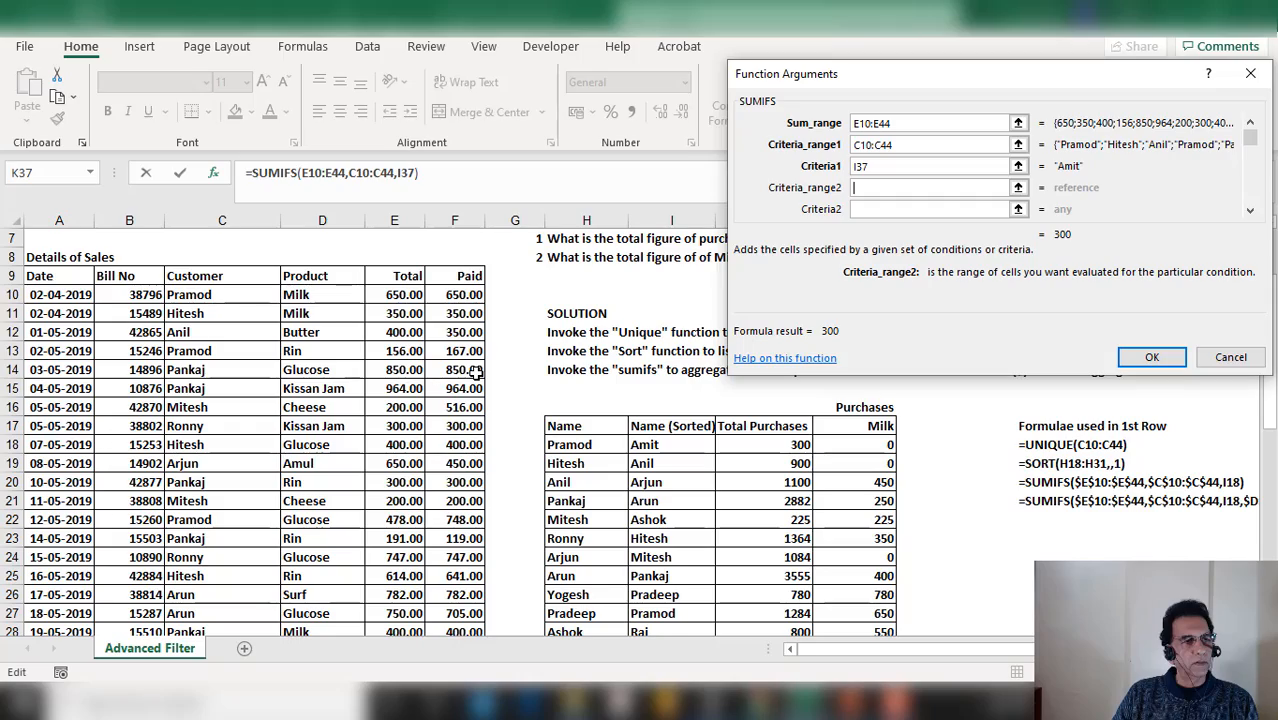
{"action": "left_click_drag", "start_coordinate": [322, 294], "coordinate": [303, 535]}
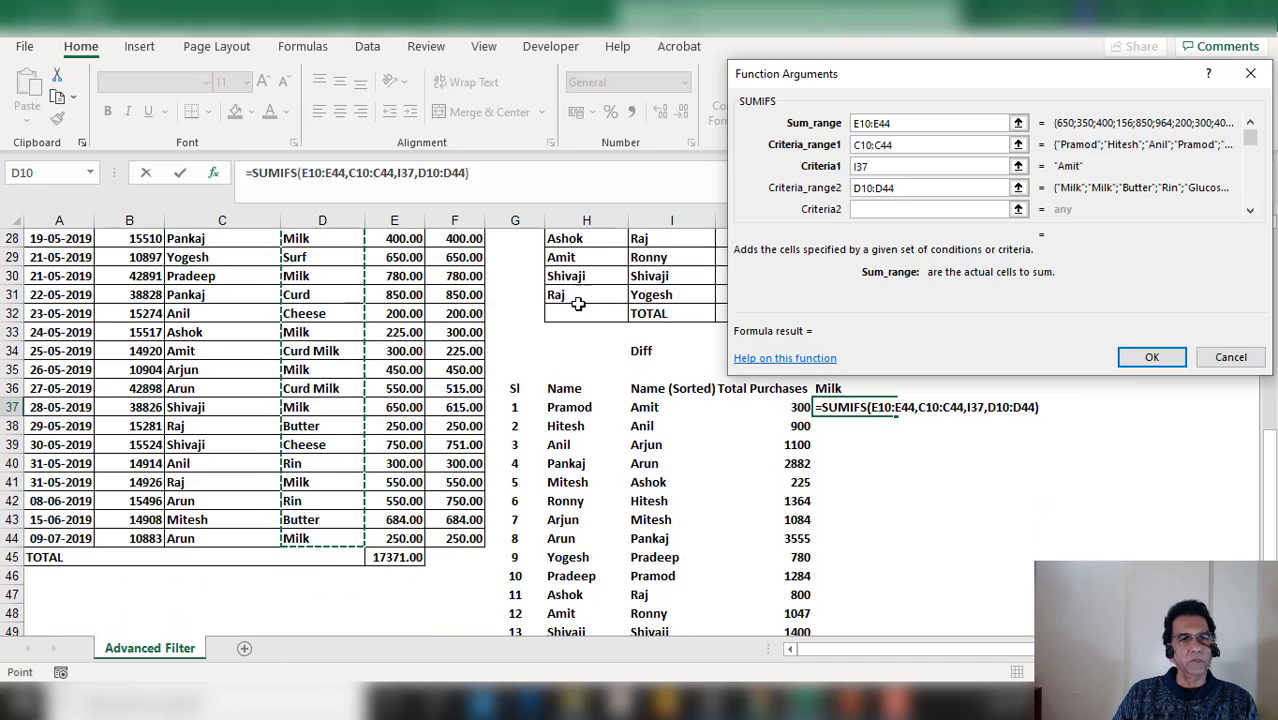
{"action": "left_click", "coordinate": [901, 208]}
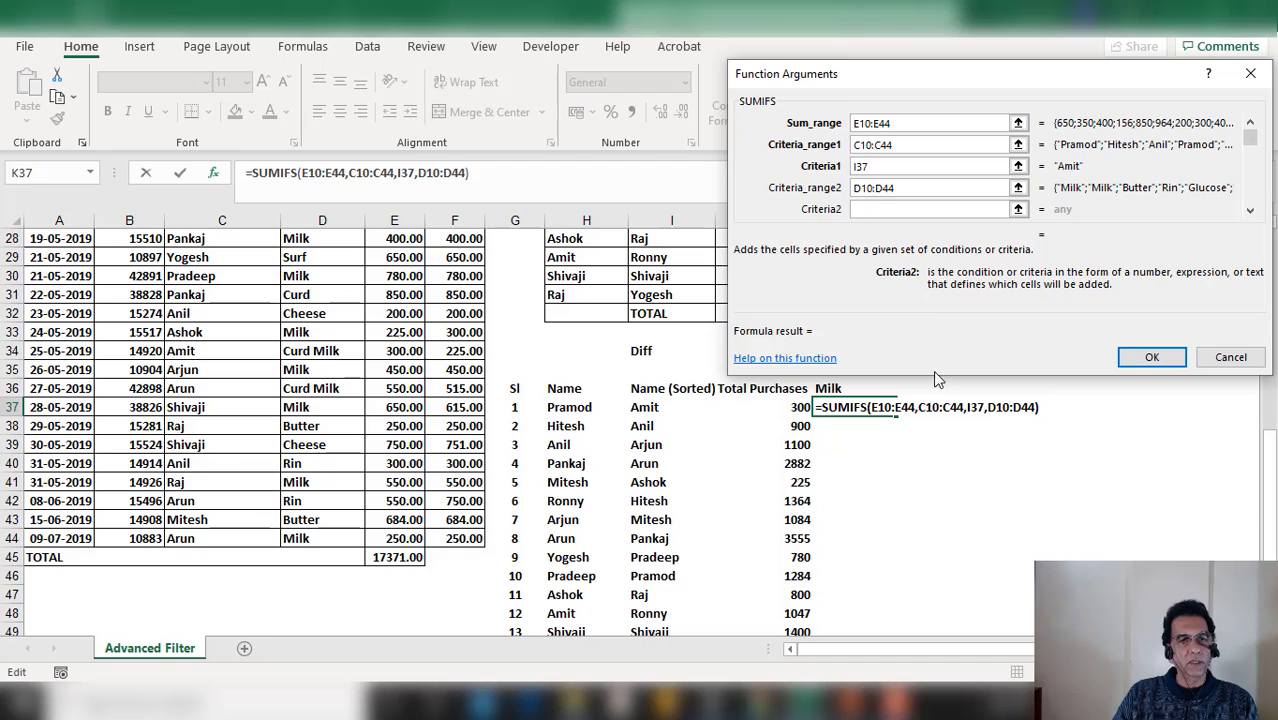
{"action": "left_click", "coordinate": [831, 393]}
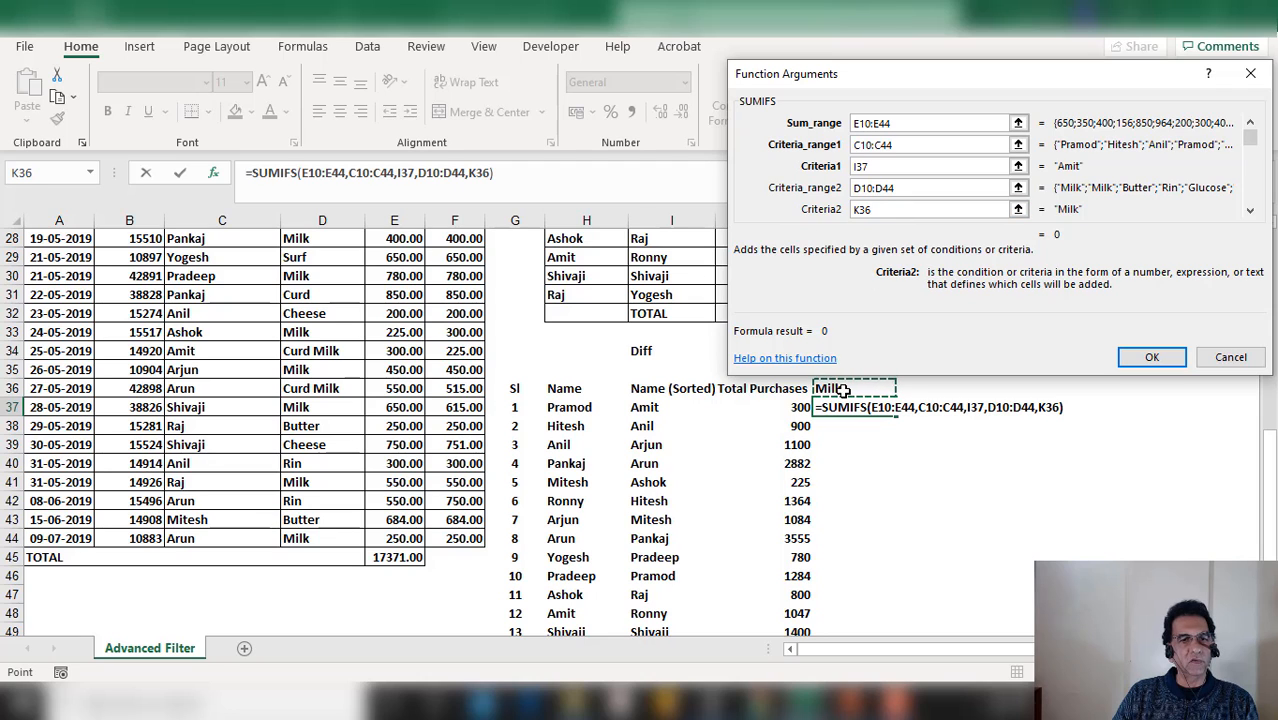
{"action": "left_click", "coordinate": [1168, 358]}
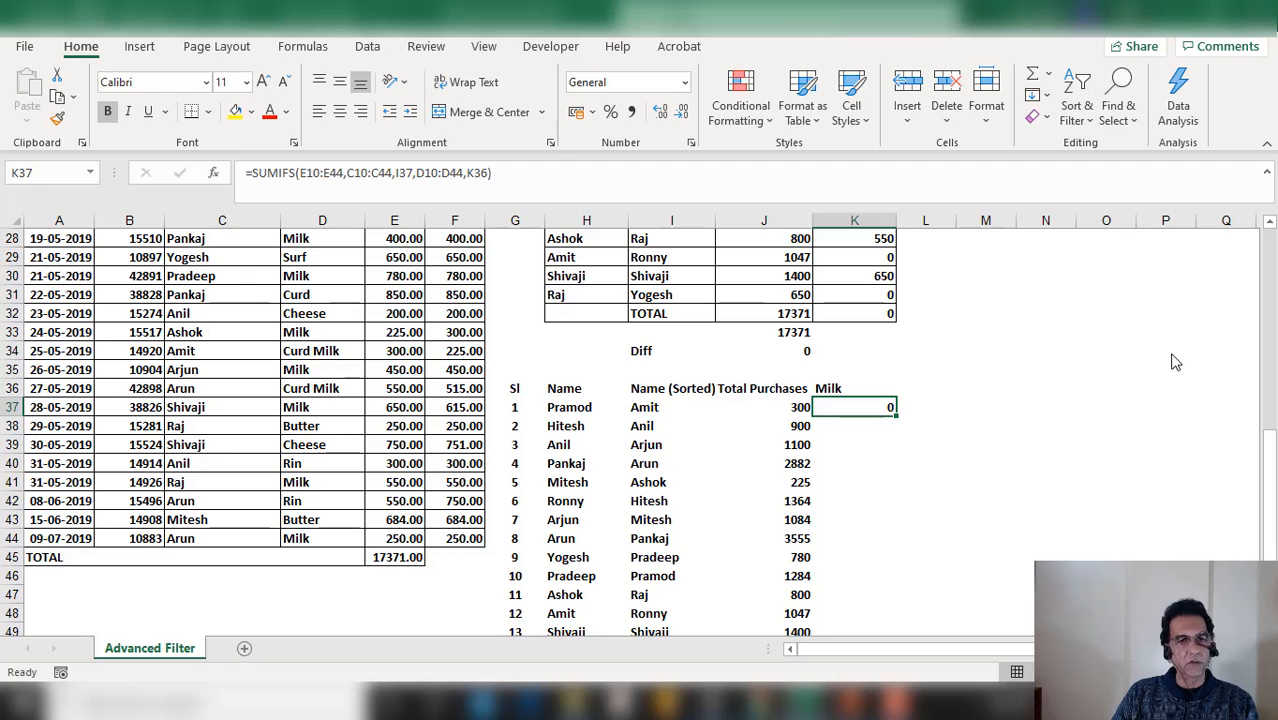
Edit K37's formula to make the sum range $E$10:$E$44 and customer range $C$10:$C$44 absolute
{"action": "key", "text": "F2"}
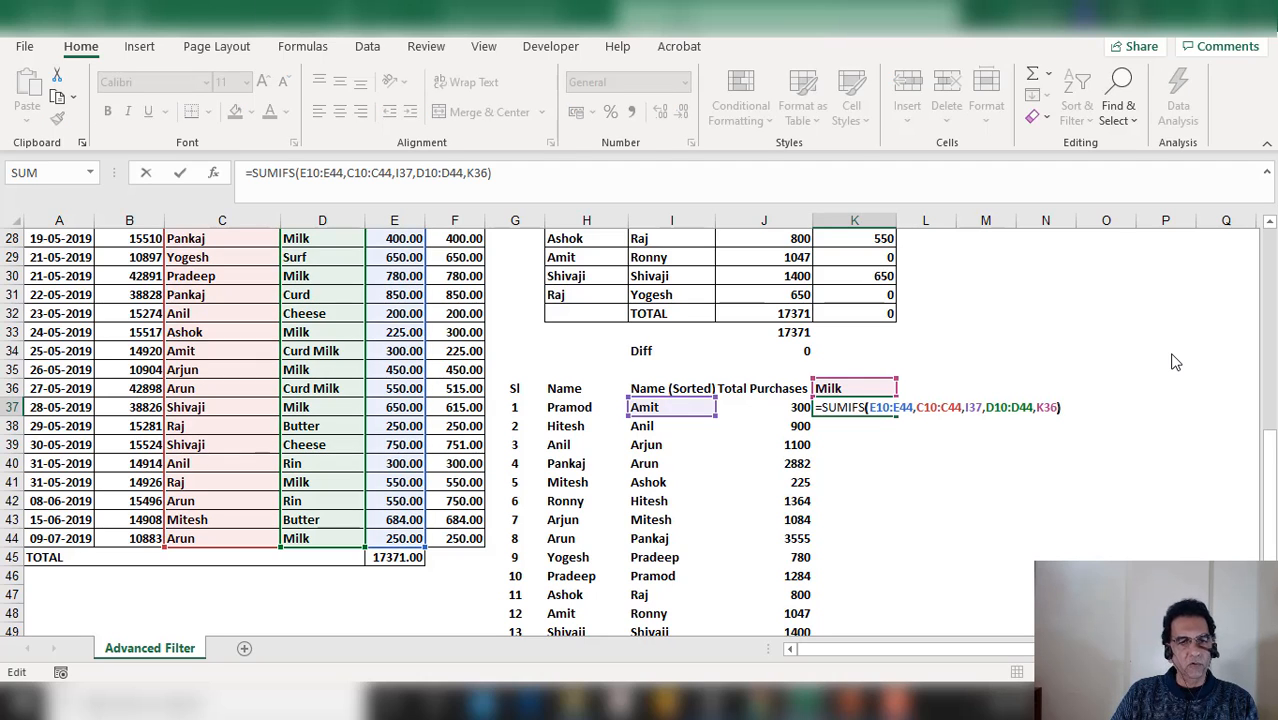
{"action": "key", "text": "Left"}
{"action": "key", "text": "Left"}
{"action": "key", "text": "Left"}
{"action": "key", "text": "Left"}
{"action": "key", "text": "Left"}
{"action": "key", "text": "Left"}
{"action": "key", "text": "Left"}
{"action": "key", "text": "Left"}
{"action": "key", "text": "Left"}
{"action": "key", "text": "Left"}
{"action": "key", "text": "Left"}
{"action": "key", "text": "Left"}
{"action": "key", "text": "Left"}
{"action": "key", "text": "Left"}
{"action": "key", "text": "Left"}
{"action": "key", "text": "Left"}
{"action": "key", "text": "Left"}
{"action": "key", "text": "Left"}
{"action": "key", "text": "Left"}
{"action": "key", "text": "Left"}
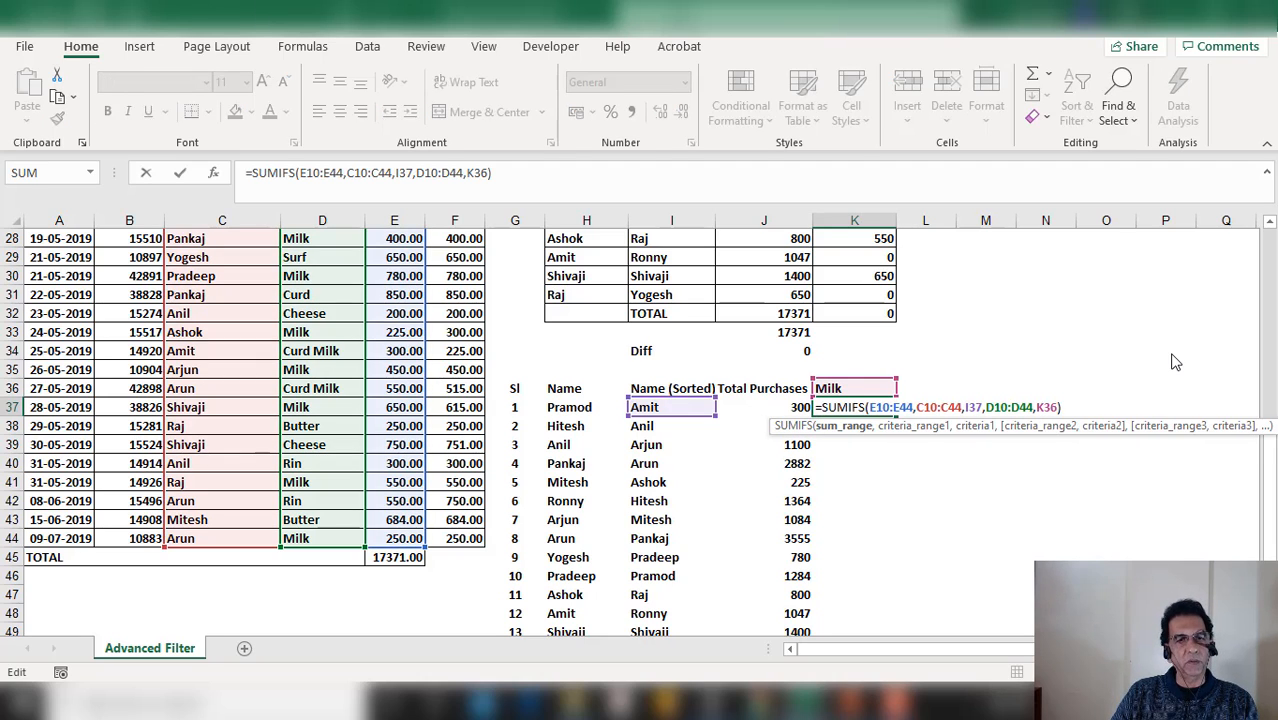
{"action": "key", "text": "Left"}
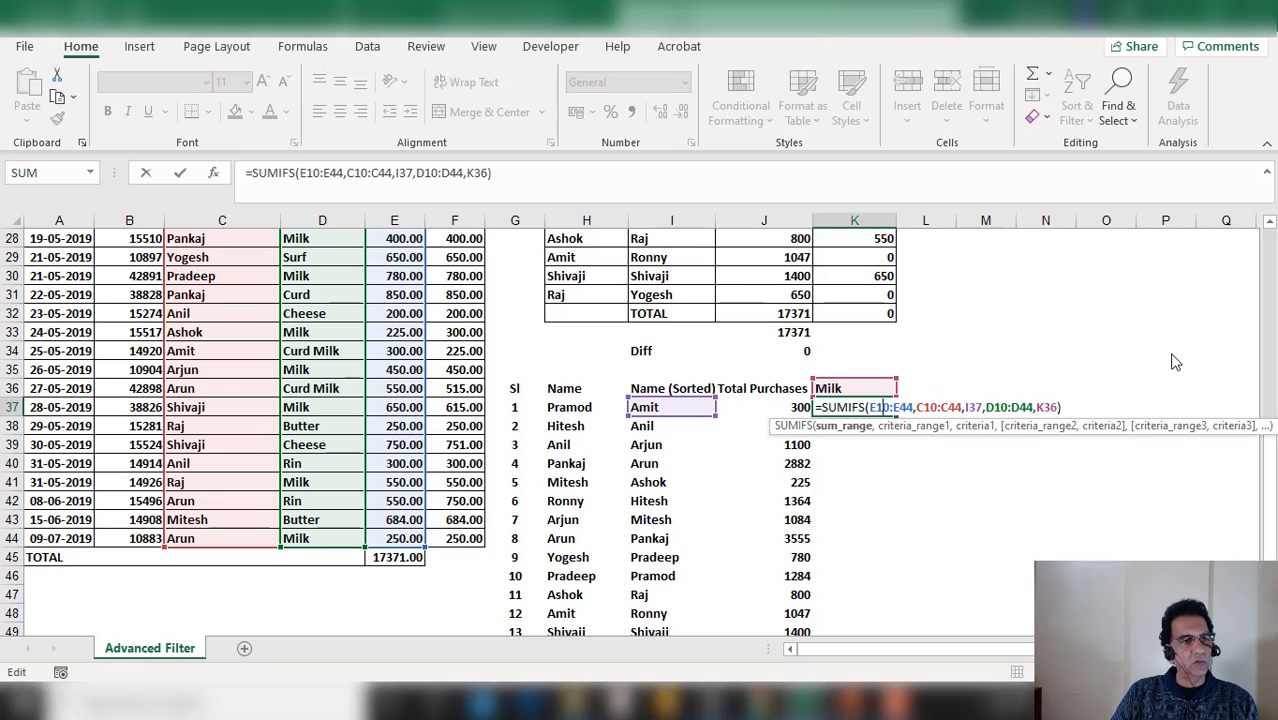
{"action": "key", "text": "F4"}
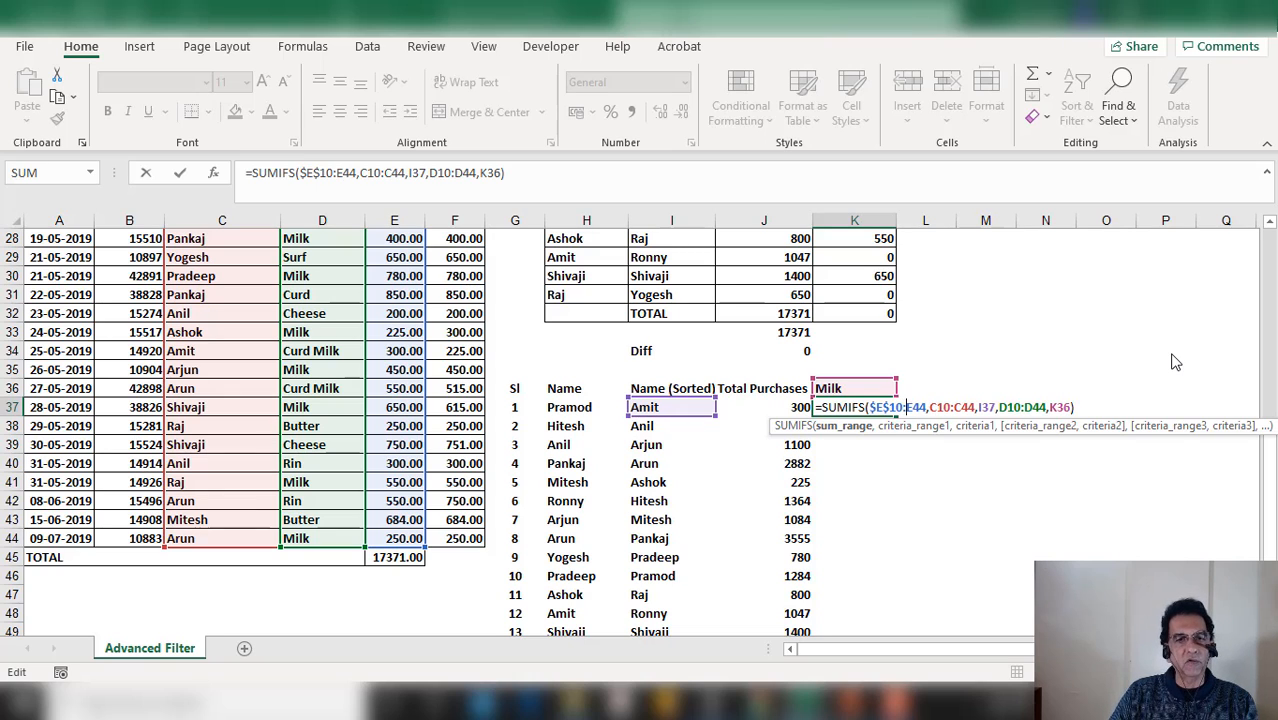
{"action": "key", "text": "F4"}
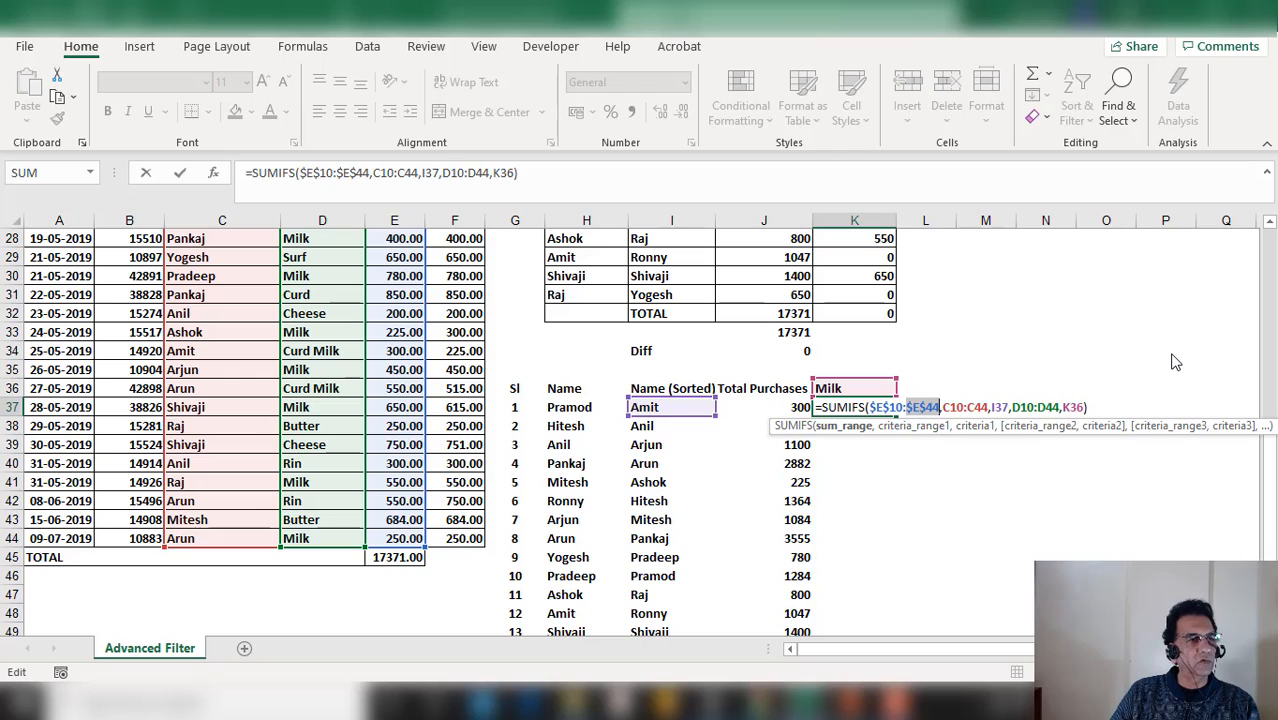
{"action": "key", "text": "Right"}
{"action": "key", "text": "Right"}
{"action": "key", "text": "Right"}
{"action": "key", "text": "Right"}
{"action": "key", "text": "Right"}
{"action": "key", "text": "Right"}
{"action": "key", "text": "F4"}
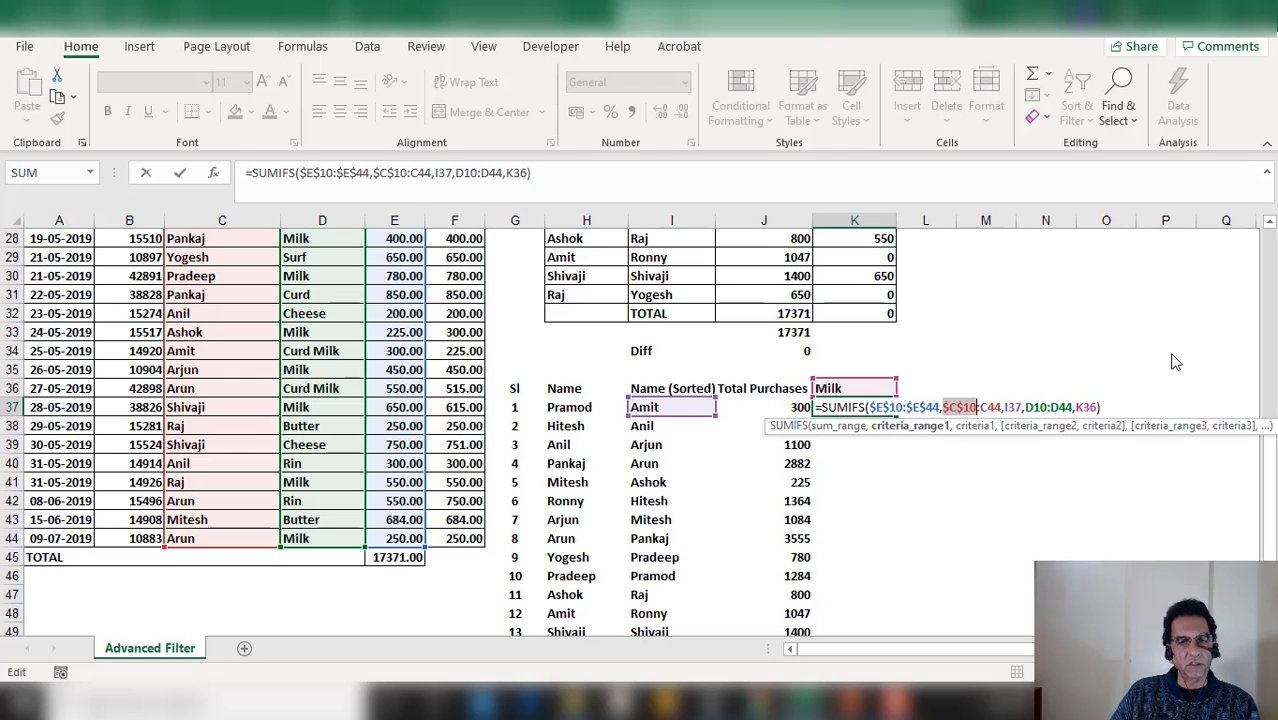
{"action": "key", "text": "F4"}
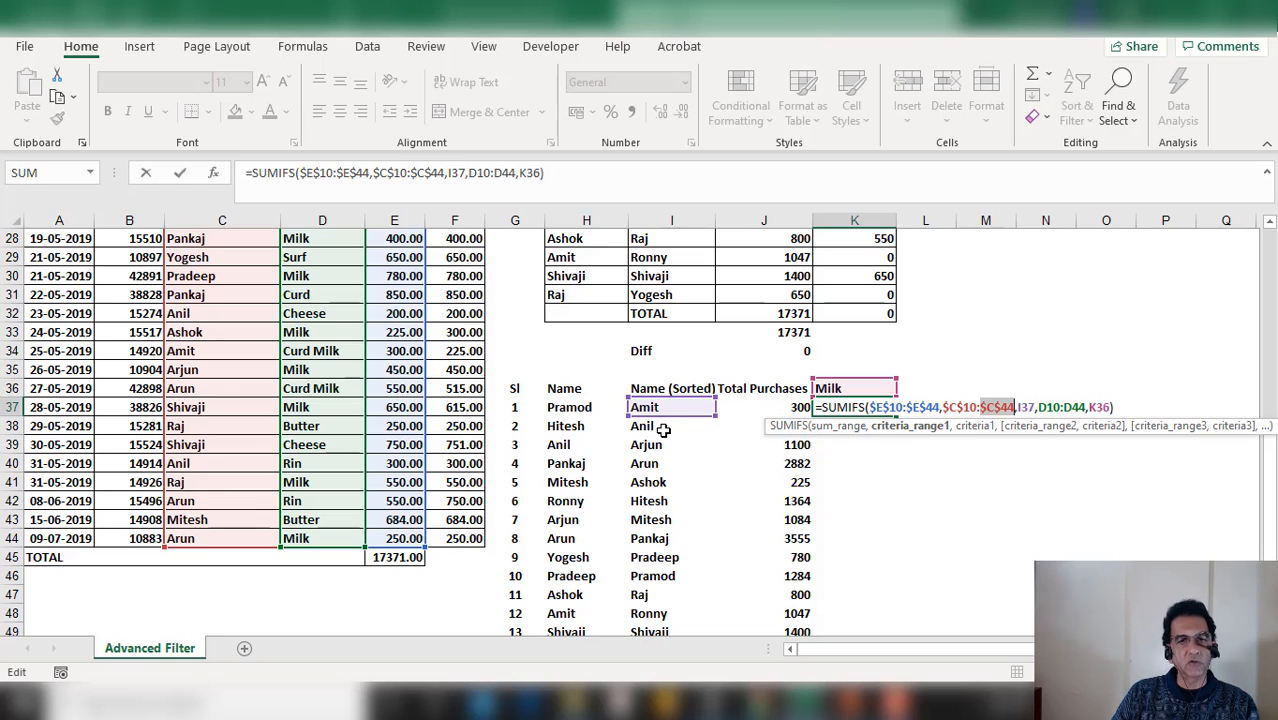
Make the product range $D$10:$D$44 and the Milk criterion $K$36 absolute, then confirm the formula
{"action": "left_click", "coordinate": [1051, 406]}
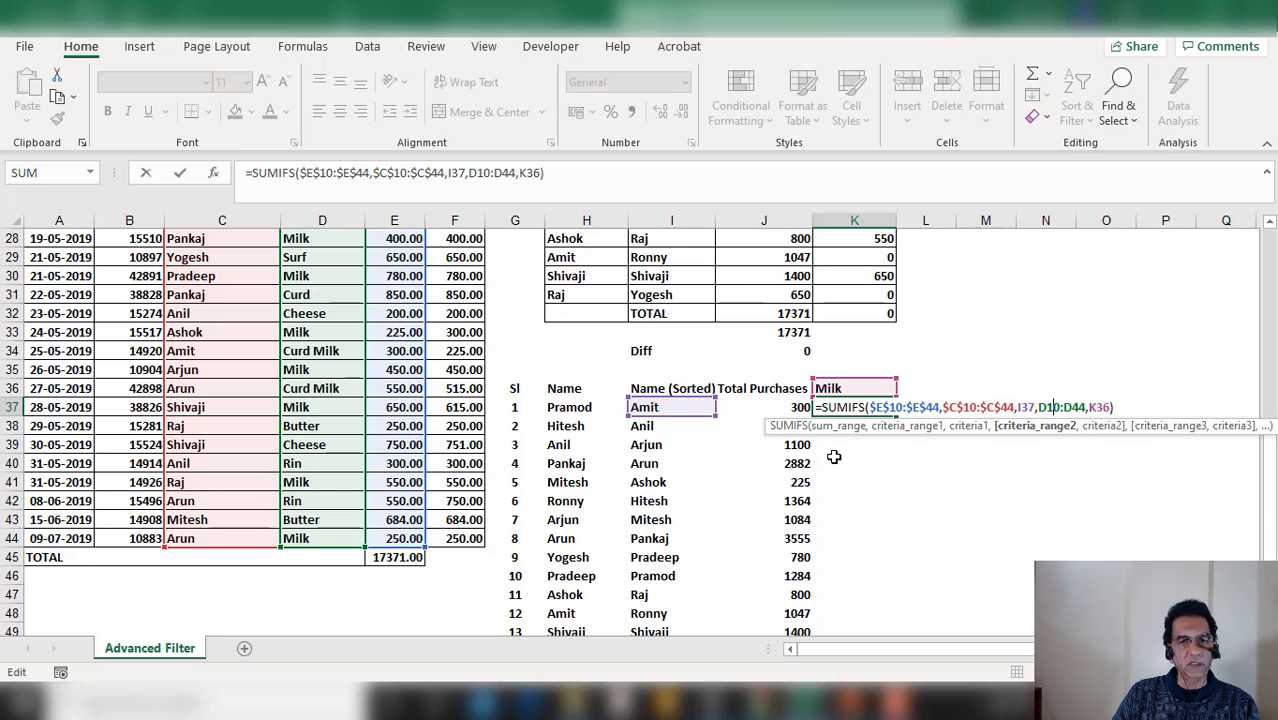
{"action": "key", "text": "F4"}
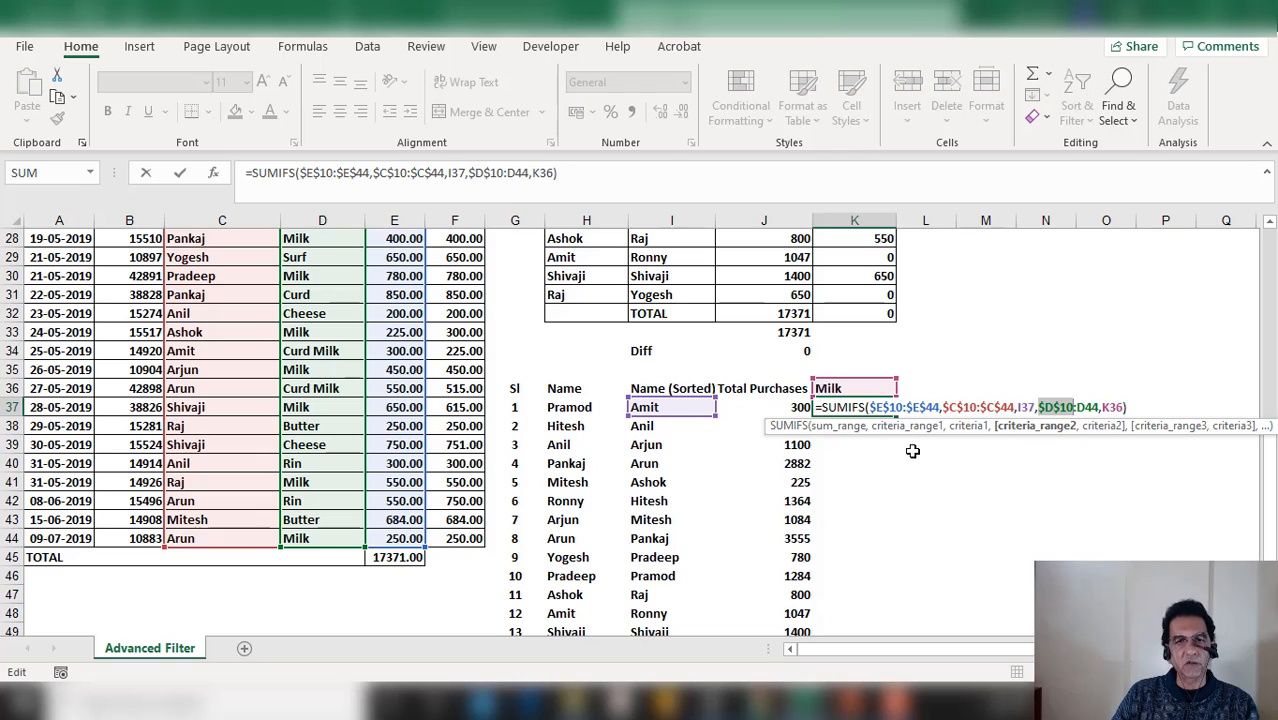
{"action": "left_click", "coordinate": [1090, 407]}
{"action": "key", "text": "F4"}
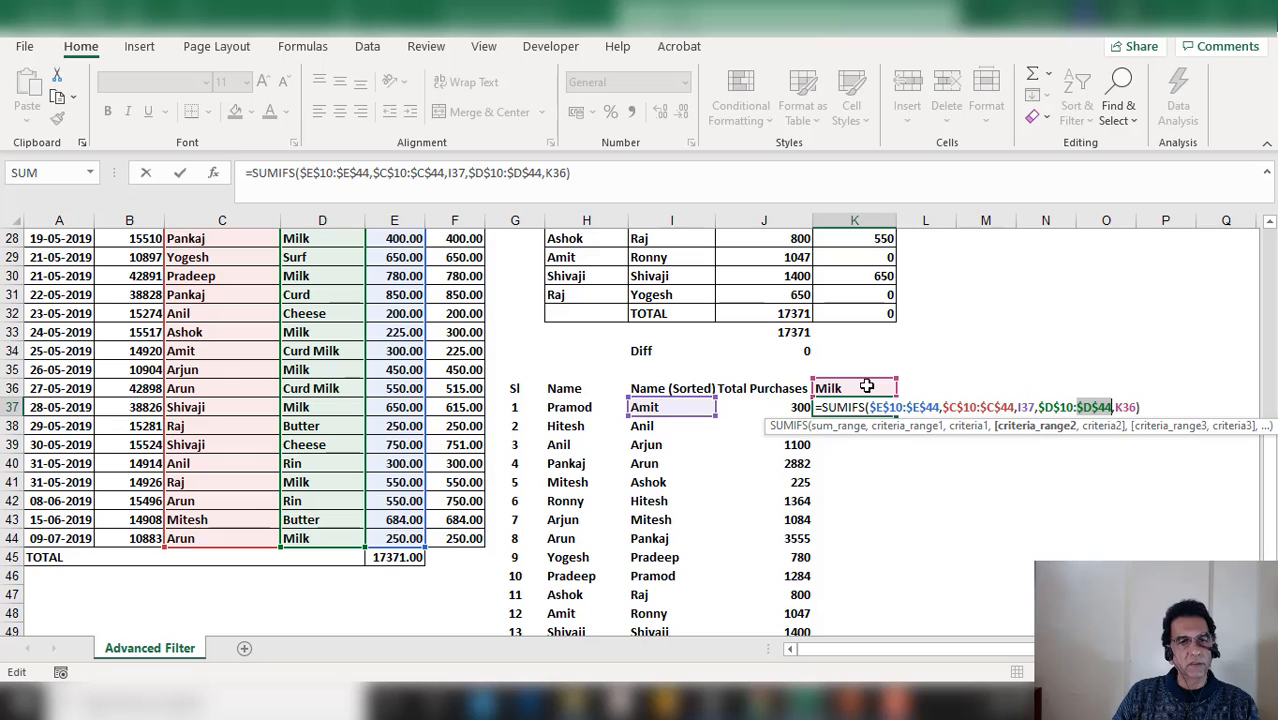
{"action": "left_click", "coordinate": [1120, 407]}
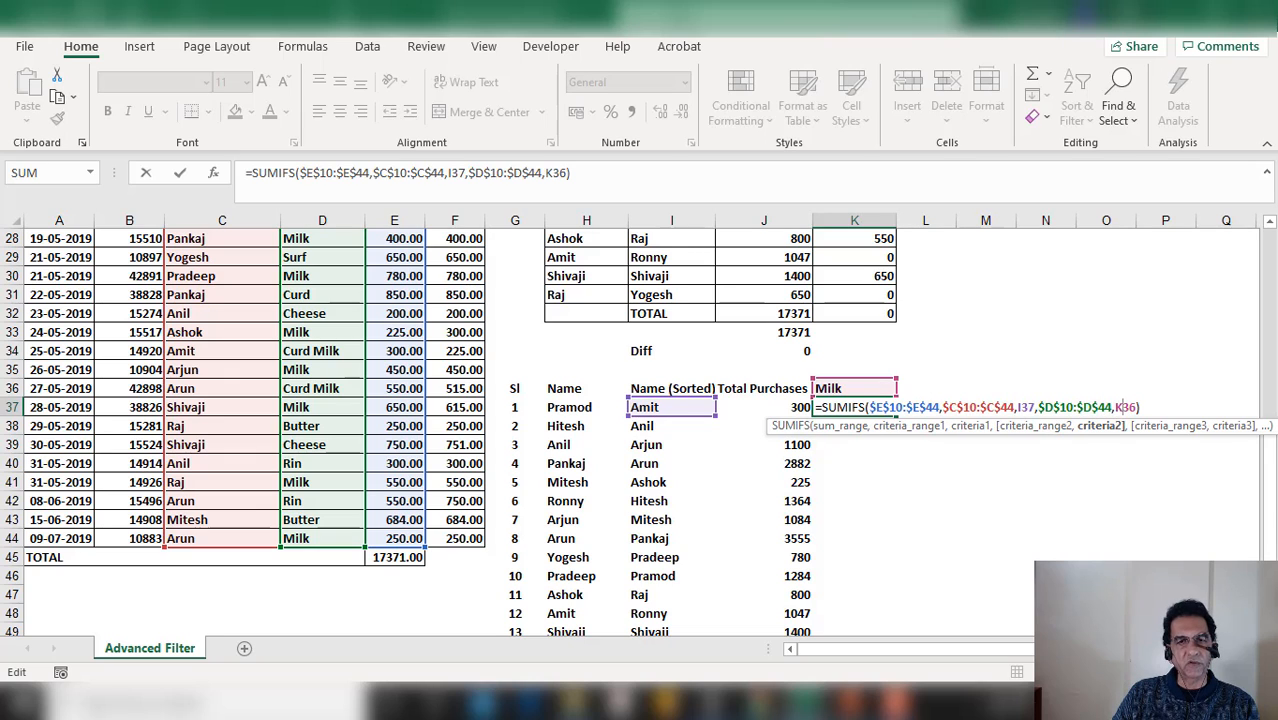
{"action": "key", "text": "F4"}
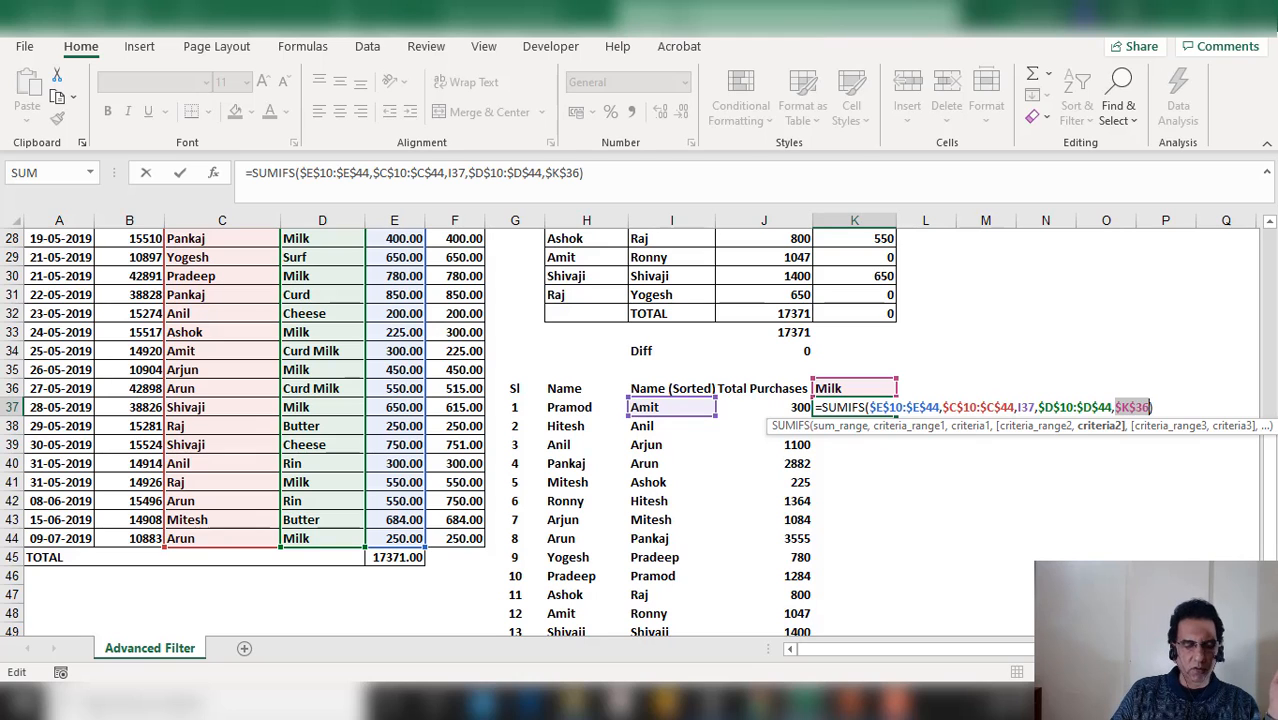
{"action": "key", "text": "Return"}
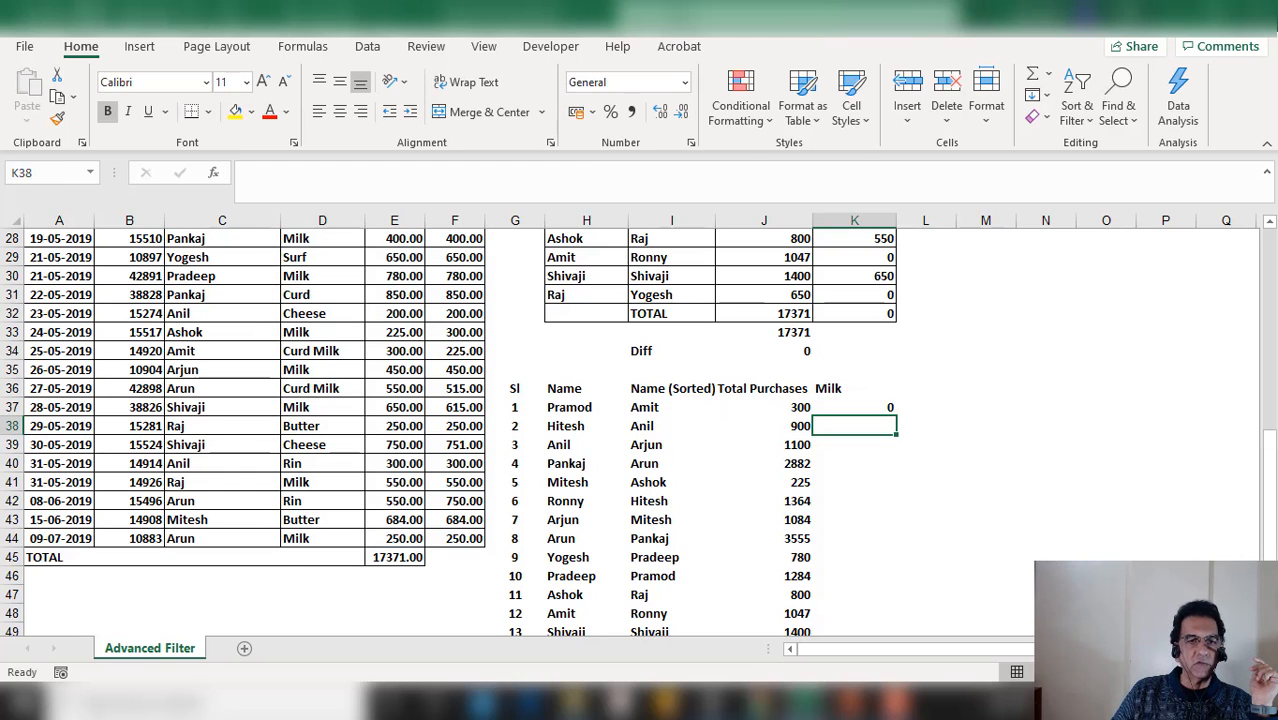
{"action": "key", "text": "Up"}
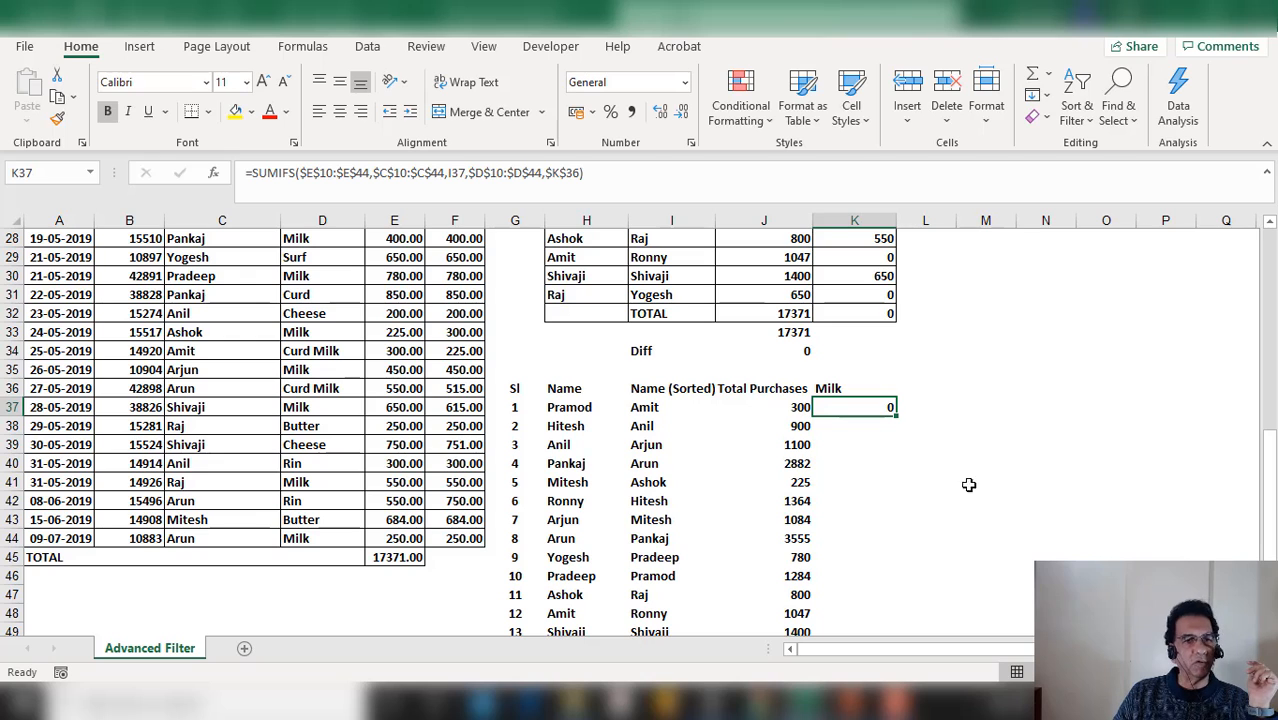
Fill the Milk SUMIFS formula down from K37 to K50
{"action": "left_click_drag", "start_coordinate": [896, 414], "coordinate": [882, 565]}
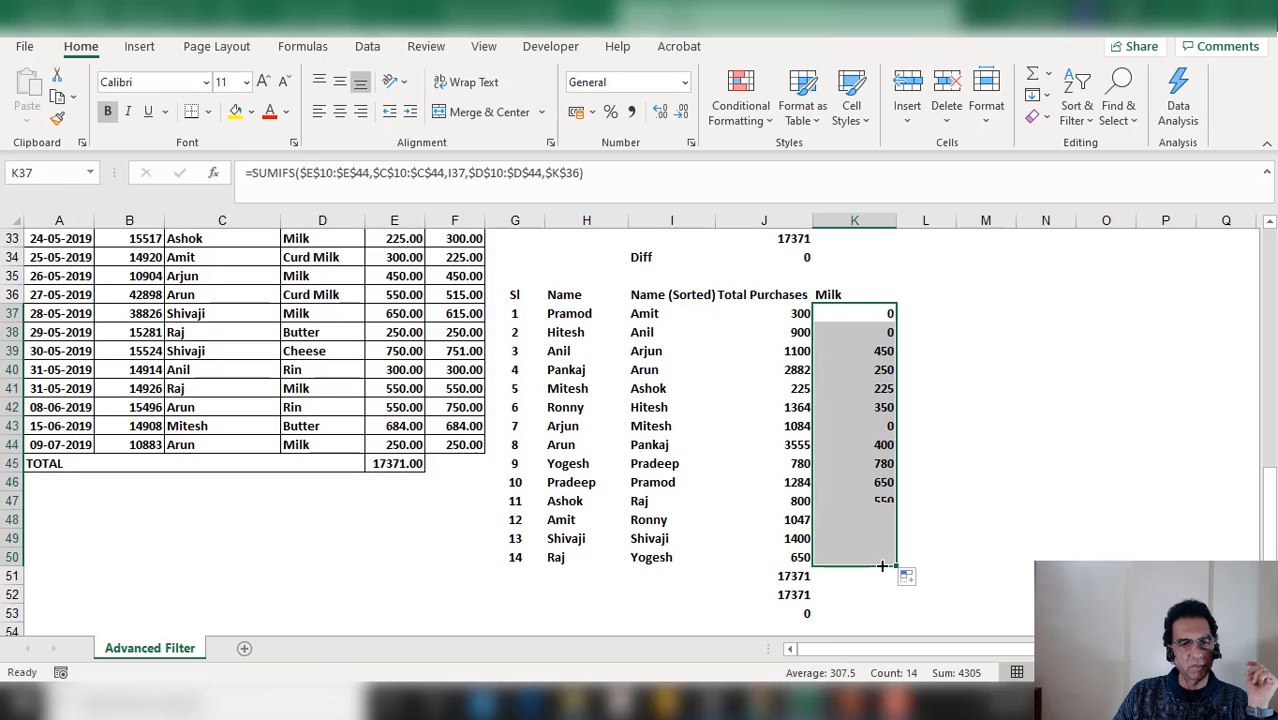
{"action": "scroll", "coordinate": [935, 556], "scroll_direction": "up", "scroll_amount": 3}
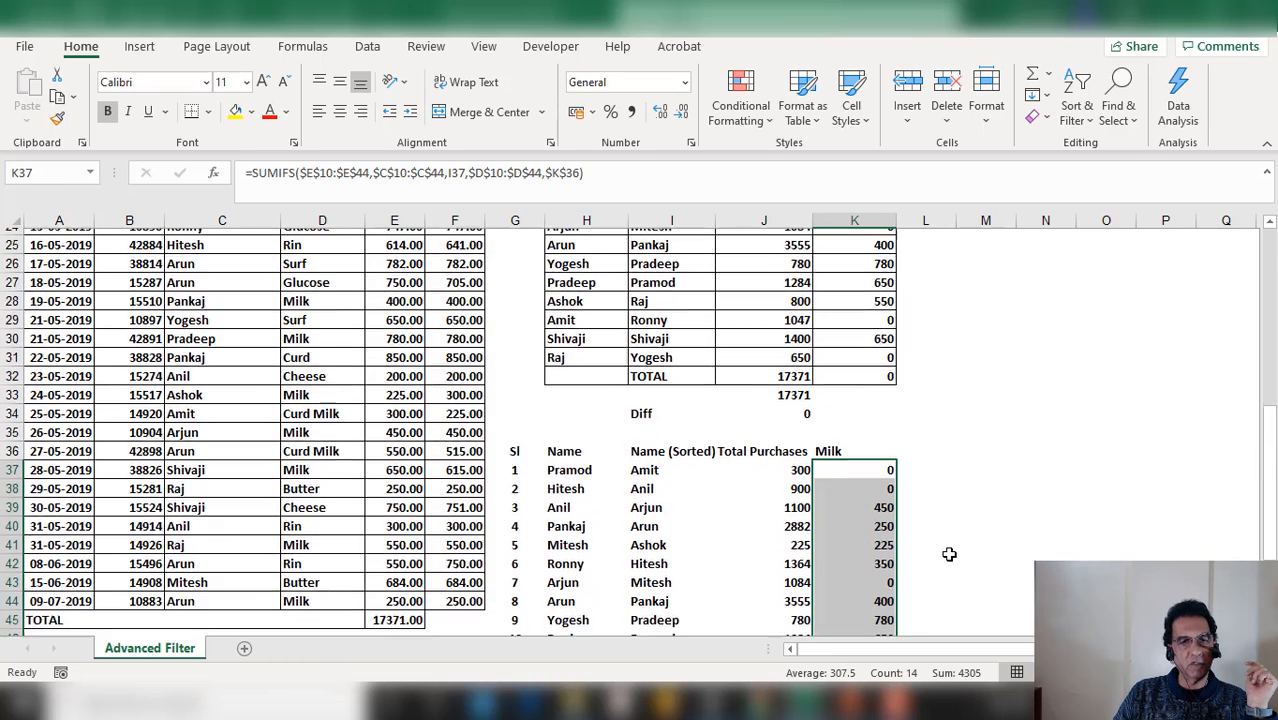
{"action": "scroll", "coordinate": [954, 553], "scroll_direction": "up", "scroll_amount": 3}
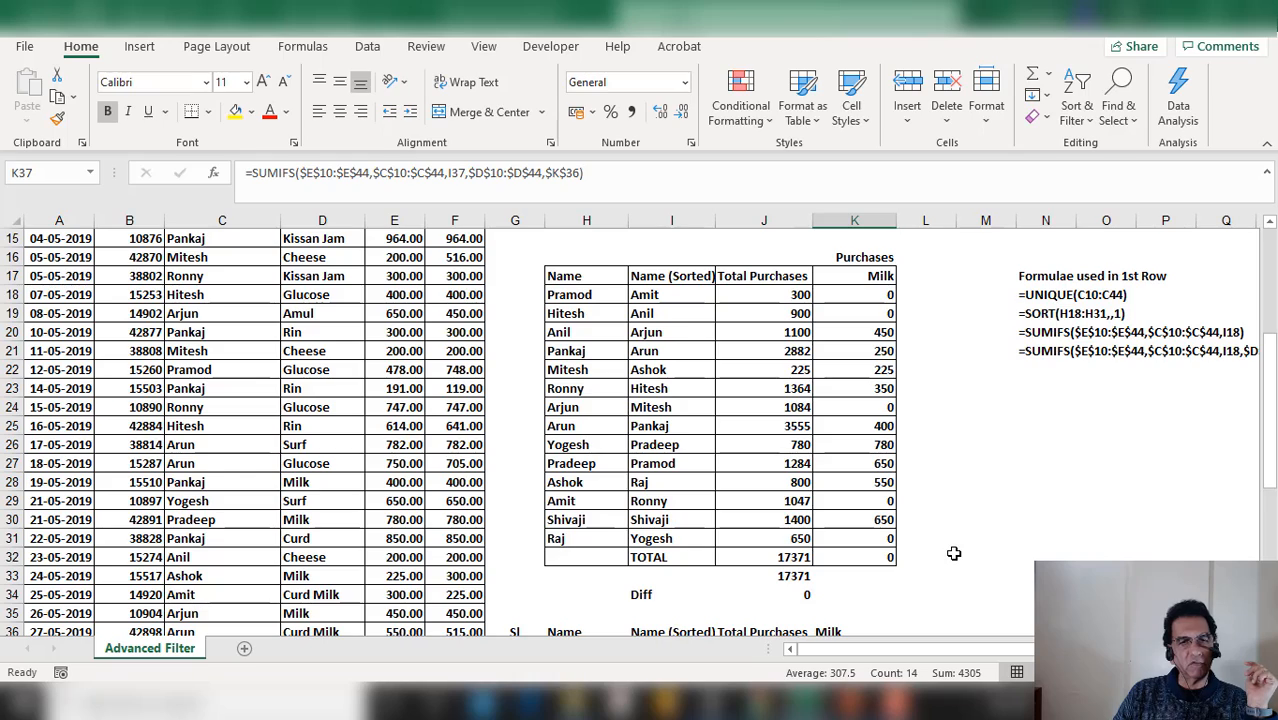
{"action": "scroll", "coordinate": [954, 553], "scroll_direction": "down", "scroll_amount": 1}
{"action": "scroll", "coordinate": [954, 553], "scroll_direction": "down", "scroll_amount": 1}
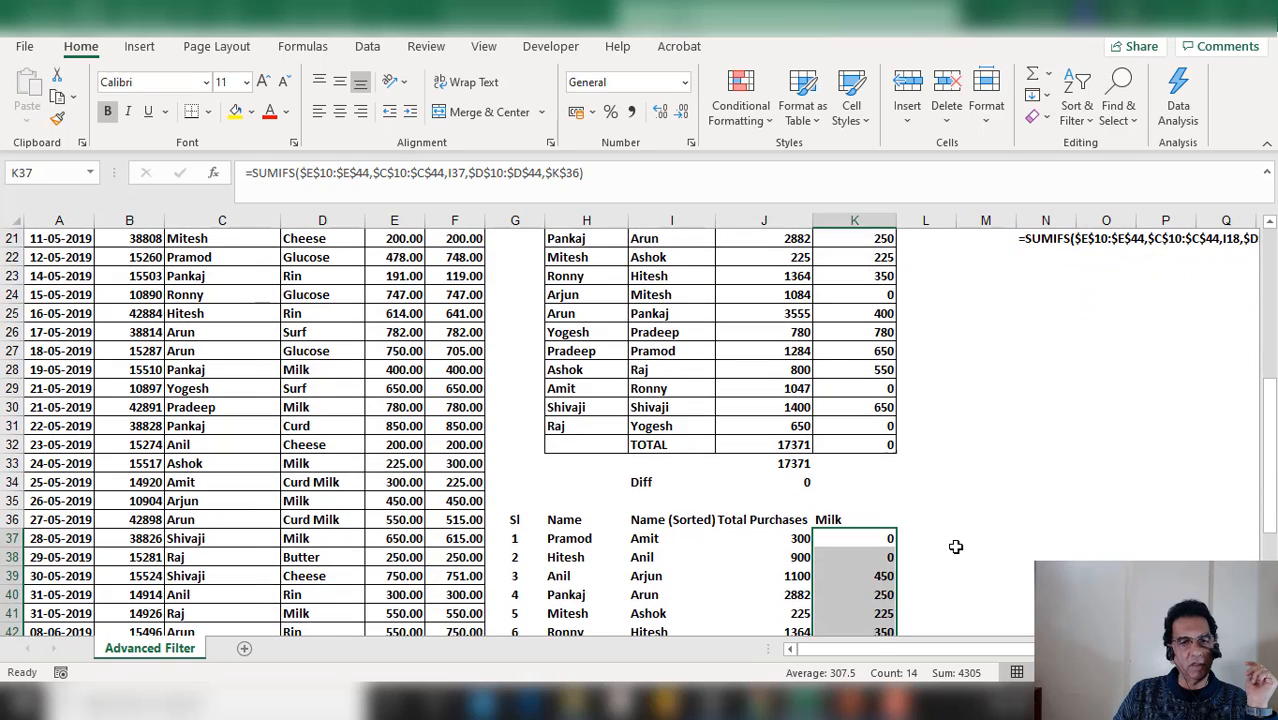
In M37, enter a check formula subtracting the original table's K18 from K37
{"action": "left_click", "coordinate": [960, 540]}
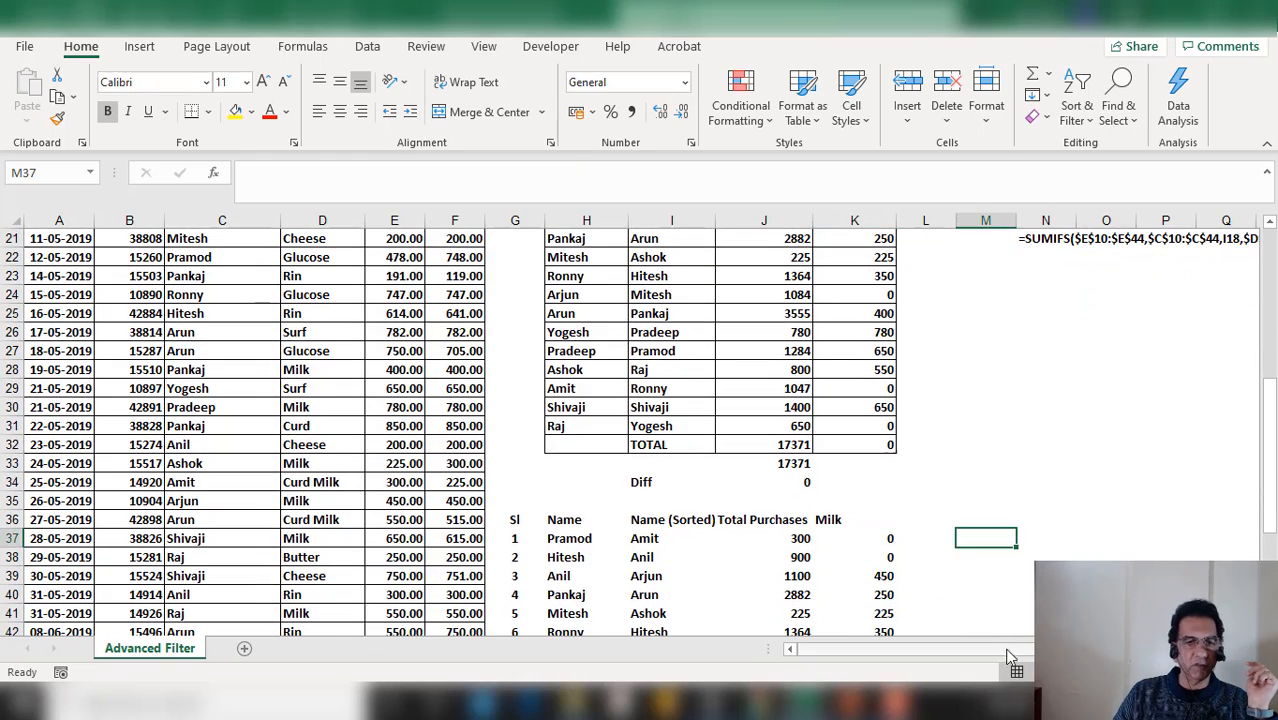
{"action": "type", "text": "+"}
{"action": "key", "text": "Down"}
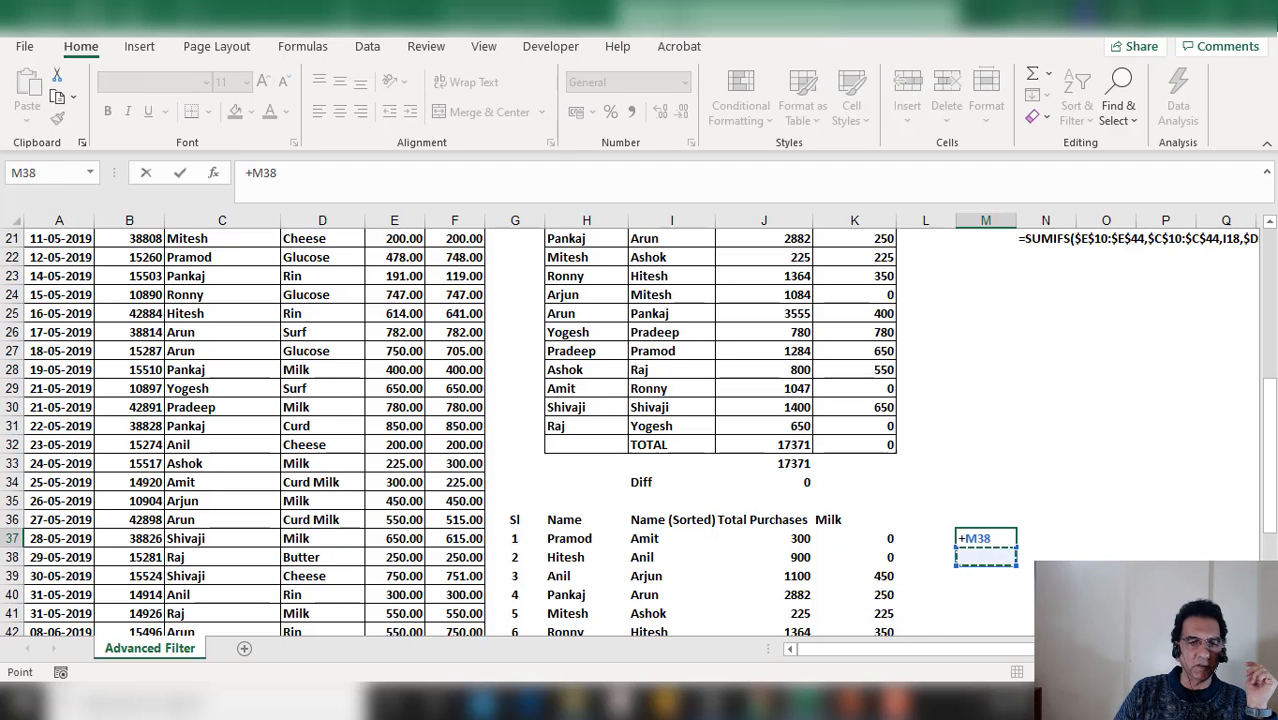
{"action": "key", "text": "Left"}
{"action": "key", "text": "Left"}
{"action": "key", "text": "Up"}
{"action": "type", "text": "-"}
{"action": "key", "text": "Up"}
{"action": "key", "text": "Up"}
{"action": "key", "text": "Up"}
{"action": "key", "text": "Up"}
{"action": "key", "text": "Up"}
{"action": "key", "text": "Up"}
{"action": "key", "text": "Up"}
{"action": "key", "text": "Up"}
{"action": "key", "text": "Up"}
{"action": "key", "text": "Up"}
{"action": "key", "text": "Up"}
{"action": "key", "text": "Up"}
{"action": "key", "text": "Up"}
{"action": "key", "text": "Up"}
{"action": "key", "text": "Up"}
{"action": "key", "text": "Up"}
{"action": "key", "text": "Up"}
{"action": "key", "text": "Up"}
{"action": "key", "text": "Up"}
{"action": "key", "text": "Up"}
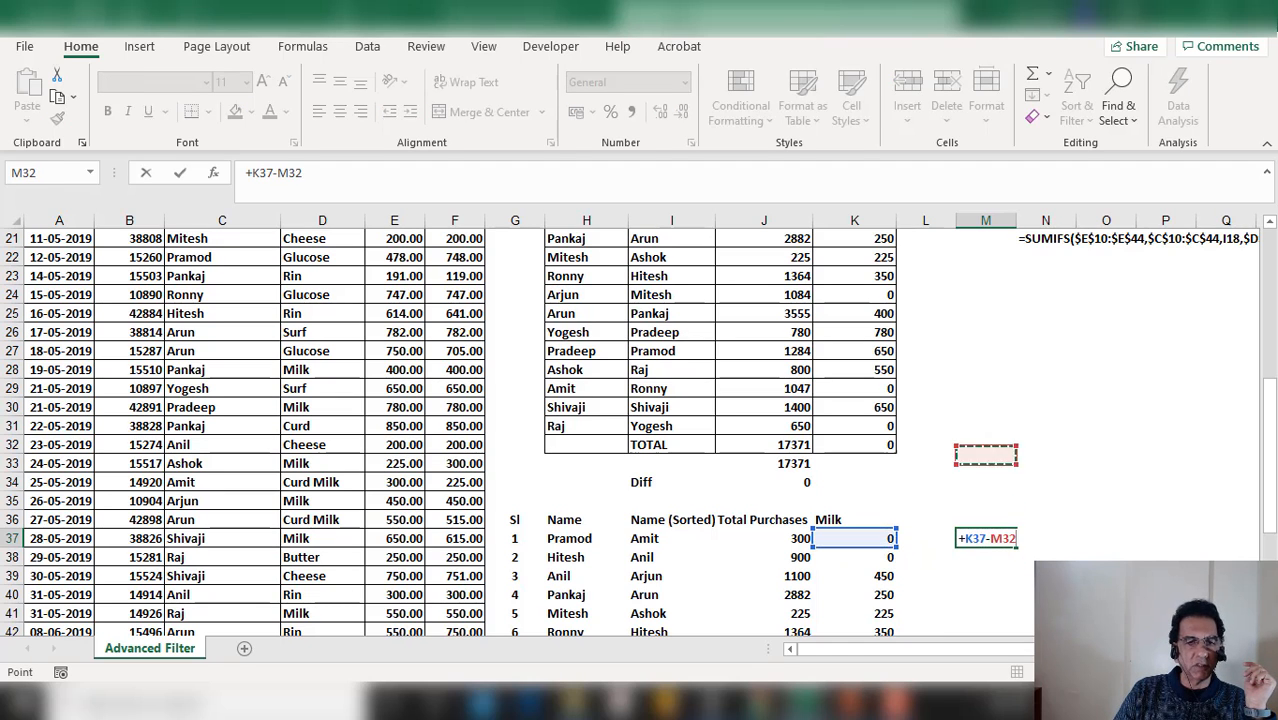
{"action": "key", "text": "Left"}
{"action": "key", "text": "Left"}
{"action": "key", "text": "Down"}
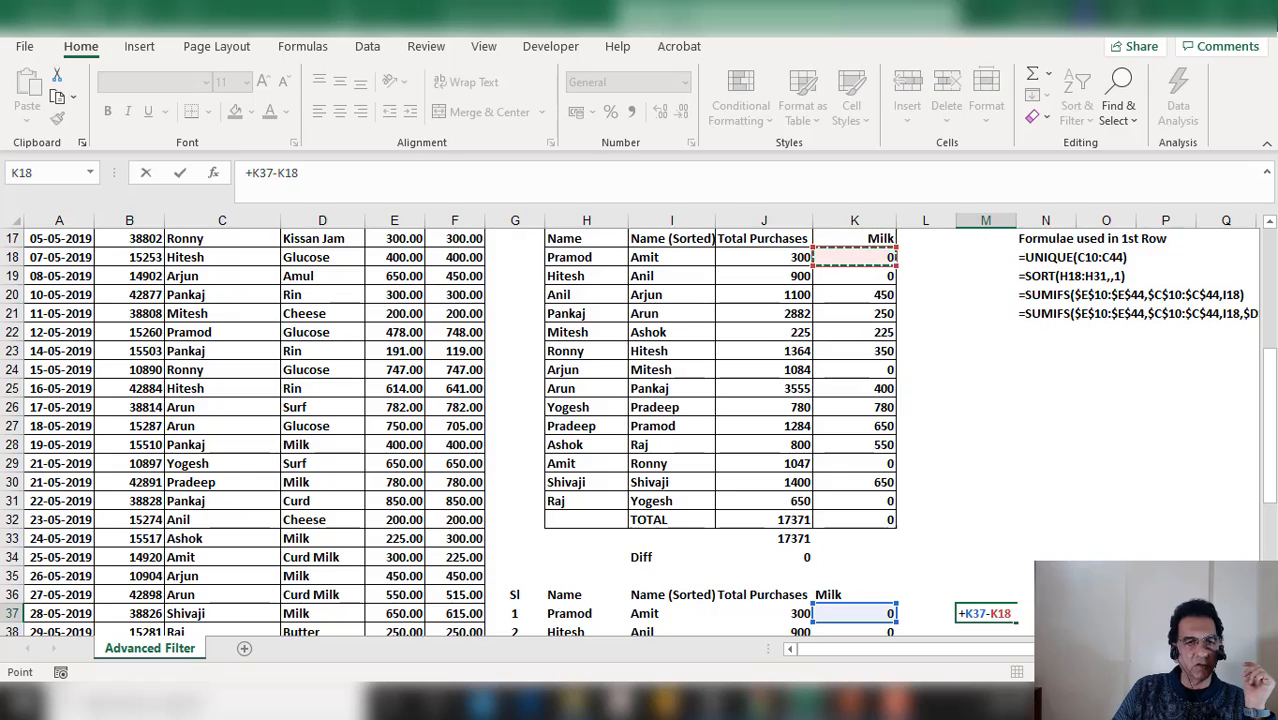
{"action": "key", "text": "Return"}
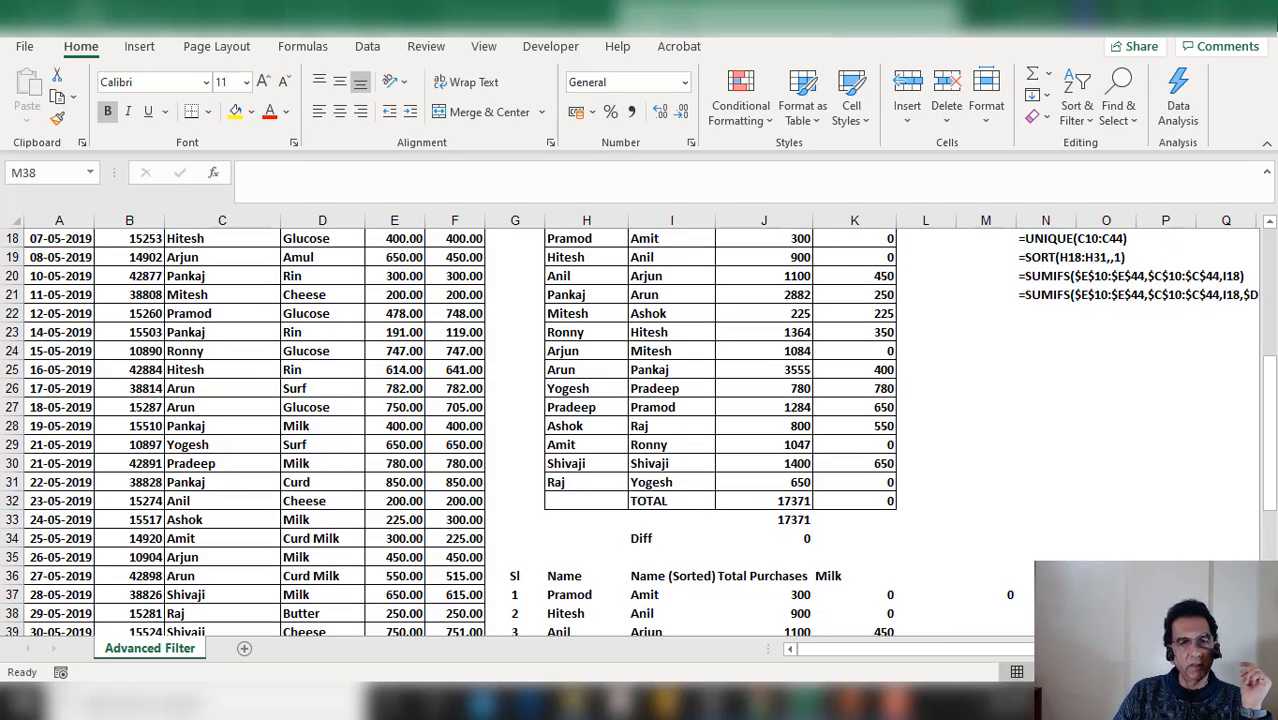
Fill the check formula from M37 down to M50
{"action": "scroll", "coordinate": [1046, 498], "scroll_direction": "down", "scroll_amount": 2}
{"action": "scroll", "coordinate": [1046, 498], "scroll_direction": "down", "scroll_amount": 3}
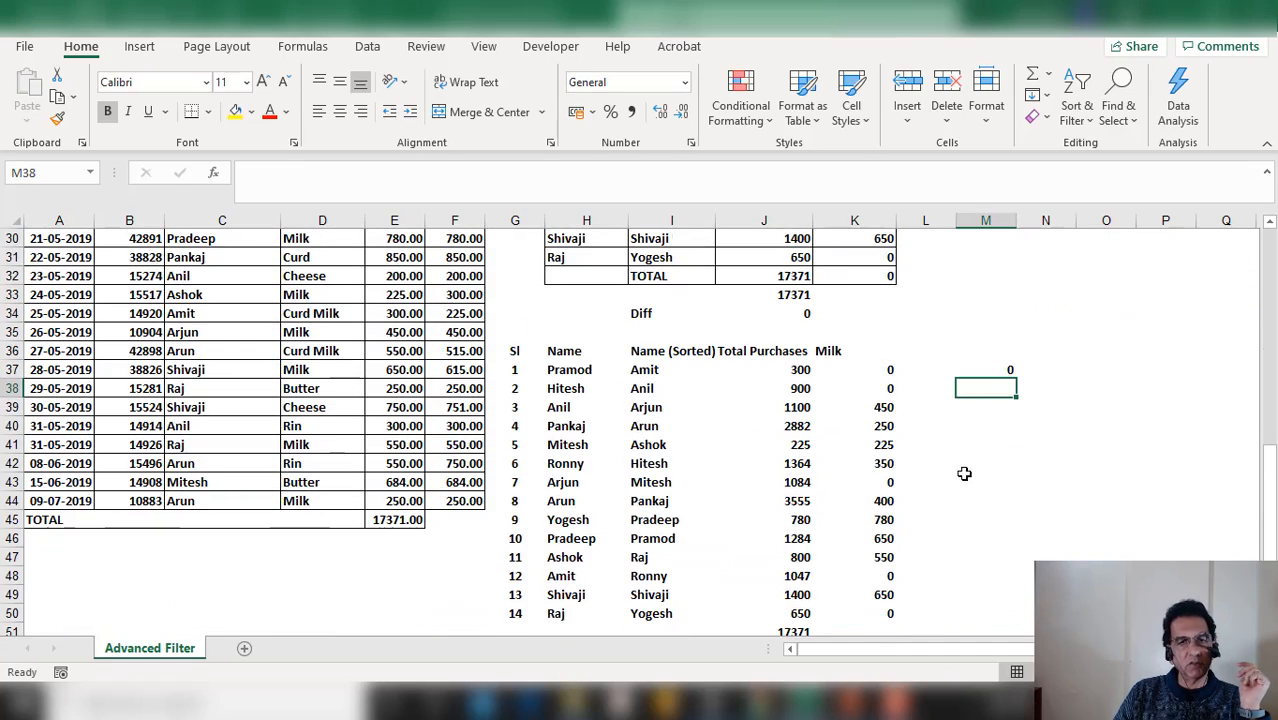
{"action": "left_click", "coordinate": [1012, 314]}
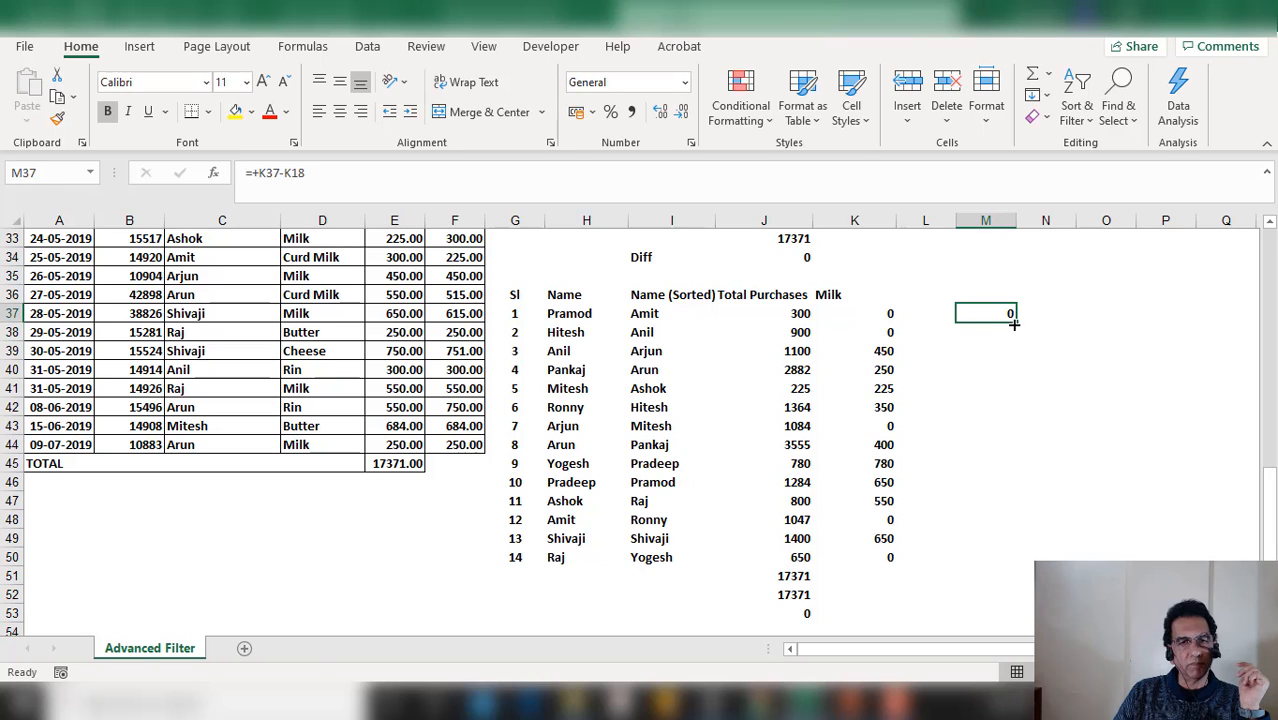
{"action": "left_click_drag", "start_coordinate": [1013, 323], "coordinate": [984, 561]}
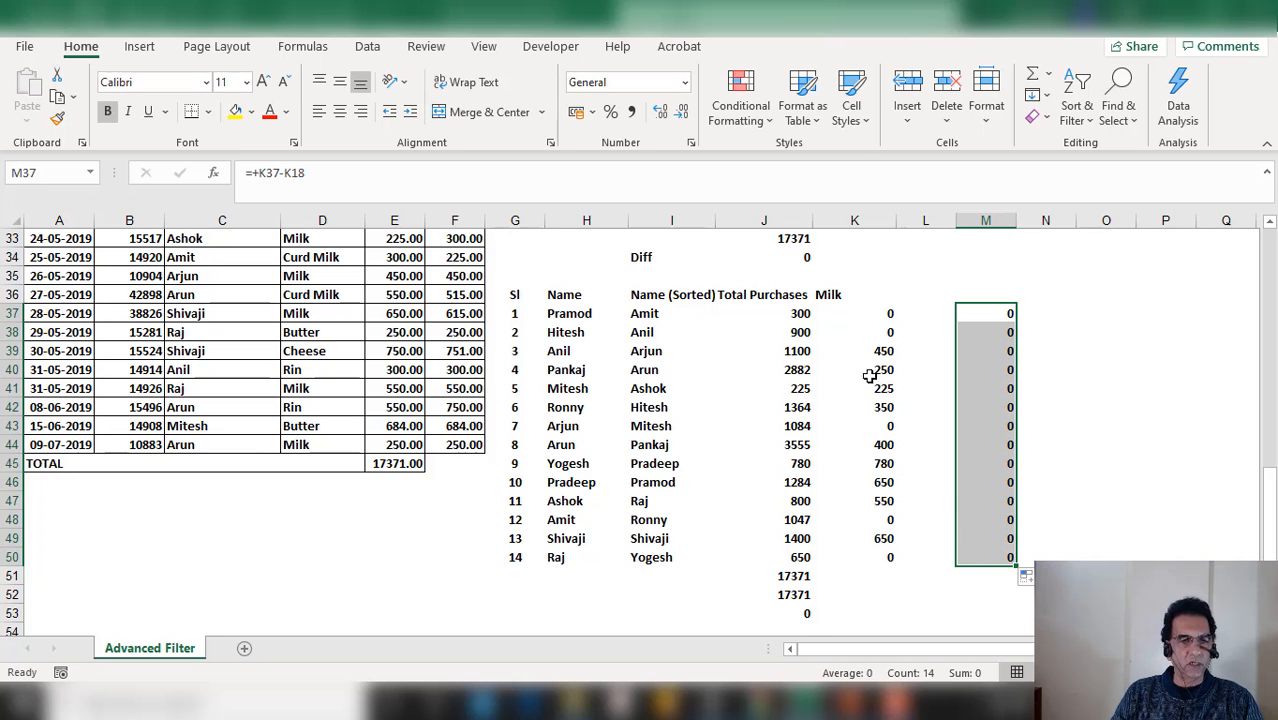
Right-align the Milk header in K36 and apply all borders to the new table G36:K50
{"action": "left_click", "coordinate": [866, 298]}
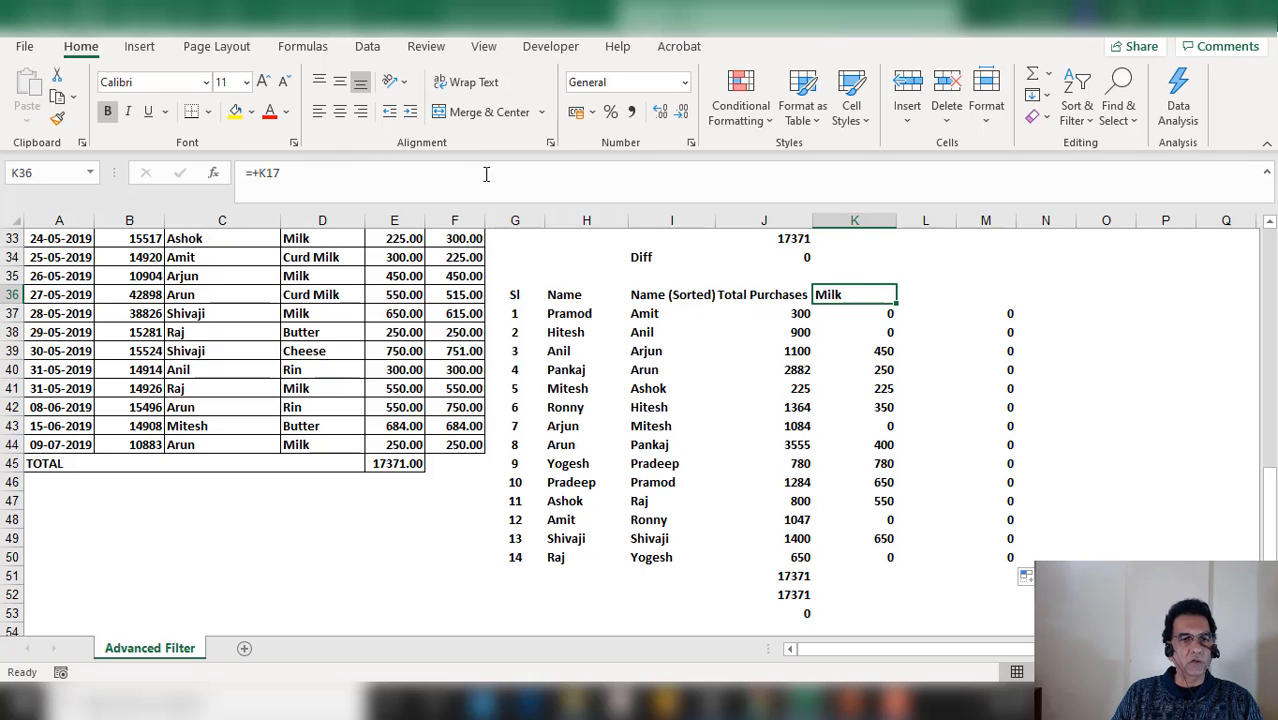
{"action": "left_click", "coordinate": [360, 111]}
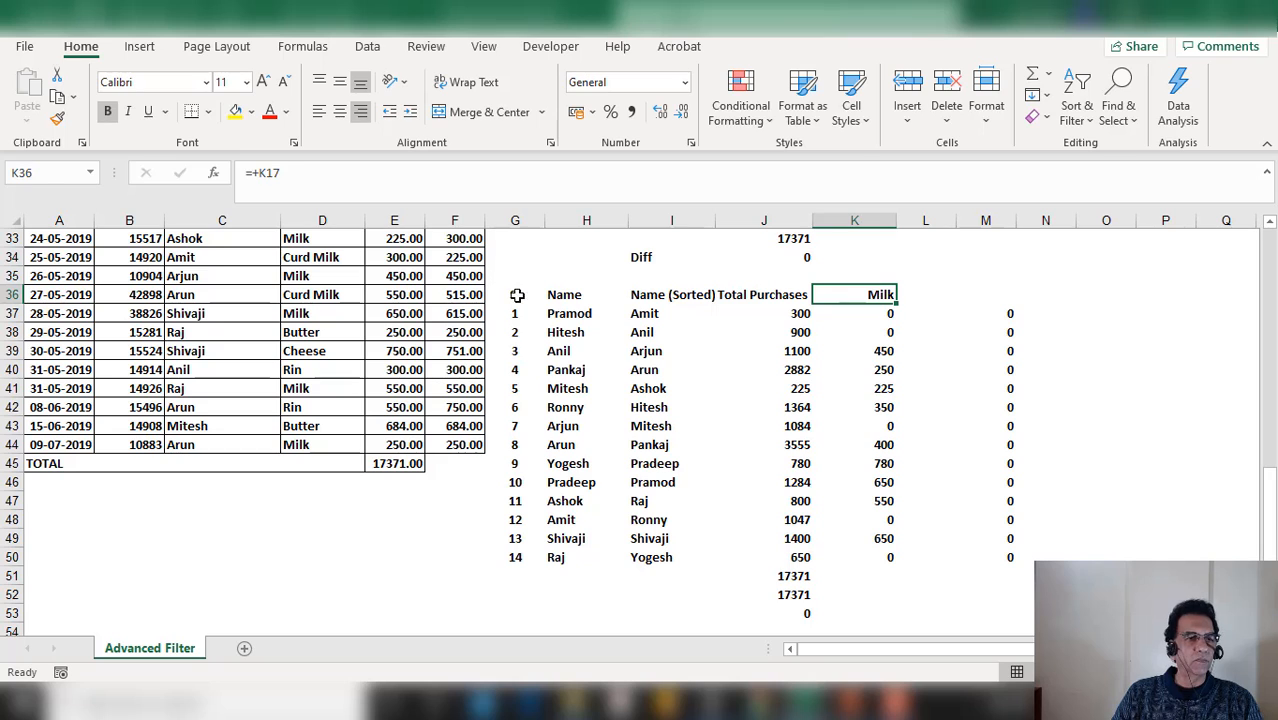
{"action": "left_click_drag", "start_coordinate": [517, 295], "coordinate": [885, 557]}
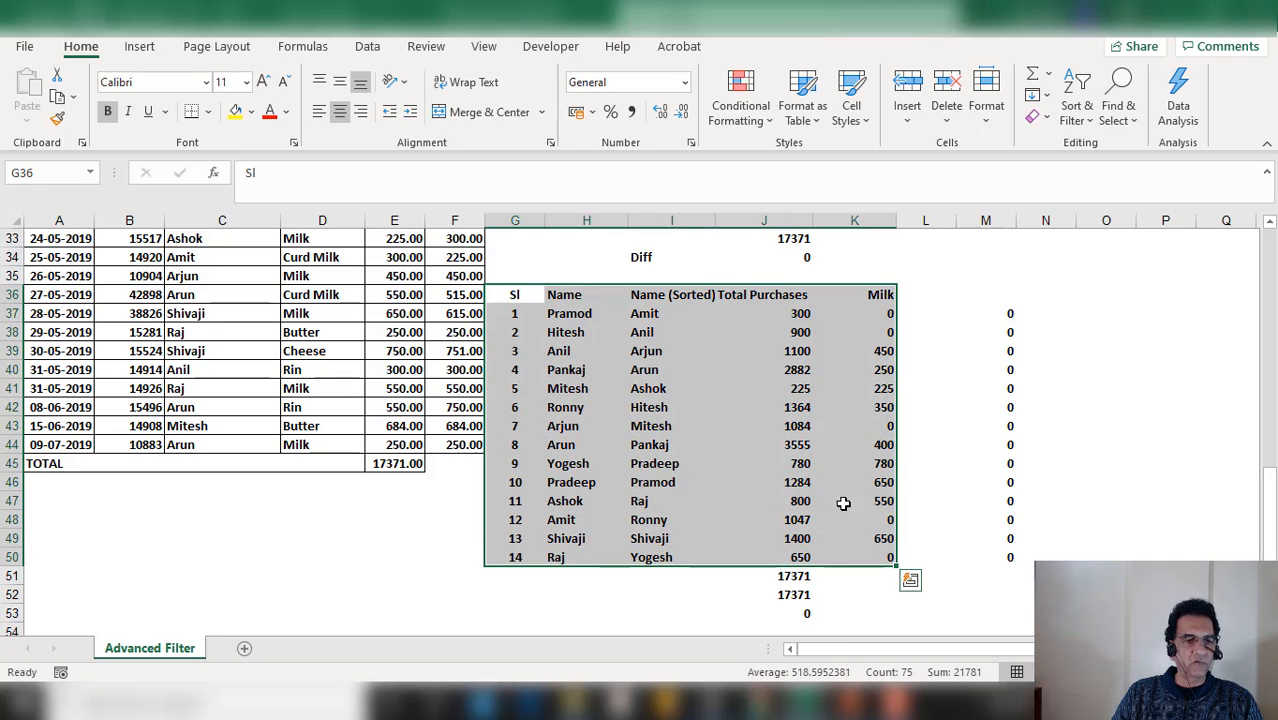
{"action": "left_click", "coordinate": [209, 112]}
{"action": "left_click", "coordinate": [221, 296]}
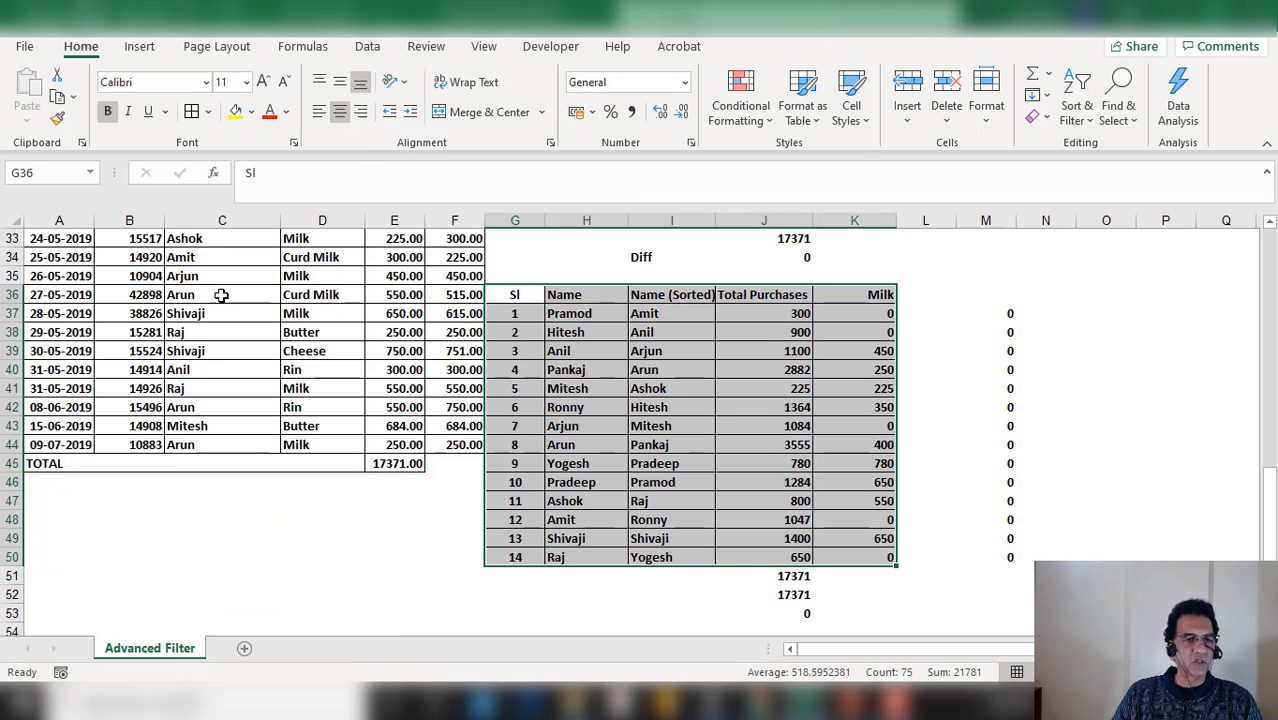
Compare the rebuilt table with the original summary table and its listed formulae
{"action": "scroll", "coordinate": [824, 412], "scroll_direction": "down", "scroll_amount": 1}
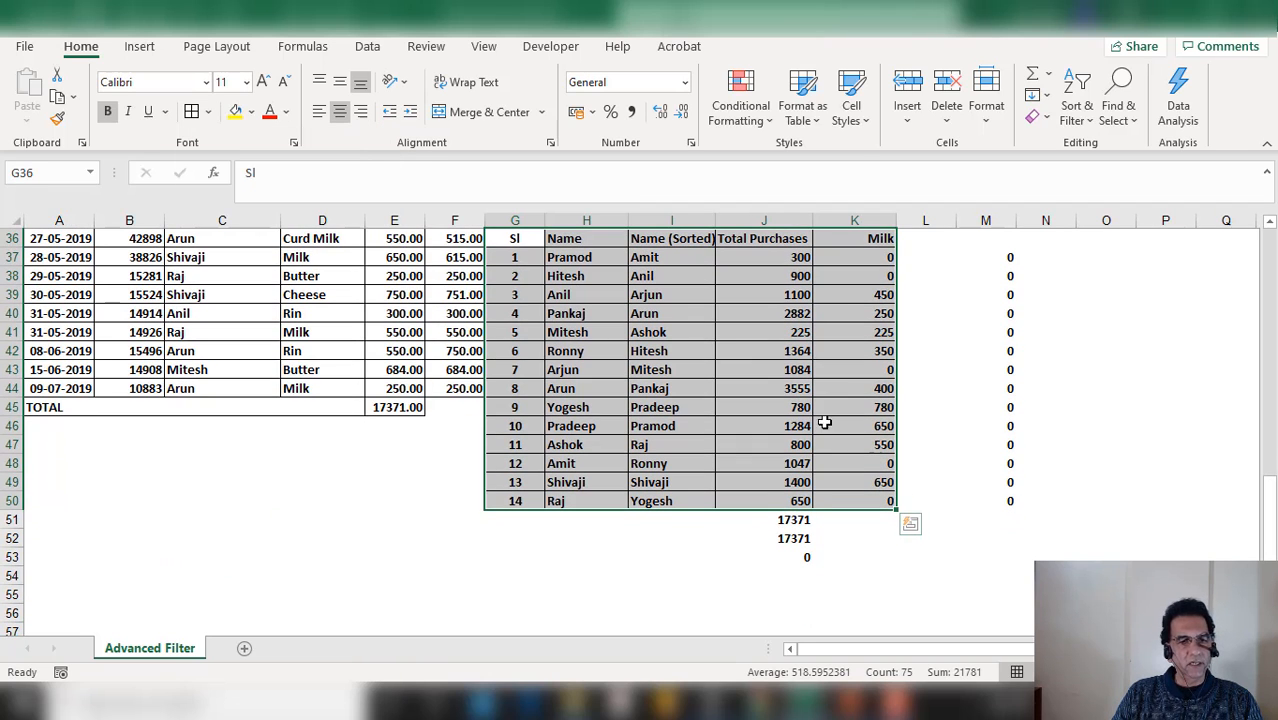
{"action": "scroll", "coordinate": [801, 490], "scroll_direction": "up", "scroll_amount": 2}
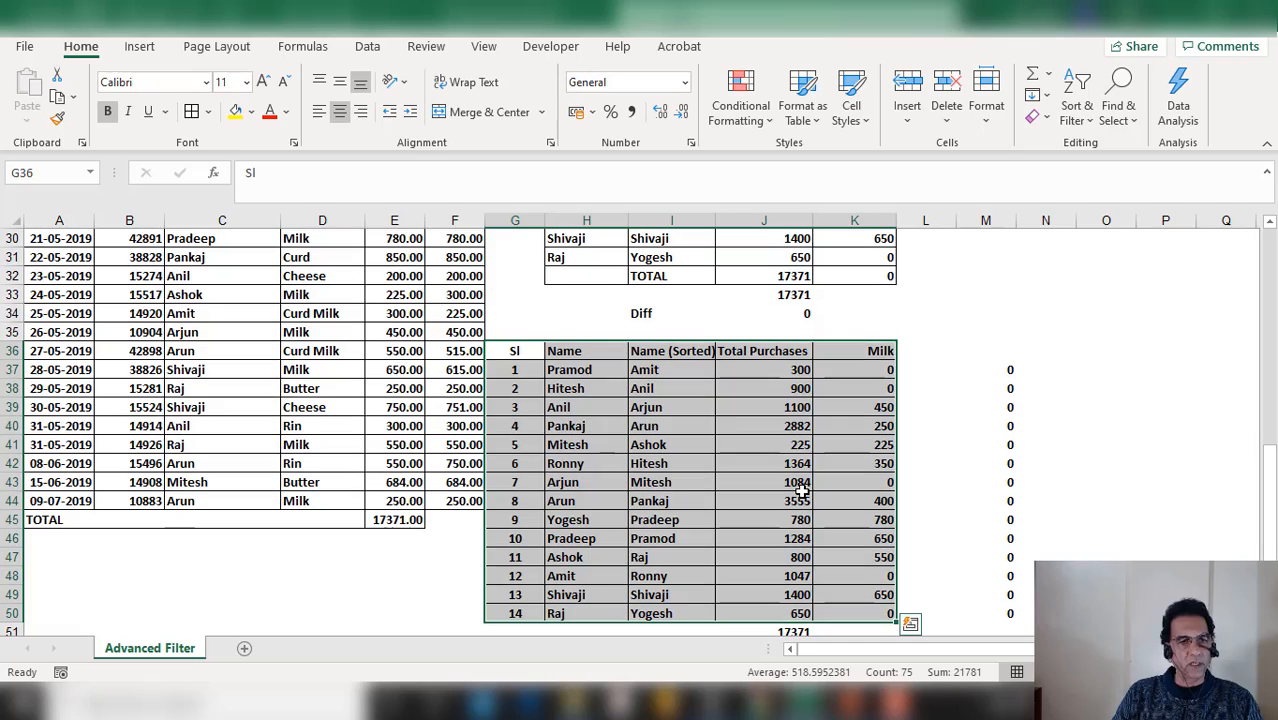
{"action": "scroll", "coordinate": [801, 490], "scroll_direction": "up", "scroll_amount": 1}
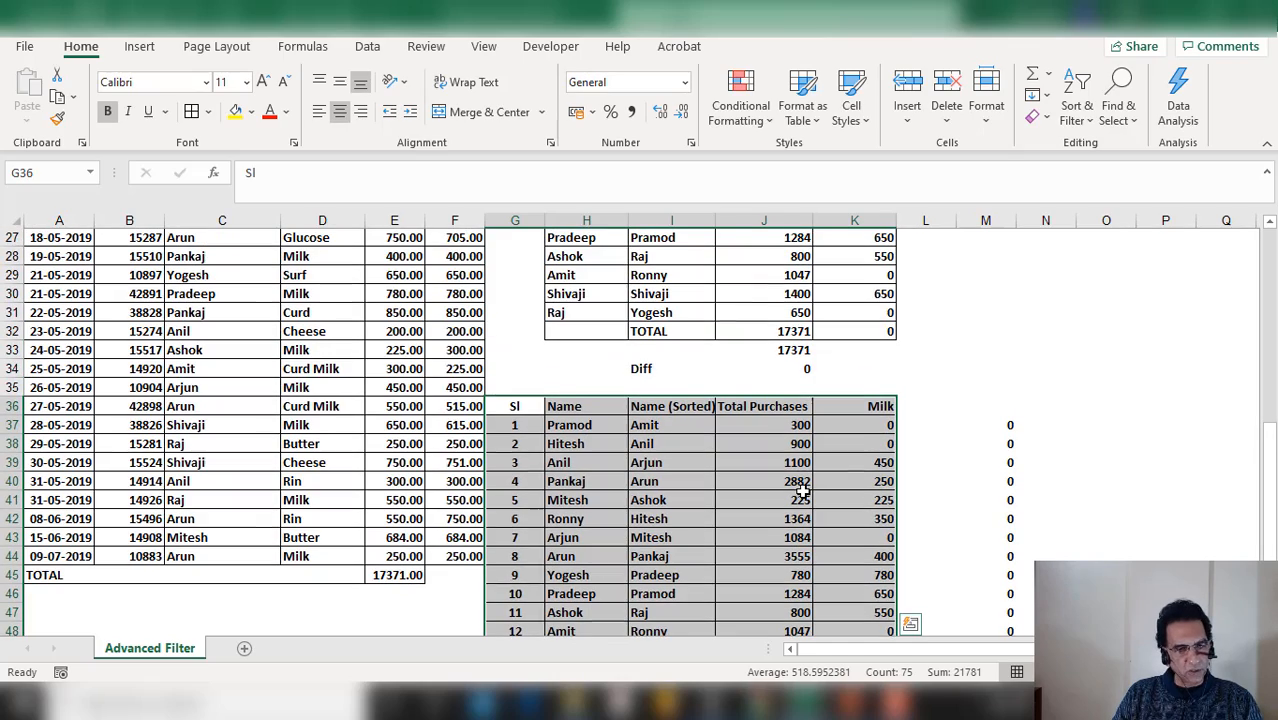
{"action": "scroll", "coordinate": [801, 490], "scroll_direction": "up", "scroll_amount": 9}
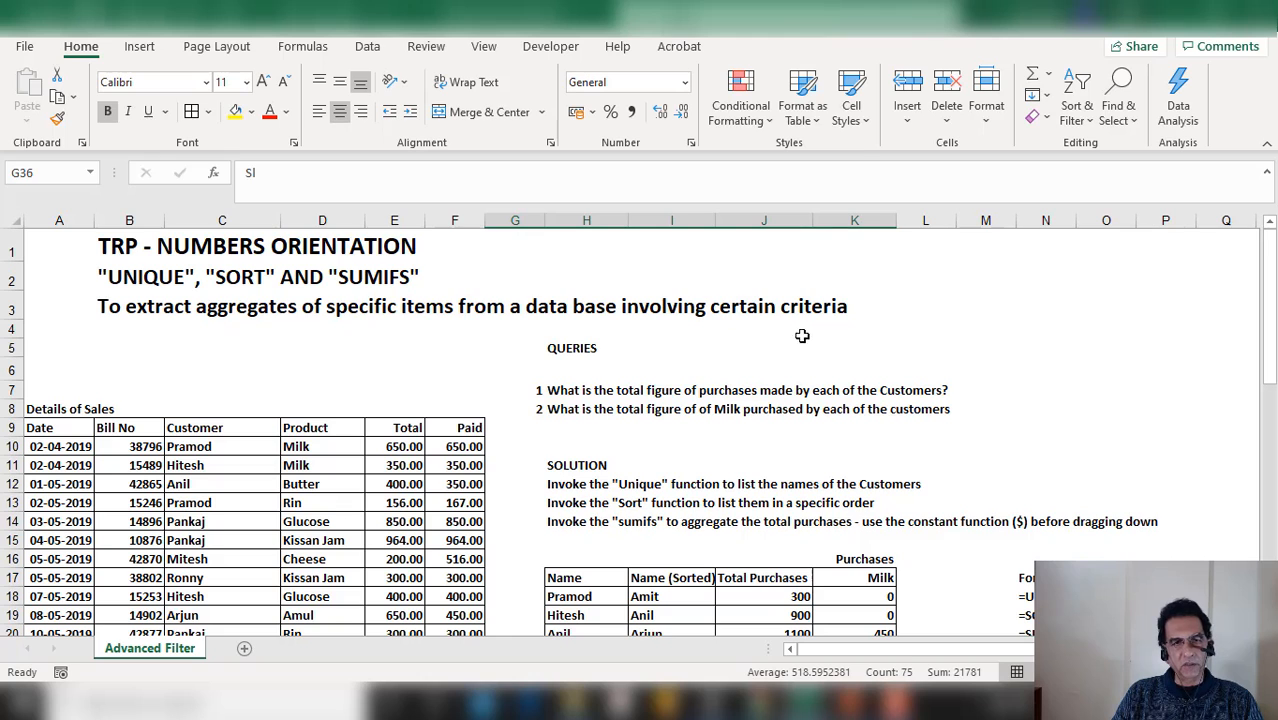
{"action": "scroll", "coordinate": [846, 341], "scroll_direction": "down", "scroll_amount": 2}
{"action": "scroll", "coordinate": [847, 342], "scroll_direction": "down", "scroll_amount": 2}
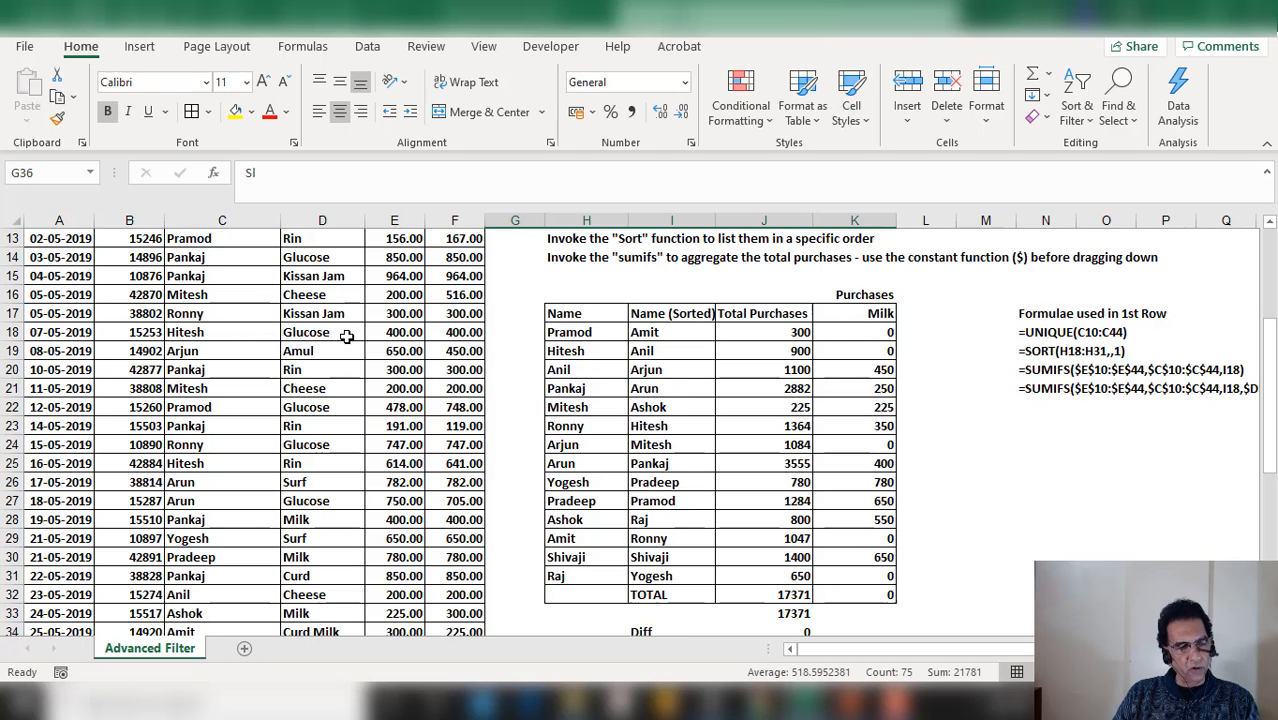
{"action": "scroll", "coordinate": [222, 383], "scroll_direction": "down", "scroll_amount": 6}
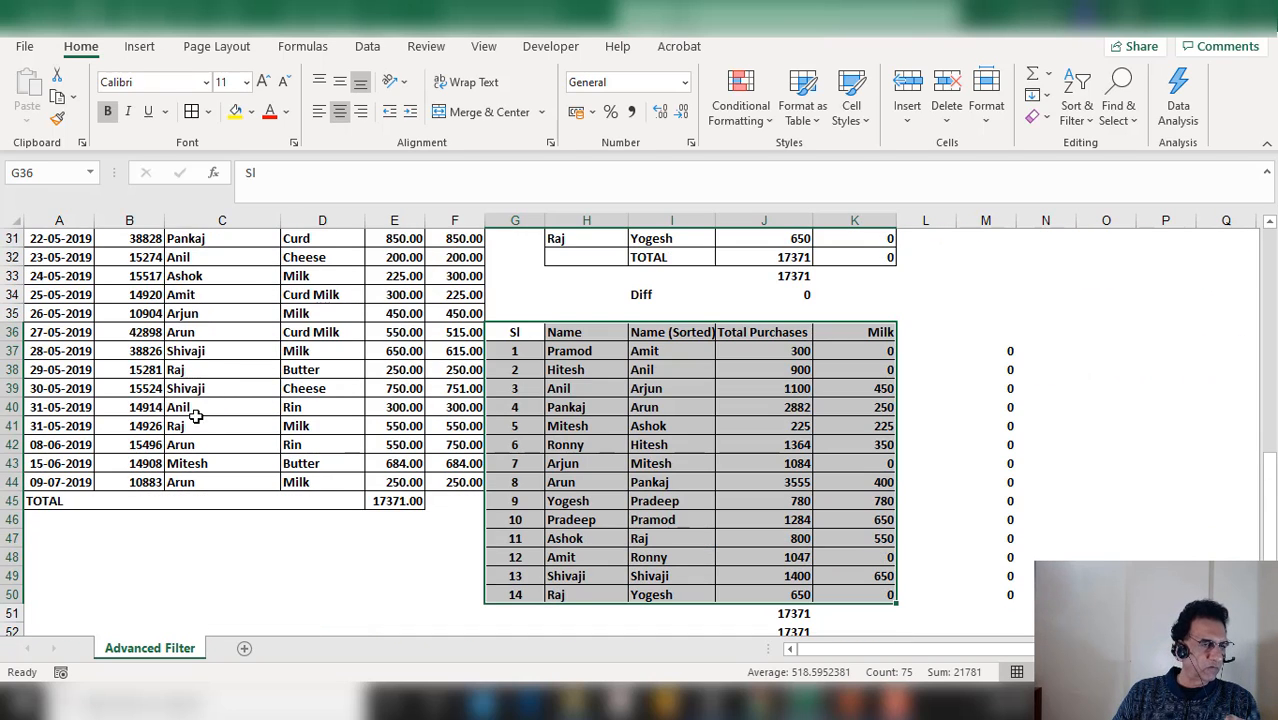
{"action": "scroll", "coordinate": [175, 426], "scroll_direction": "up", "scroll_amount": 10}
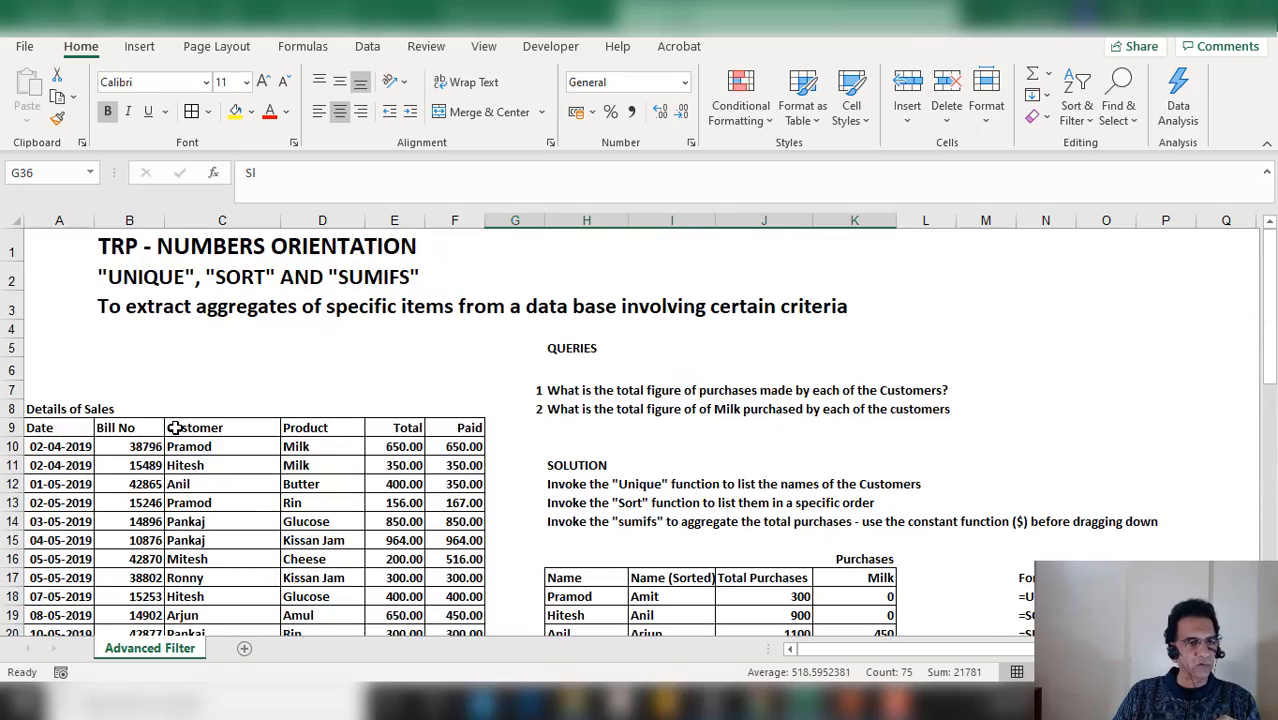
{"action": "scroll", "coordinate": [175, 426], "scroll_direction": "down", "scroll_amount": 3}
{"action": "scroll", "coordinate": [175, 426], "scroll_direction": "down", "scroll_amount": 2}
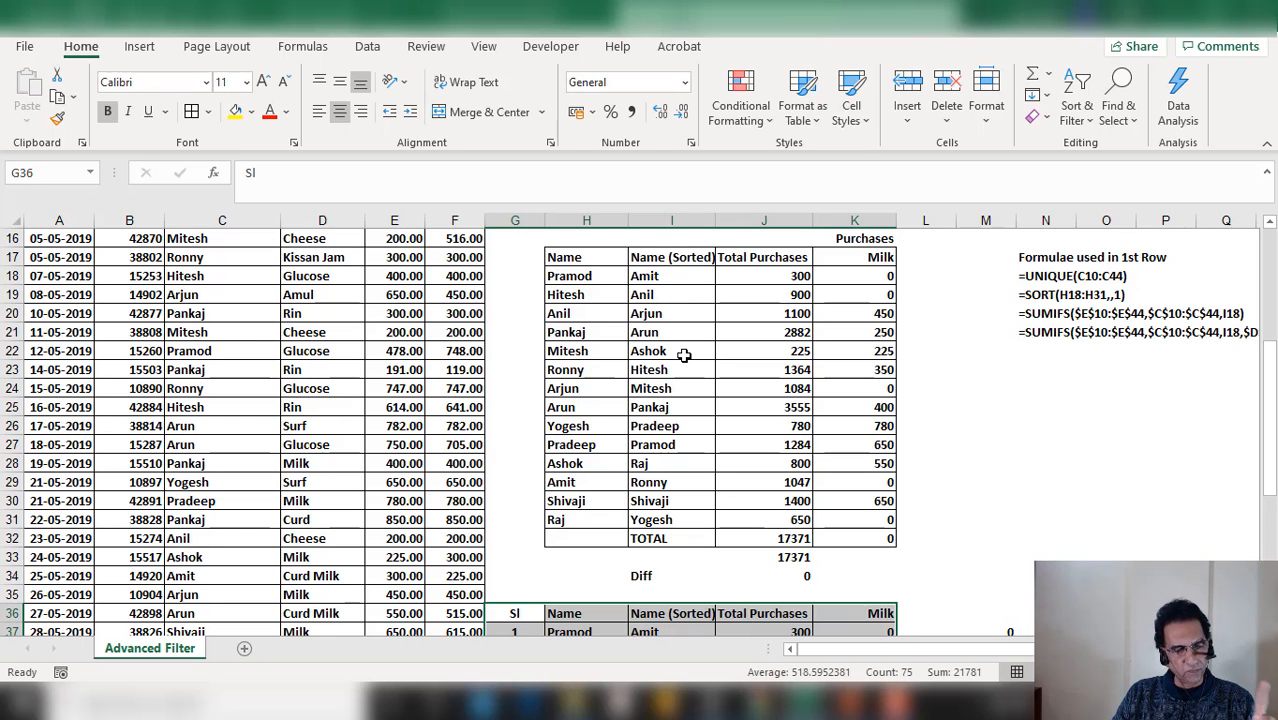
{"action": "scroll", "coordinate": [716, 390], "scroll_direction": "up", "scroll_amount": 5}
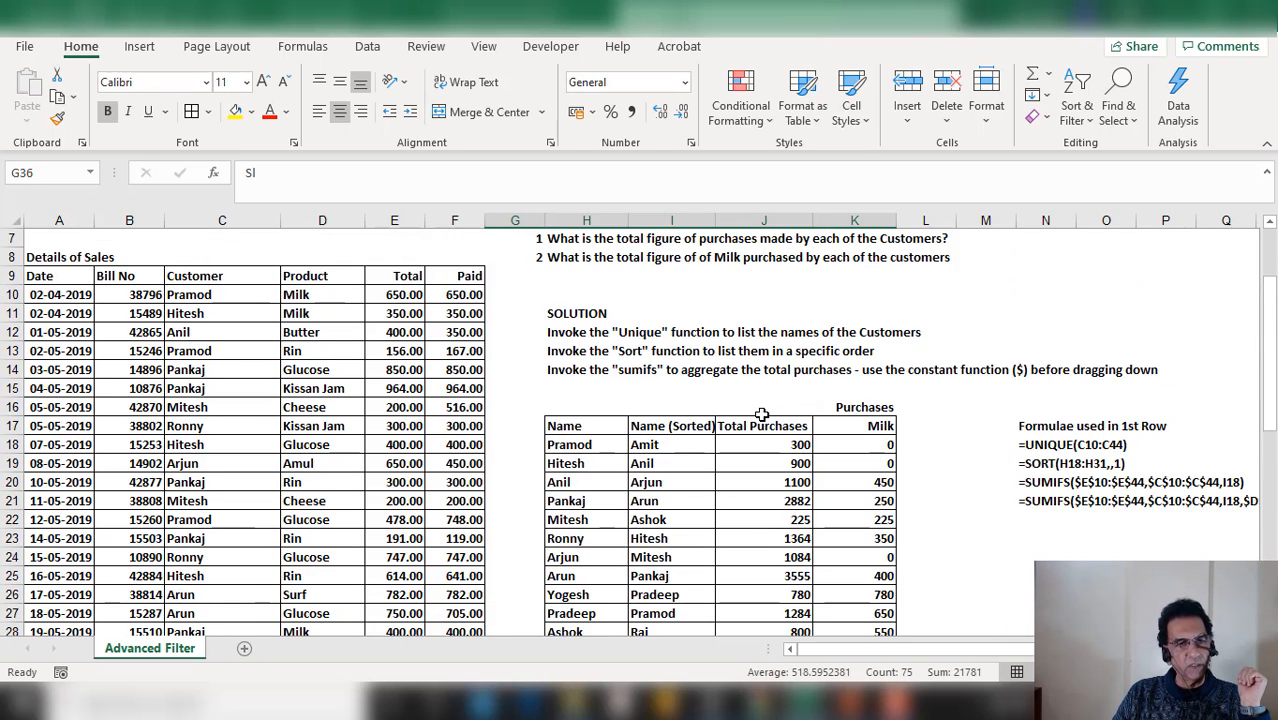
{"action": "scroll", "coordinate": [762, 414], "scroll_direction": "down", "scroll_amount": 8}
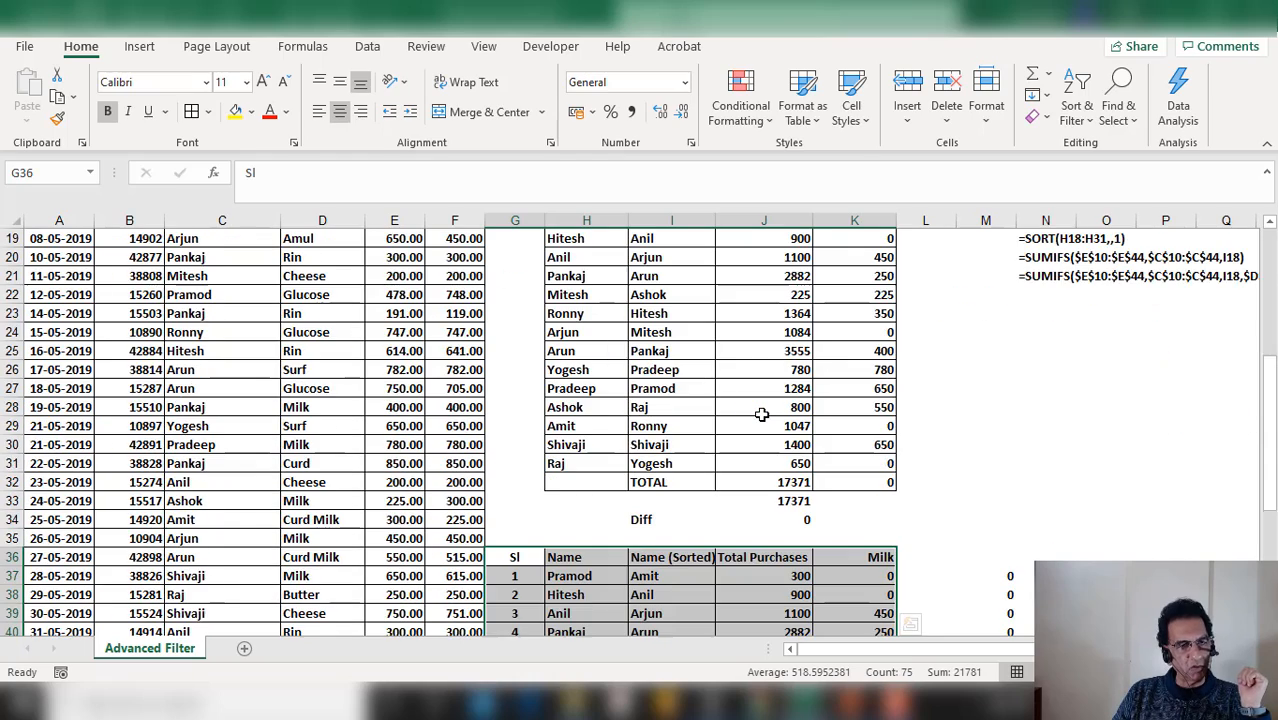
{"action": "scroll", "coordinate": [762, 414], "scroll_direction": "down", "scroll_amount": 3}
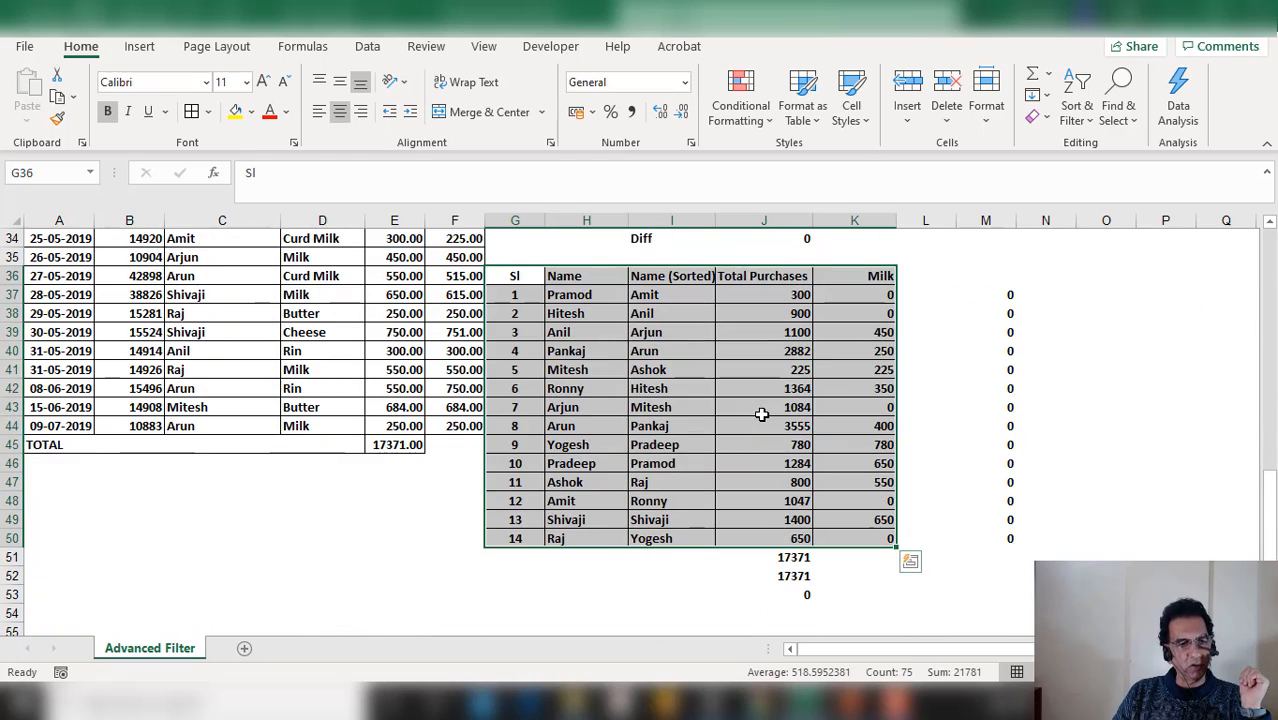
{"action": "scroll", "coordinate": [762, 414], "scroll_direction": "up", "scroll_amount": 6}
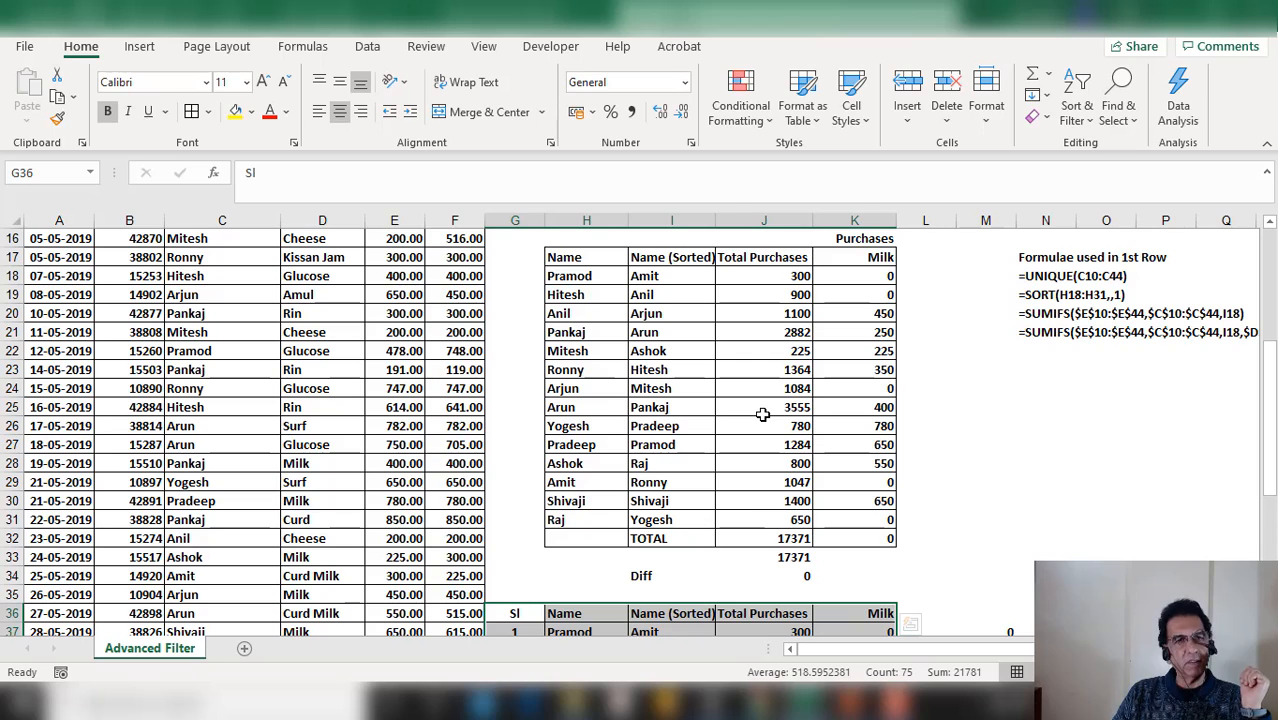